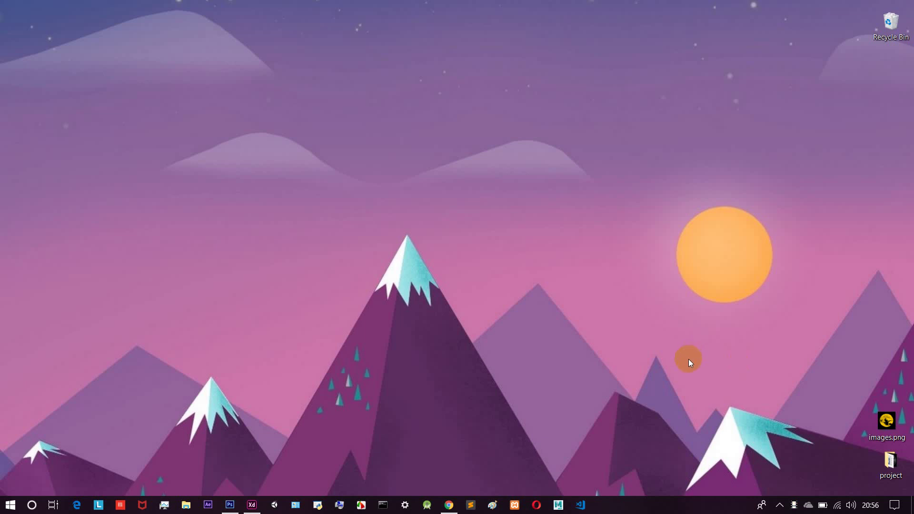
- Switch to Chrome and look over the Gliding Witch listing on Google Play, including its icon and game screenshots
{"action": "left_click", "coordinate": [449, 504]}
{"action": "scroll", "coordinate": [547, 209], "scroll_direction": "down", "scroll_amount": 1}
{"action": "scroll", "coordinate": [547, 210], "scroll_direction": "down", "scroll_amount": 2}
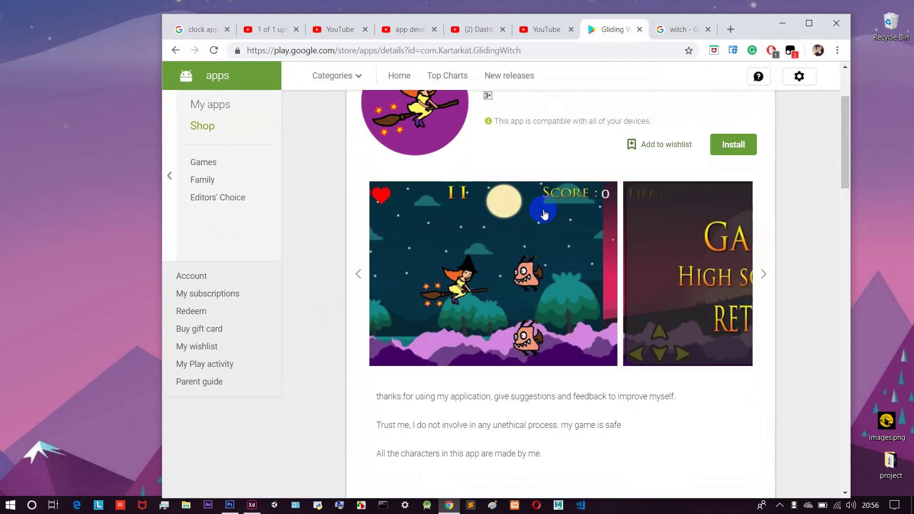
{"action": "scroll", "coordinate": [523, 209], "scroll_direction": "up", "scroll_amount": 3}
{"action": "scroll", "coordinate": [809, 309], "scroll_direction": "down", "scroll_amount": 1}
{"action": "scroll", "coordinate": [459, 292], "scroll_direction": "up", "scroll_amount": 1}
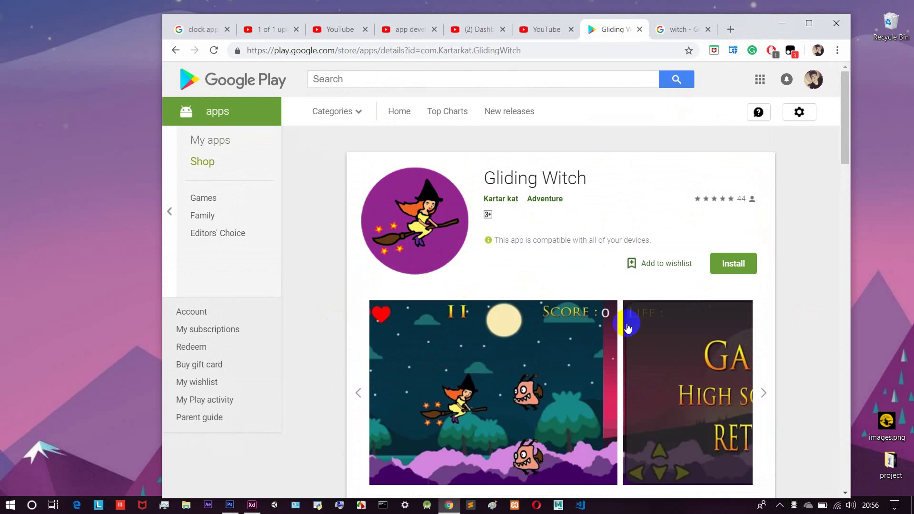
{"action": "left_click", "coordinate": [783, 24]}
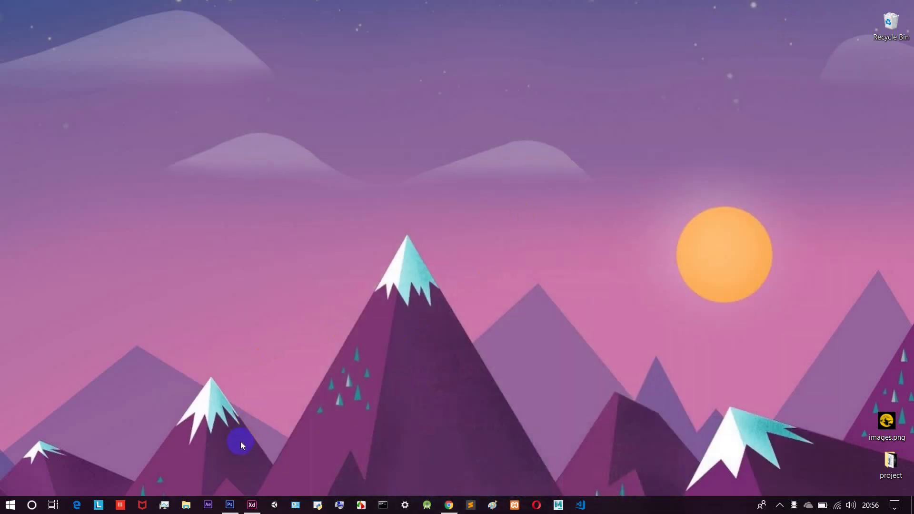
- Switch to Photoshop and create a new 512 by 512 pixel document named hero with white background contents
{"action": "left_click", "coordinate": [230, 504]}
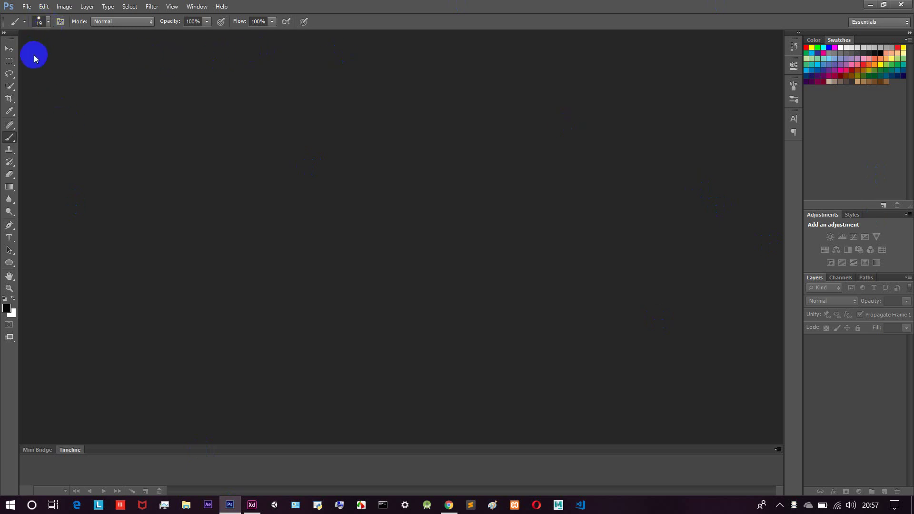
{"action": "left_click", "coordinate": [28, 7]}
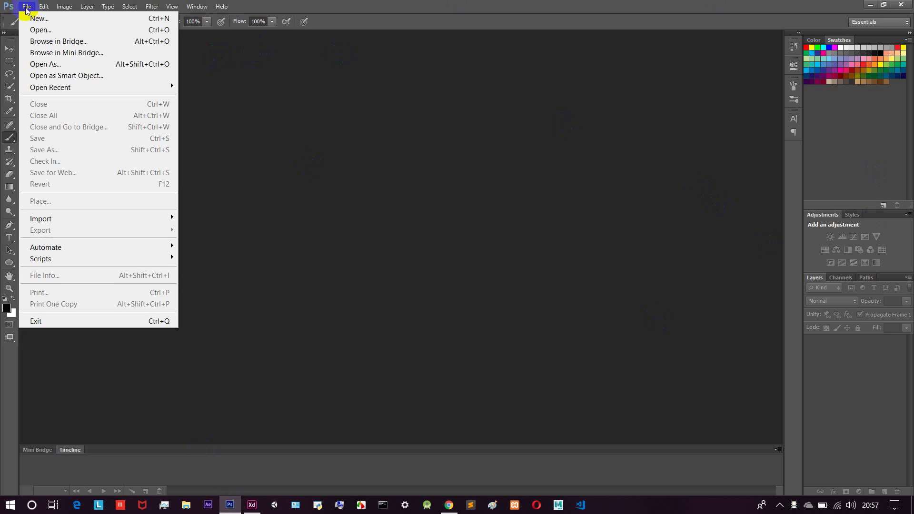
{"action": "left_click", "coordinate": [29, 19]}
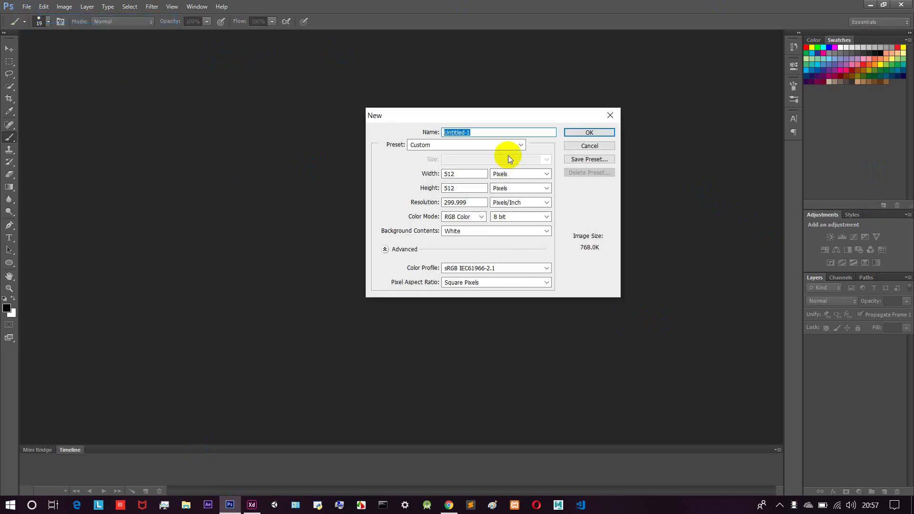
{"action": "left_click_drag", "start_coordinate": [473, 128], "coordinate": [432, 128]}
{"action": "type", "text": "hero"}
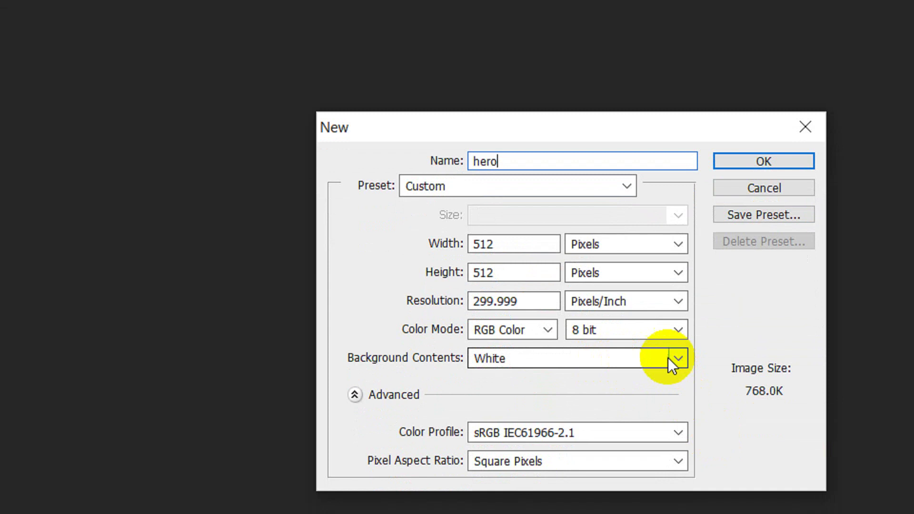
{"action": "left_click", "coordinate": [726, 175]}
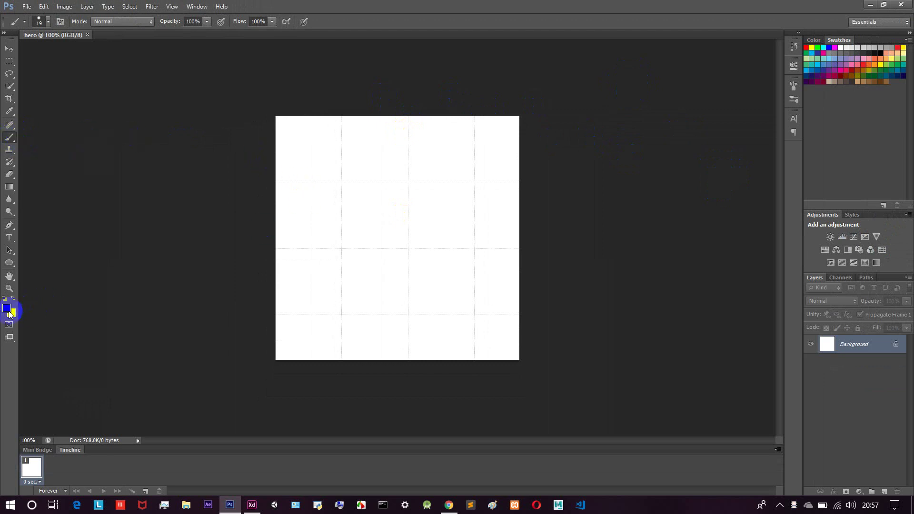
- Scribble with the black brush, revert it, and paint a rough witch with a pointed hat riding a broom
{"action": "mouse_move", "coordinate": [354, 226]}
{"action": "left_mouse_down"}
{"action": "mouse_move", "coordinate": [399, 185]}
{"action": "mouse_move", "coordinate": [392, 236]}
{"action": "mouse_move", "coordinate": [361, 268]}
{"action": "mouse_move", "coordinate": [328, 270]}
{"action": "mouse_move", "coordinate": [337, 252]}
{"action": "mouse_move", "coordinate": [418, 248]}
{"action": "mouse_move", "coordinate": [423, 268]}
{"action": "left_mouse_up"}
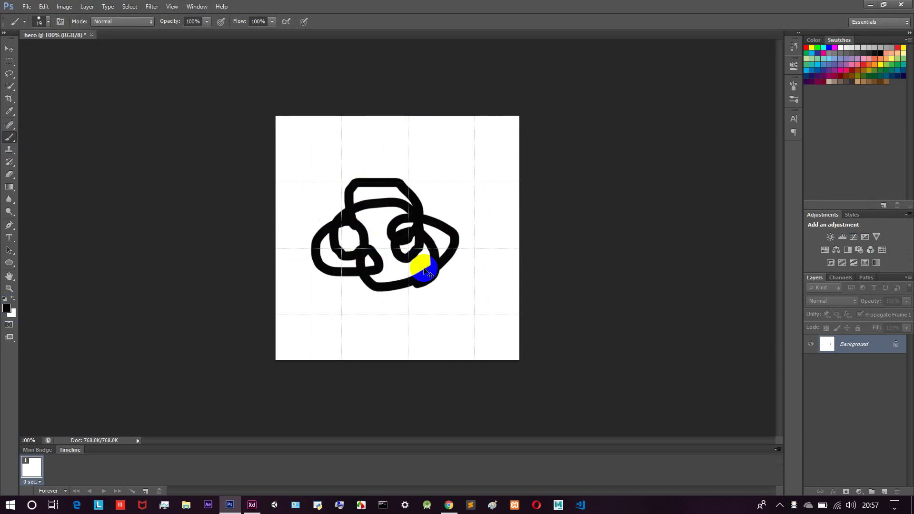
{"action": "key", "text": "F12"}
{"action": "mouse_move", "coordinate": [412, 138]}
{"action": "left_mouse_down"}
{"action": "mouse_move", "coordinate": [397, 224]}
{"action": "mouse_move", "coordinate": [448, 193]}
{"action": "mouse_move", "coordinate": [458, 208]}
{"action": "mouse_move", "coordinate": [385, 227]}
{"action": "mouse_move", "coordinate": [402, 225]}
{"action": "mouse_move", "coordinate": [434, 251]}
{"action": "mouse_move", "coordinate": [445, 231]}
{"action": "mouse_move", "coordinate": [440, 214]}
{"action": "mouse_move", "coordinate": [418, 233]}
{"action": "mouse_move", "coordinate": [431, 229]}
{"action": "mouse_move", "coordinate": [416, 282]}
{"action": "mouse_move", "coordinate": [434, 299]}
{"action": "left_mouse_up"}
{"action": "left_click", "coordinate": [431, 230]}
{"action": "mouse_move", "coordinate": [431, 251]}
{"action": "left_mouse_down"}
{"action": "mouse_move", "coordinate": [462, 279]}
{"action": "mouse_move", "coordinate": [428, 301]}
{"action": "mouse_move", "coordinate": [436, 331]}
{"action": "mouse_move", "coordinate": [456, 291]}
{"action": "mouse_move", "coordinate": [473, 315]}
{"action": "left_mouse_up"}
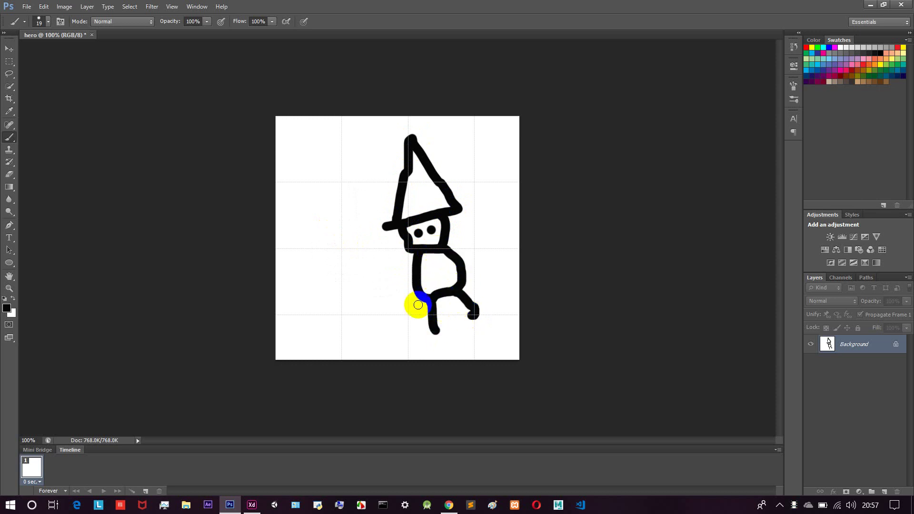
{"action": "mouse_move", "coordinate": [351, 315]}
{"action": "left_mouse_down"}
{"action": "mouse_move", "coordinate": [455, 301]}
{"action": "mouse_move", "coordinate": [496, 277]}
{"action": "mouse_move", "coordinate": [375, 318]}
{"action": "mouse_move", "coordinate": [320, 306]}
{"action": "mouse_move", "coordinate": [342, 308]}
{"action": "mouse_move", "coordinate": [353, 344]}
{"action": "left_mouse_up"}
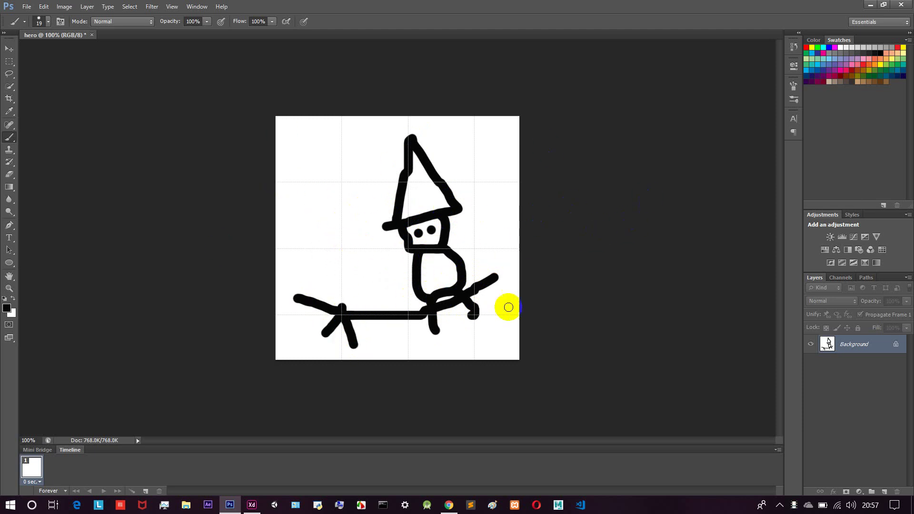
- Switch to Chrome and examine the Gliding Witch icon and the witch image results for a reference picture, ending at the full-moon witch clipart
{"action": "left_click", "coordinate": [456, 500]}
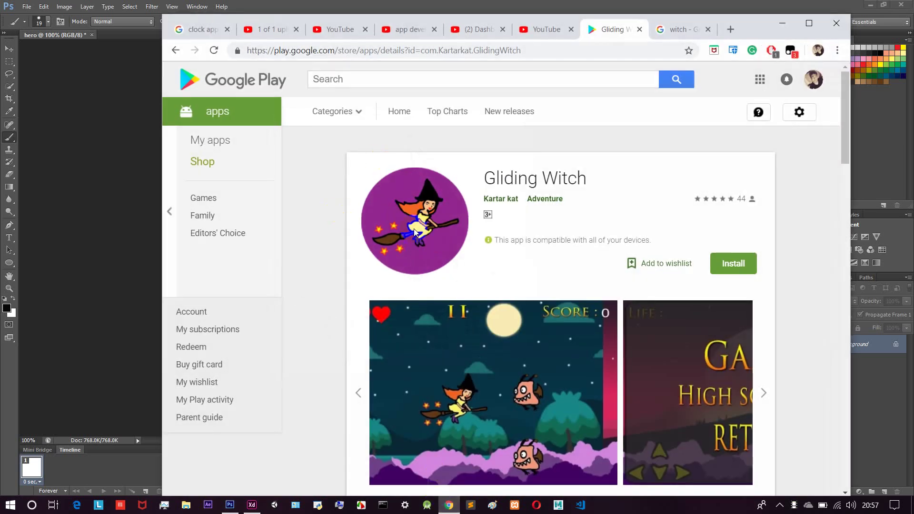
{"action": "left_click", "coordinate": [789, 27]}
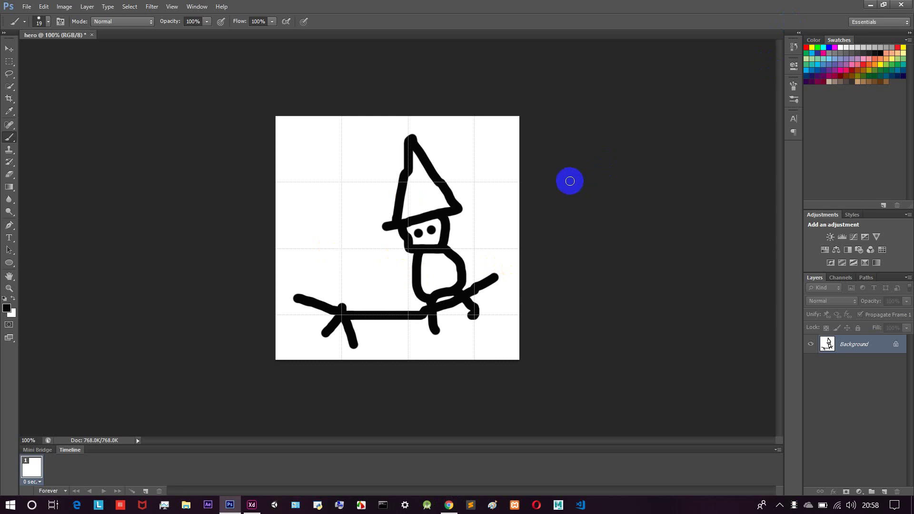
{"action": "left_click", "coordinate": [449, 504]}
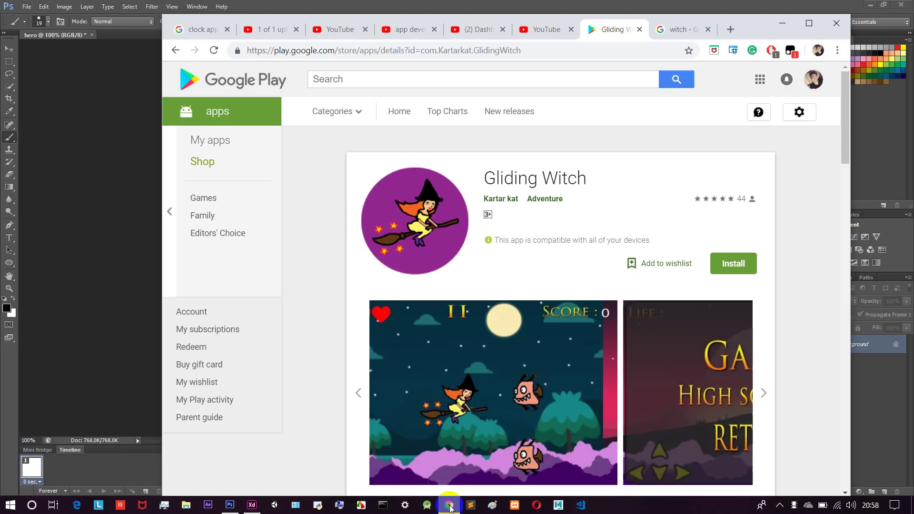
{"action": "left_click", "coordinate": [671, 32]}
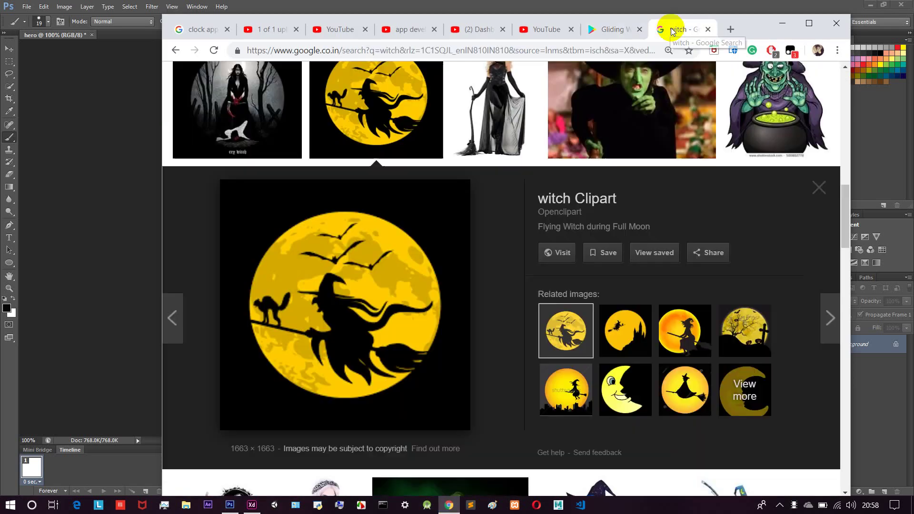
{"action": "scroll", "coordinate": [373, 292], "scroll_direction": "up", "scroll_amount": 3}
{"action": "scroll", "coordinate": [372, 295], "scroll_direction": "up", "scroll_amount": 10}
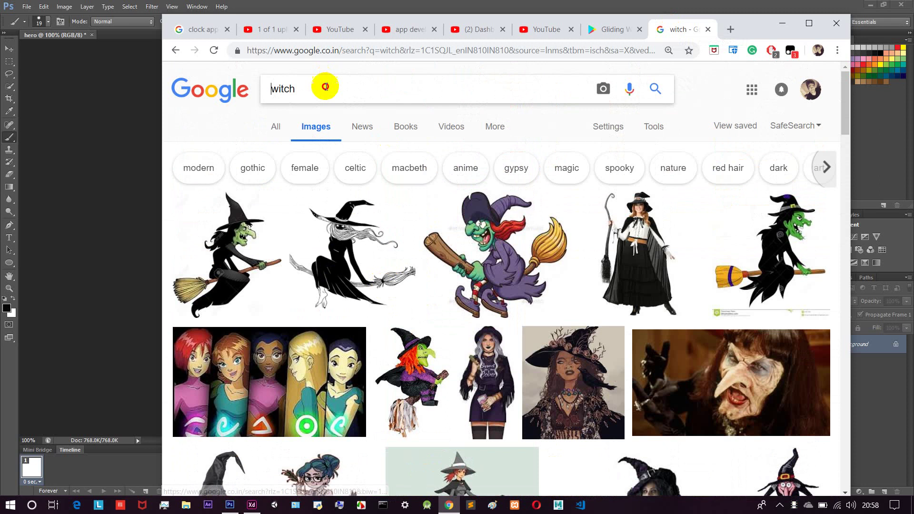
{"action": "left_click_drag", "start_coordinate": [325, 86], "coordinate": [279, 88]}
{"action": "scroll", "coordinate": [538, 194], "scroll_direction": "down", "scroll_amount": 3}
{"action": "scroll", "coordinate": [651, 241], "scroll_direction": "up", "scroll_amount": 3}
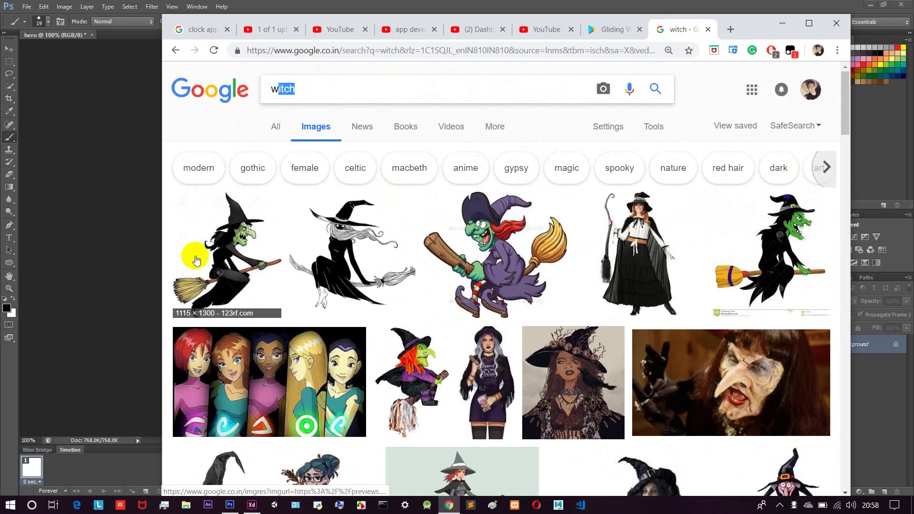
{"action": "scroll", "coordinate": [714, 267], "scroll_direction": "down", "scroll_amount": 3}
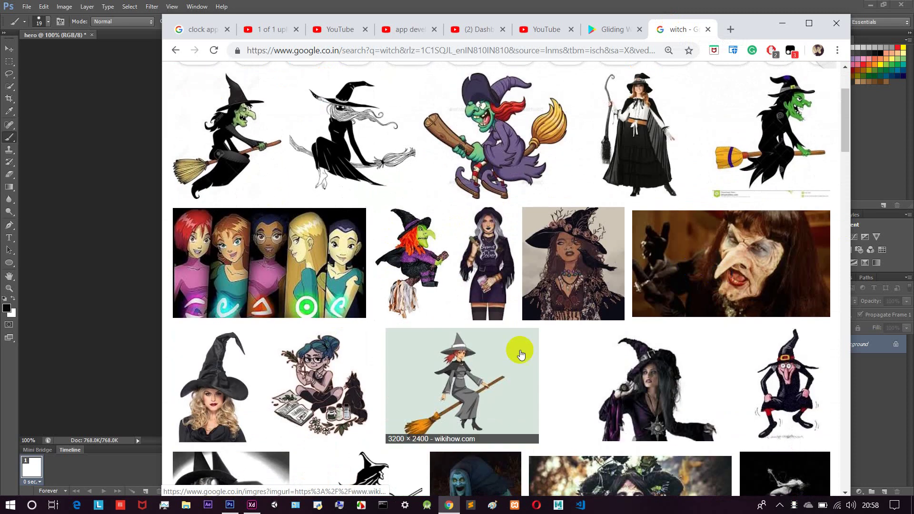
{"action": "scroll", "coordinate": [520, 351], "scroll_direction": "down", "scroll_amount": 10}
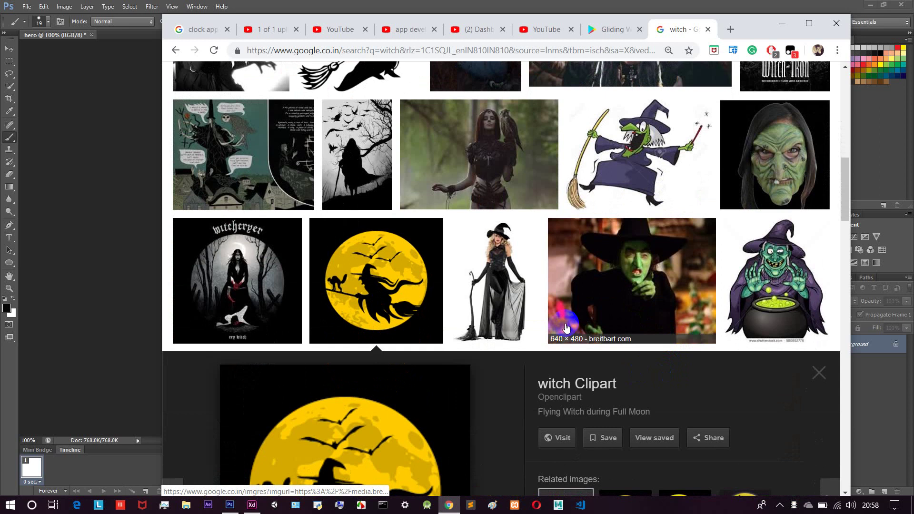
{"action": "scroll", "coordinate": [408, 198], "scroll_direction": "down", "scroll_amount": 3}
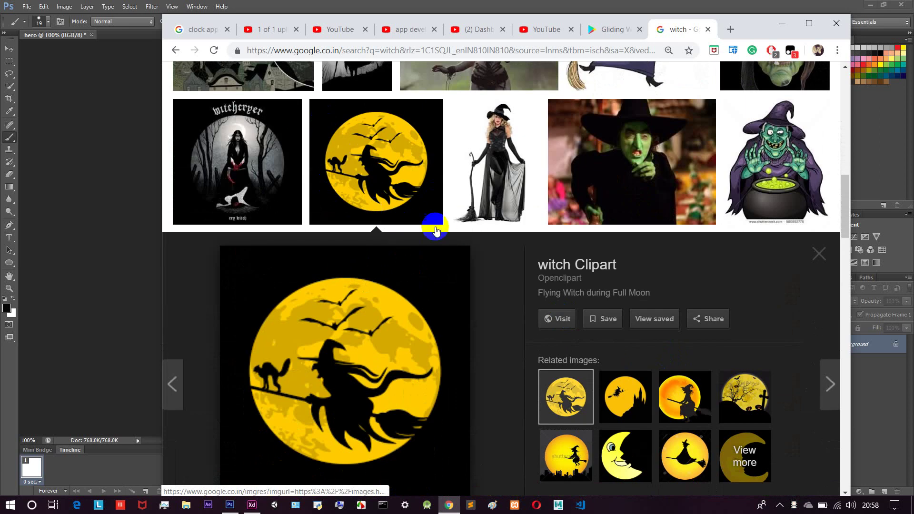
{"action": "scroll", "coordinate": [448, 244], "scroll_direction": "down", "scroll_amount": 1}
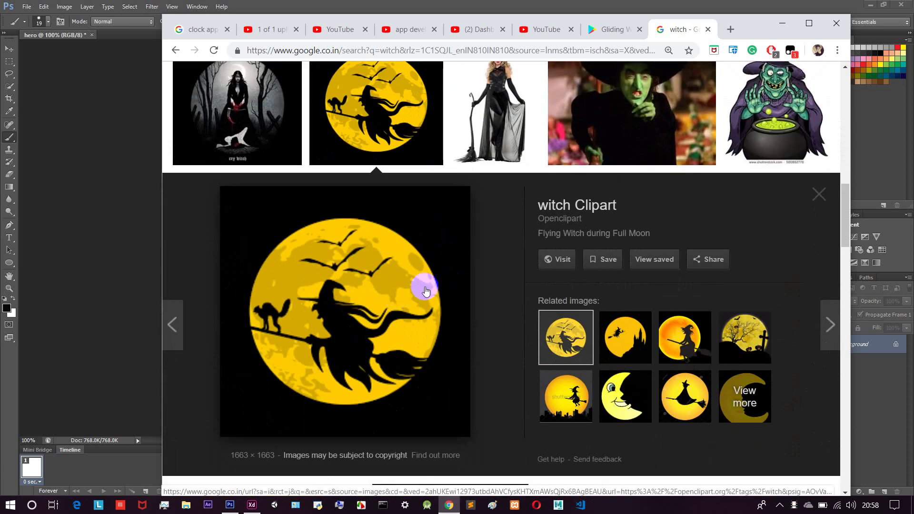
{"action": "left_click", "coordinate": [774, 26]}
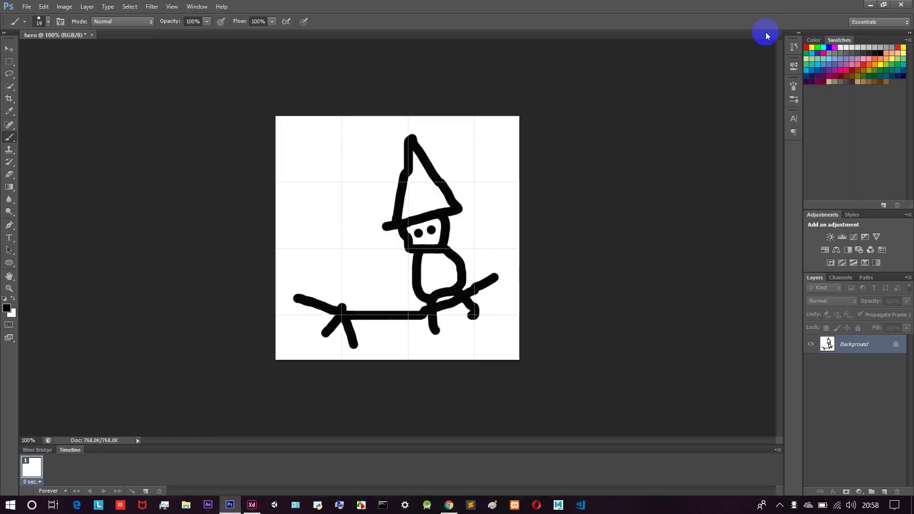
- Restore the Photoshop window to a smaller size and move it clear of the images.png file on the desktop
{"action": "double_click", "coordinate": [745, 6]}
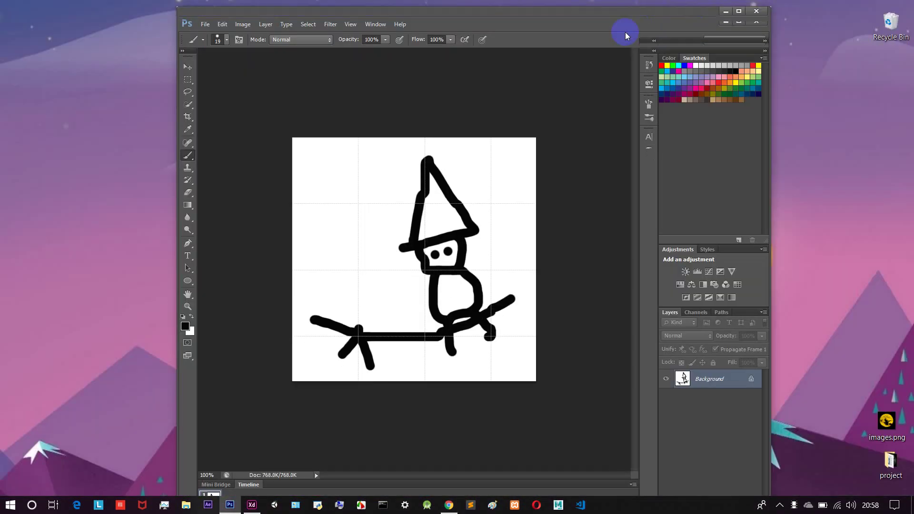
{"action": "left_click_drag", "start_coordinate": [627, 25], "coordinate": [528, 28]}
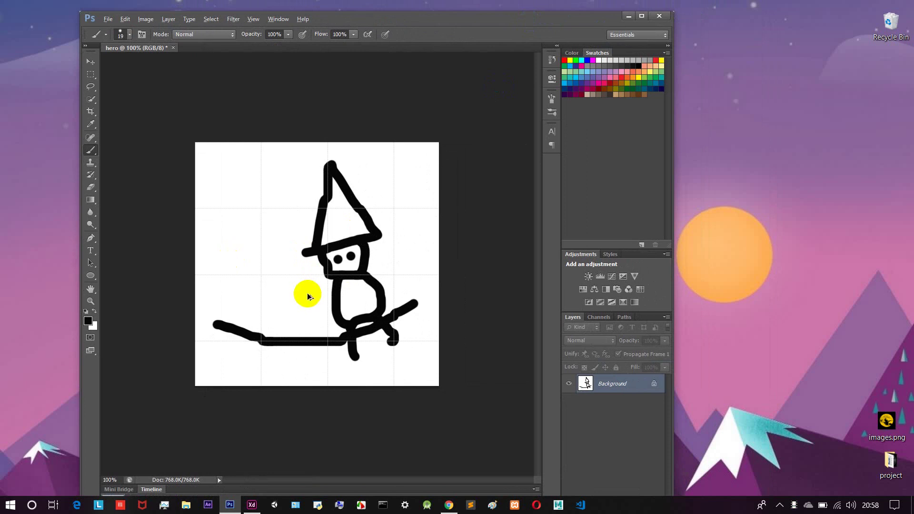
- Undo all the brush strokes of the rough witch sketch
{"action": "key", "text": "ctrl+alt+z"}
{"action": "key", "text": "ctrl+alt+z"}
{"action": "key", "text": "ctrl+alt+z"}
{"action": "key", "text": "ctrl+alt+z"}
{"action": "key", "text": "ctrl+alt+z"}
{"action": "key", "text": "ctrl+alt+z"}
{"action": "key", "text": "ctrl+alt+z"}
{"action": "key", "text": "ctrl+alt+z"}
{"action": "key", "text": "ctrl+alt+z"}
{"action": "key", "text": "ctrl+alt+z"}
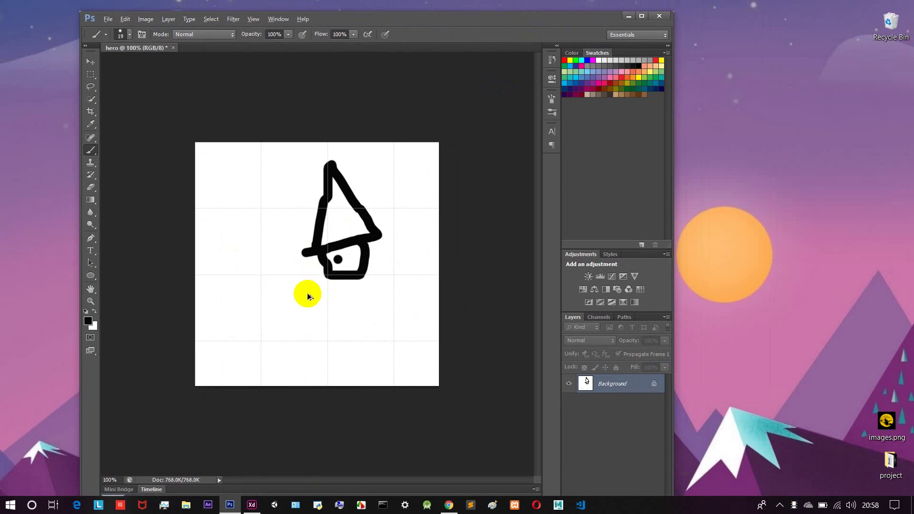
{"action": "key", "text": "ctrl+alt+z"}
- Place images.png from the desktop into the hero document at its fitted size and rasterize the placed smart object
{"action": "mouse_move", "coordinate": [886, 420]}
{"action": "left_mouse_down"}
{"action": "mouse_move", "coordinate": [775, 263]}
{"action": "mouse_move", "coordinate": [738, 182]}
{"action": "mouse_move", "coordinate": [748, 200]}
{"action": "mouse_move", "coordinate": [752, 165]}
{"action": "mouse_move", "coordinate": [432, 189]}
{"action": "mouse_move", "coordinate": [359, 210]}
{"action": "left_mouse_up"}
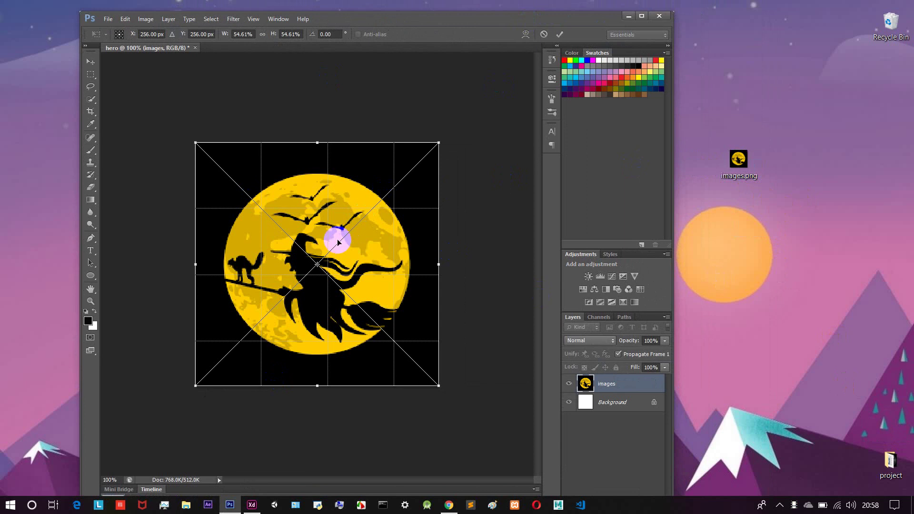
{"action": "left_click", "coordinate": [560, 35]}
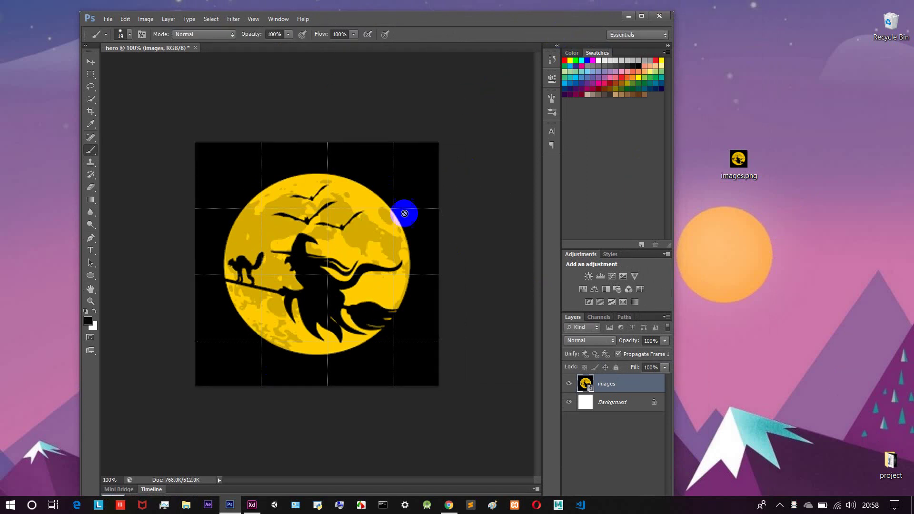
{"action": "left_click", "coordinate": [321, 249]}
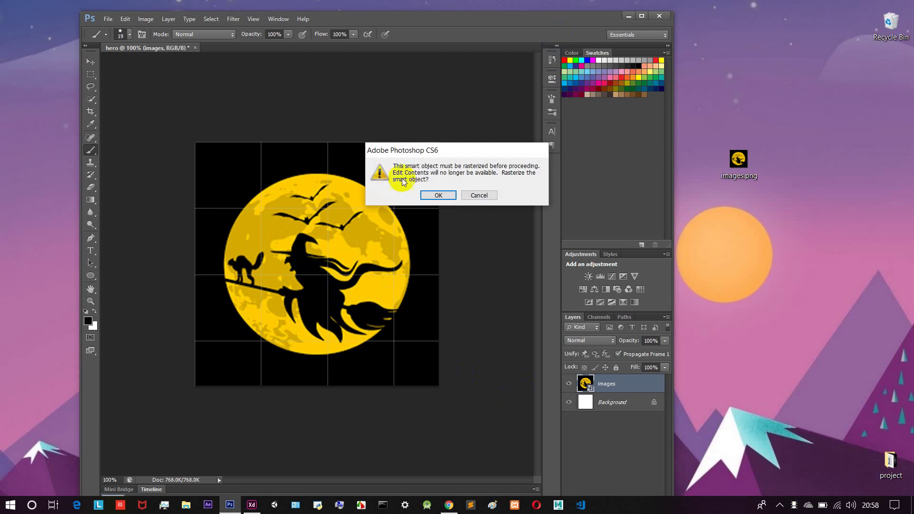
{"action": "left_click", "coordinate": [438, 196]}
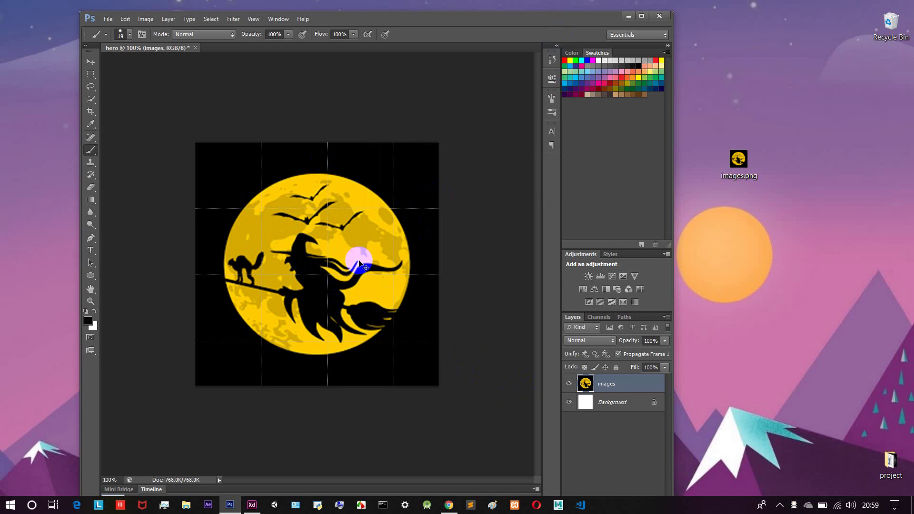
- Create a new empty layer with the default name above the placed witch image and maximize the window
{"action": "key", "text": "ctrl+shift+n"}
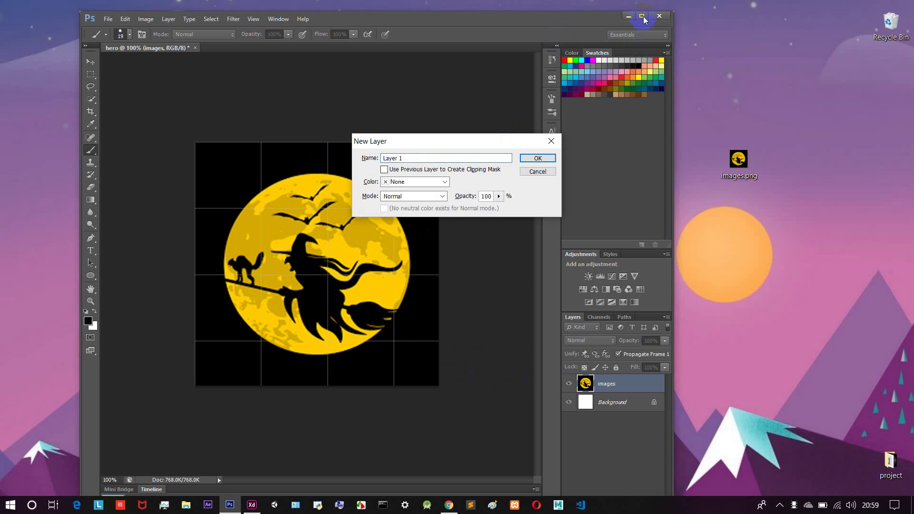
{"action": "left_click_drag", "start_coordinate": [385, 158], "coordinate": [511, 158]}
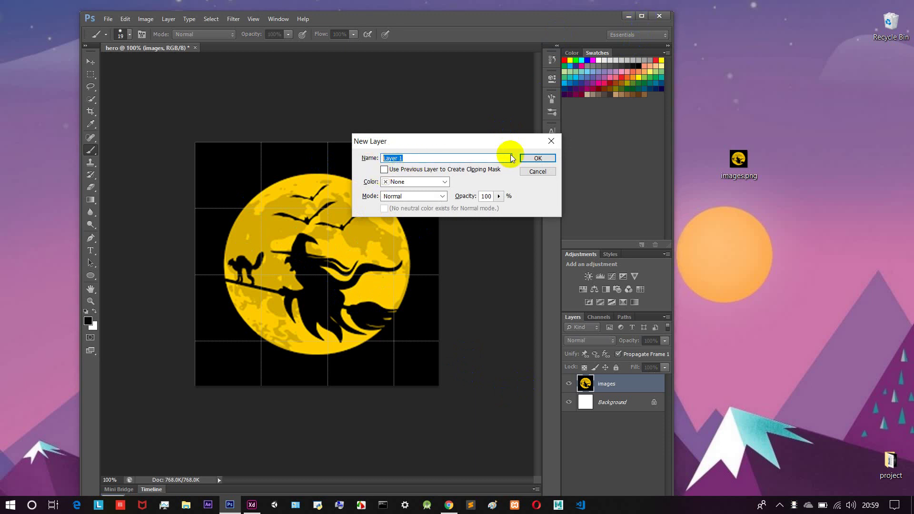
{"action": "left_click", "coordinate": [534, 158]}
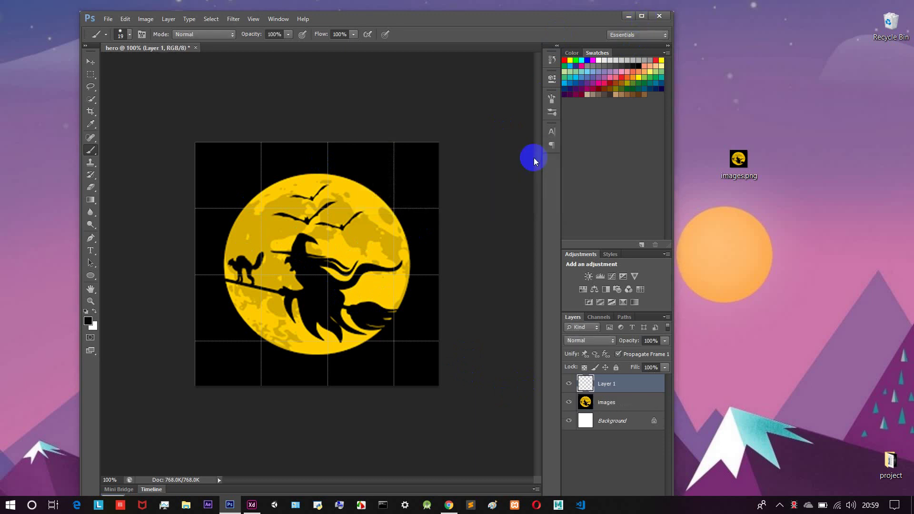
{"action": "left_click", "coordinate": [641, 17]}
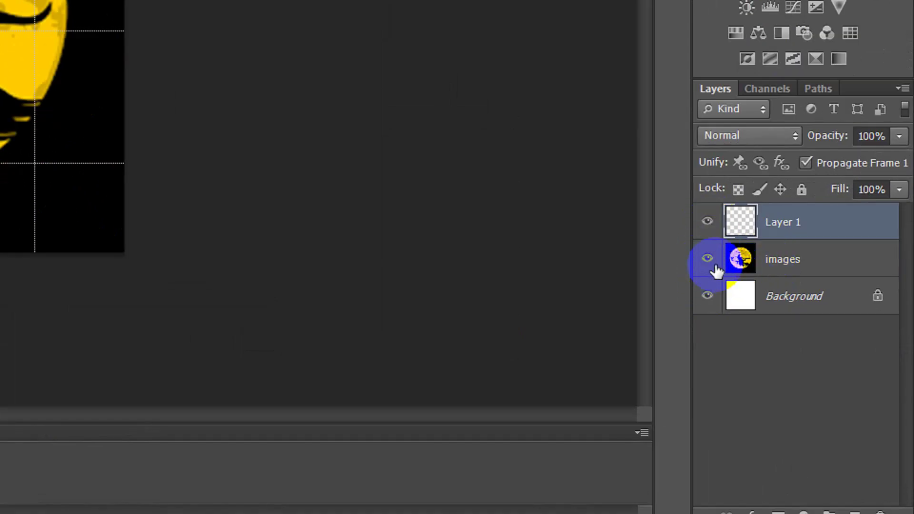
- Lower the opacity of the images layer to a faint level suitable for tracing the witch
{"action": "left_click", "coordinate": [741, 261]}
{"action": "left_click", "coordinate": [747, 227]}
{"action": "left_click", "coordinate": [743, 267]}
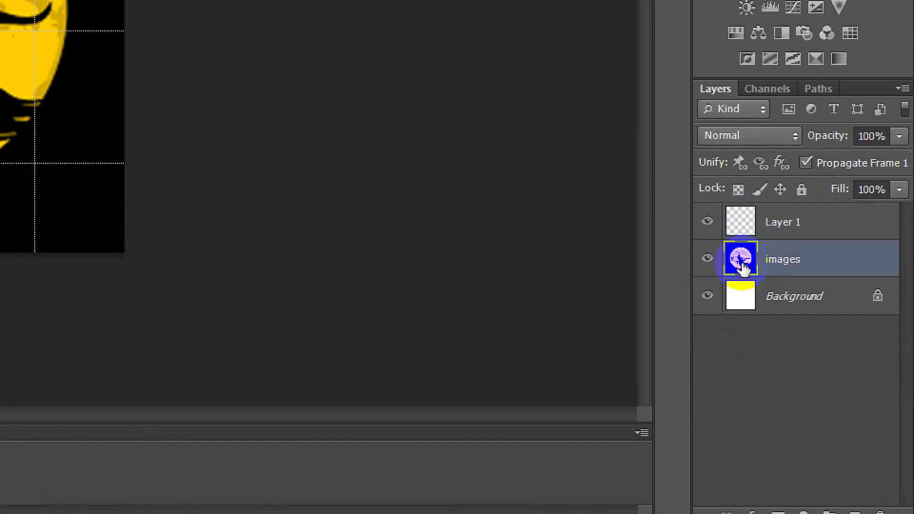
{"action": "left_click", "coordinate": [899, 136]}
{"action": "left_click_drag", "start_coordinate": [898, 159], "coordinate": [827, 158]}
{"action": "left_click", "coordinate": [433, 161]}
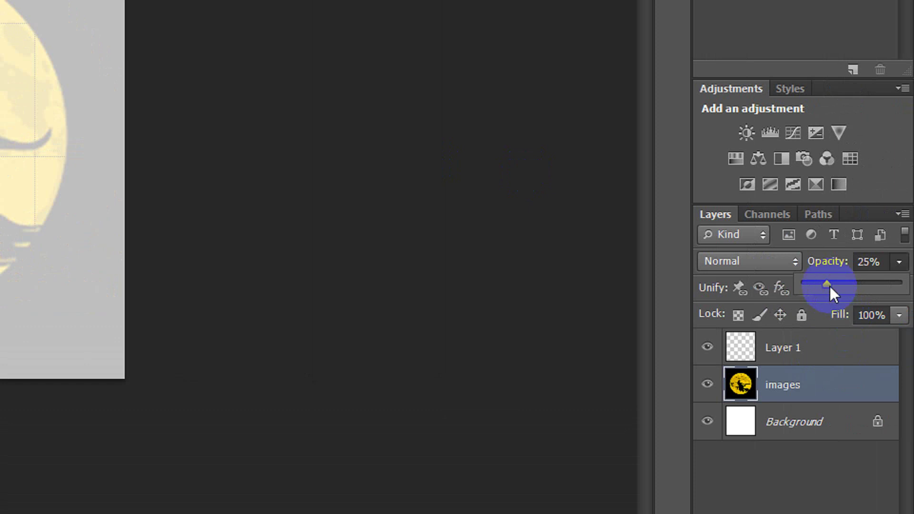
- Set the opacity of the images layer to 20%
{"action": "left_click_drag", "start_coordinate": [826, 287], "coordinate": [816, 286]}
{"action": "left_click_drag", "start_coordinate": [816, 287], "coordinate": [824, 284]}
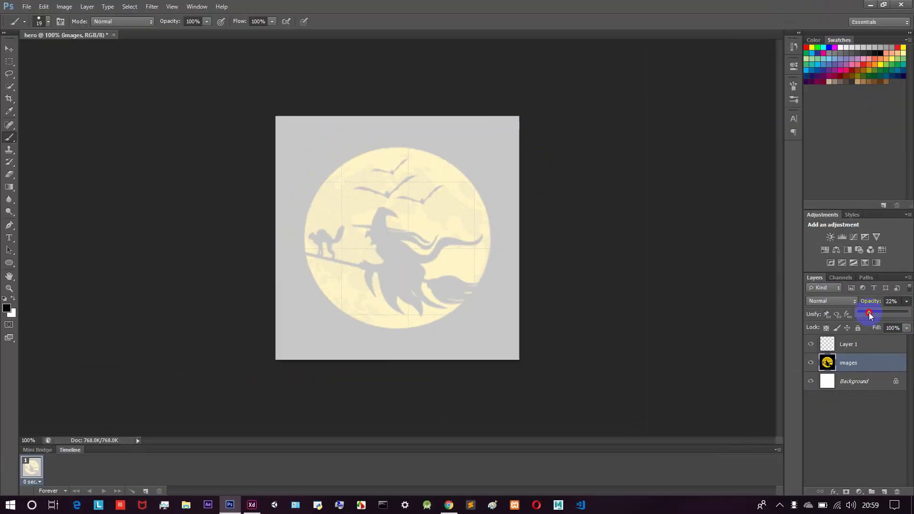
{"action": "mouse_move", "coordinate": [852, 316]}
{"action": "left_mouse_down"}
{"action": "mouse_move", "coordinate": [892, 312]}
{"action": "mouse_move", "coordinate": [868, 312]}
{"action": "left_mouse_up"}
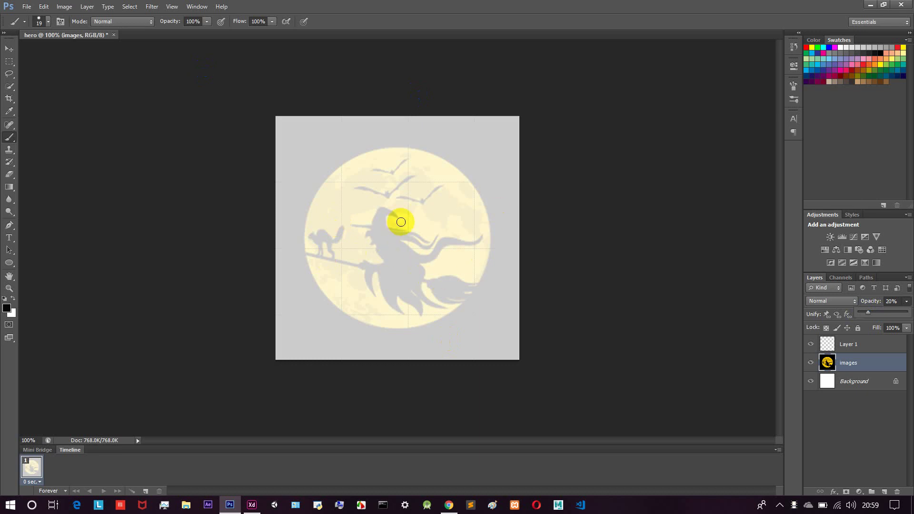
- Reduce the brush size to a thin hard round tip suited to tracing the witch's outline
{"action": "scroll", "coordinate": [401, 222], "scroll_direction": "up", "scroll_amount": 6}
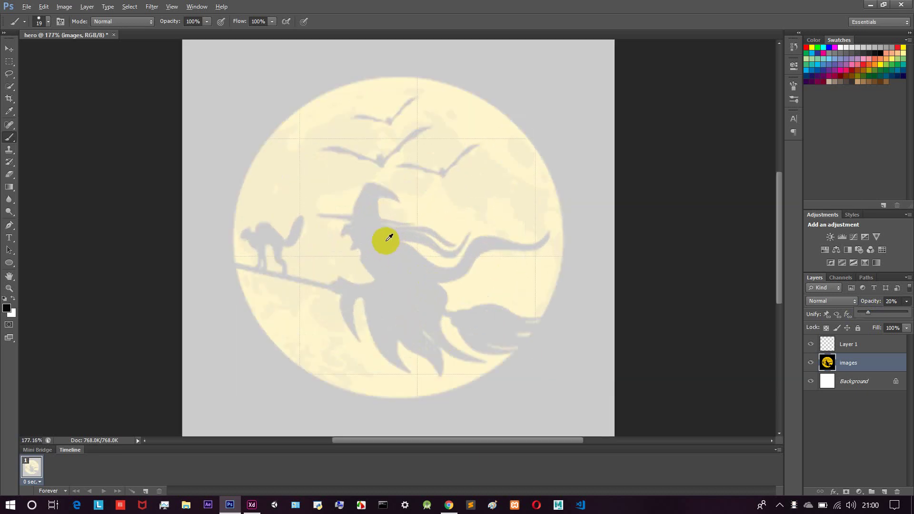
{"action": "scroll", "coordinate": [343, 208], "scroll_direction": "up", "scroll_amount": 1}
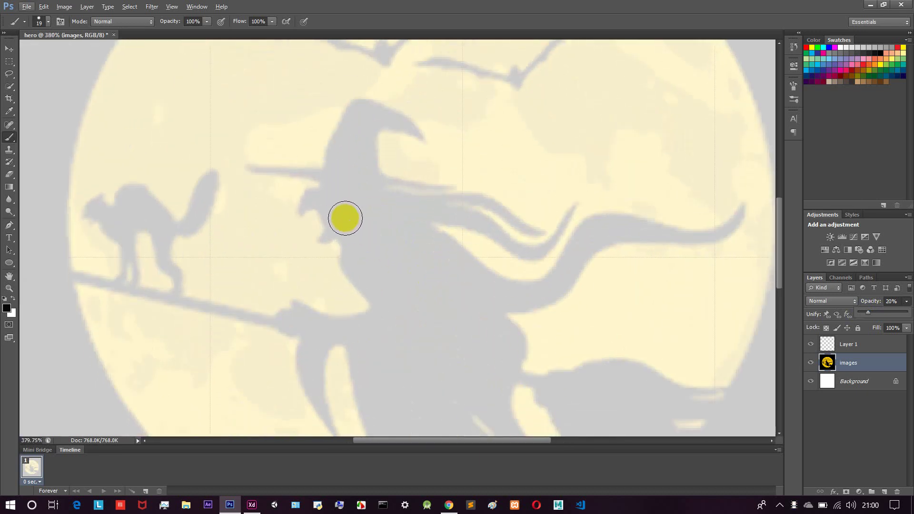
{"action": "scroll", "coordinate": [339, 213], "scroll_direction": "down", "scroll_amount": 3}
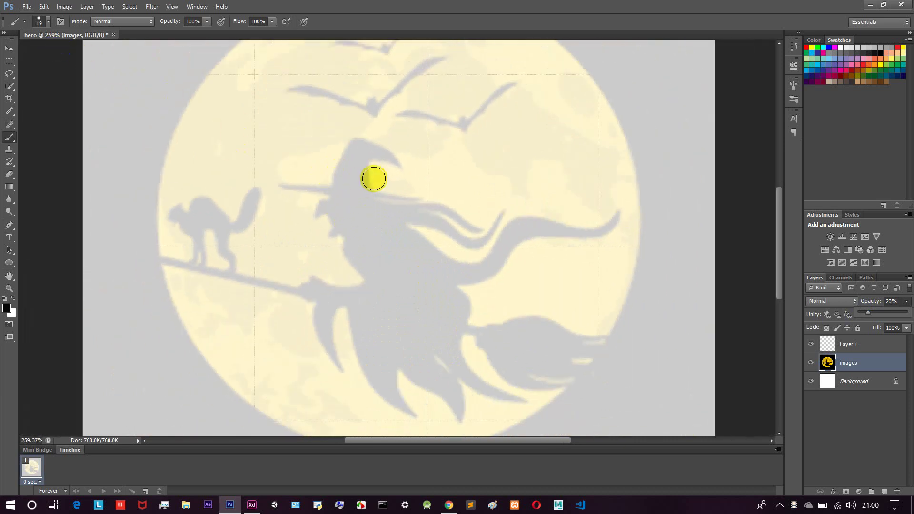
{"action": "left_click", "coordinate": [48, 22]}
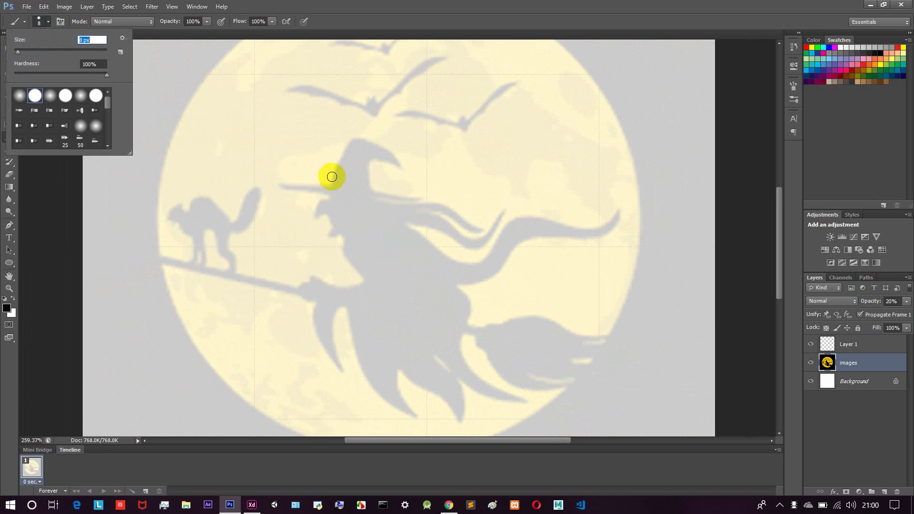
{"action": "left_click", "coordinate": [334, 172]}
{"action": "mouse_move", "coordinate": [354, 140]}
{"action": "left_mouse_down"}
{"action": "mouse_move", "coordinate": [373, 136]}
{"action": "mouse_move", "coordinate": [388, 147]}
{"action": "mouse_move", "coordinate": [357, 122]}
{"action": "left_mouse_up"}
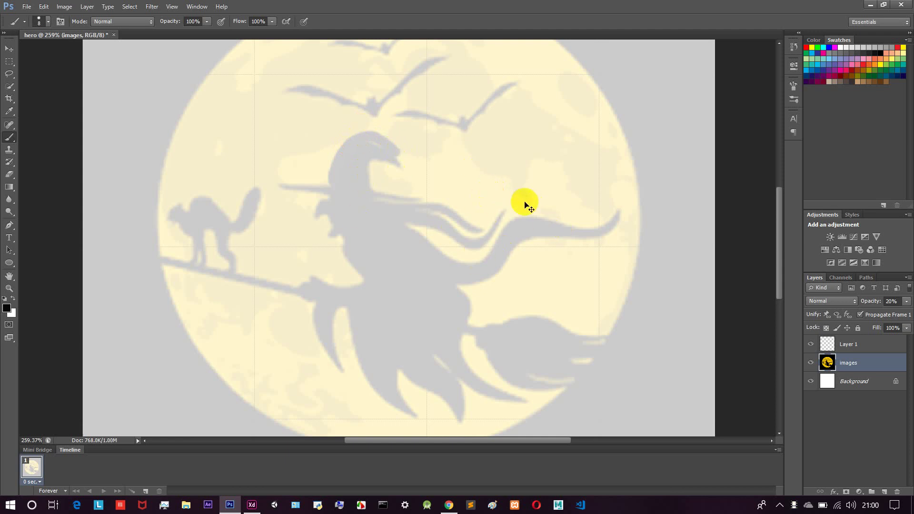
{"action": "key", "text": "ctrl+z"}
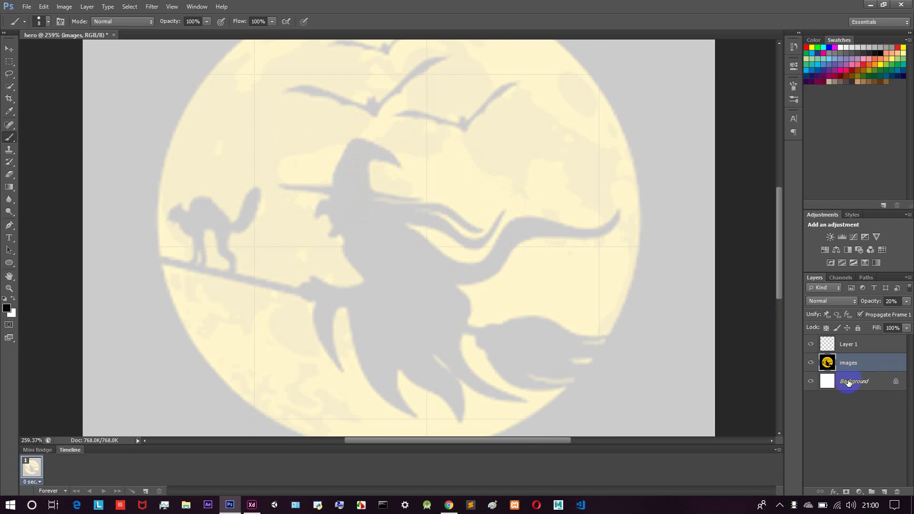
- On Layer 1, trace the witch's hat, flowing hair, trailing scarf and the upper edge of the broom in one black brush stroke
{"action": "mouse_move", "coordinate": [848, 384]}
{"action": "left_mouse_down"}
{"action": "mouse_move", "coordinate": [845, 343]}
{"action": "mouse_move", "coordinate": [852, 391]}
{"action": "left_mouse_up"}
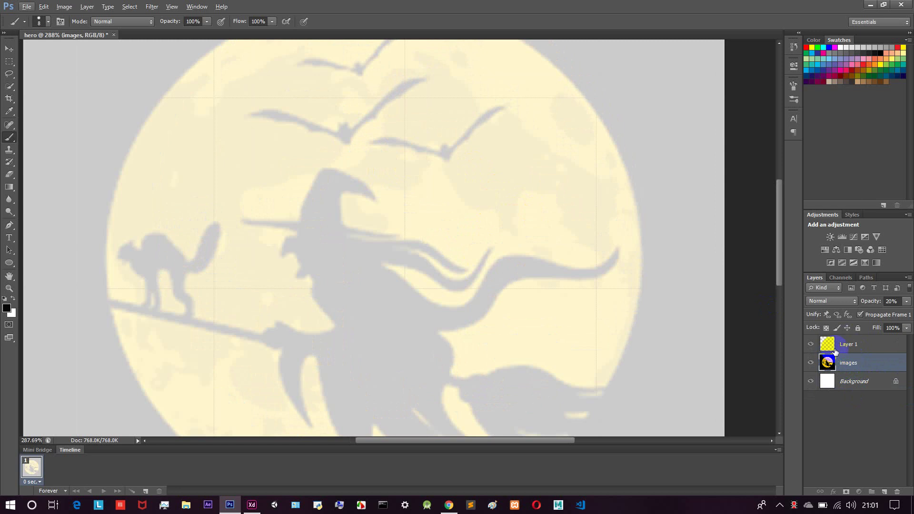
{"action": "left_click", "coordinate": [828, 345]}
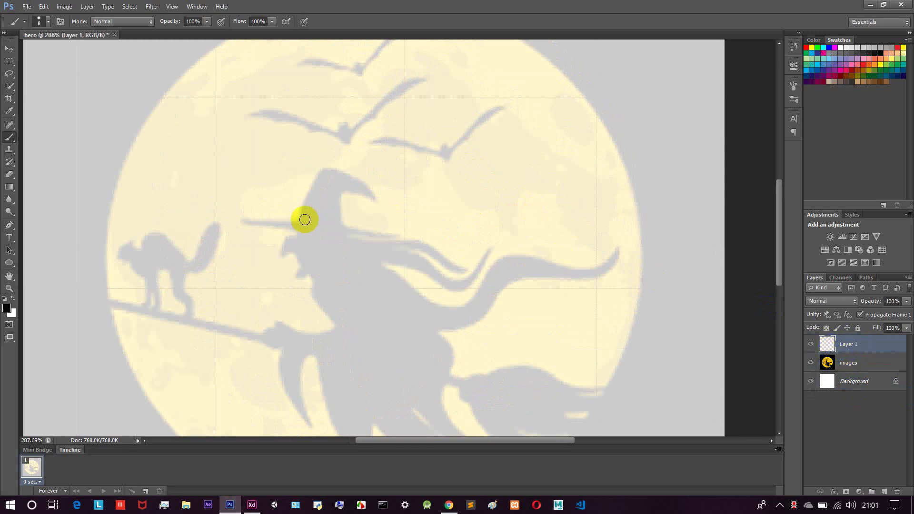
{"action": "mouse_move", "coordinate": [299, 205]}
{"action": "left_mouse_down"}
{"action": "mouse_move", "coordinate": [322, 167]}
{"action": "mouse_move", "coordinate": [377, 188]}
{"action": "mouse_move", "coordinate": [375, 198]}
{"action": "mouse_move", "coordinate": [346, 194]}
{"action": "mouse_move", "coordinate": [346, 227]}
{"action": "mouse_move", "coordinate": [418, 241]}
{"action": "mouse_move", "coordinate": [464, 266]}
{"action": "mouse_move", "coordinate": [424, 257]}
{"action": "mouse_move", "coordinate": [449, 274]}
{"action": "mouse_move", "coordinate": [469, 276]}
{"action": "mouse_move", "coordinate": [487, 251]}
{"action": "mouse_move", "coordinate": [477, 277]}
{"action": "mouse_move", "coordinate": [454, 283]}
{"action": "mouse_move", "coordinate": [393, 270]}
{"action": "mouse_move", "coordinate": [441, 299]}
{"action": "mouse_move", "coordinate": [511, 259]}
{"action": "mouse_move", "coordinate": [607, 249]}
{"action": "mouse_move", "coordinate": [585, 268]}
{"action": "mouse_move", "coordinate": [510, 294]}
{"action": "mouse_move", "coordinate": [493, 314]}
{"action": "mouse_move", "coordinate": [434, 334]}
{"action": "mouse_move", "coordinate": [453, 338]}
{"action": "mouse_move", "coordinate": [454, 373]}
{"action": "mouse_move", "coordinate": [476, 380]}
{"action": "mouse_move", "coordinate": [519, 366]}
{"action": "mouse_move", "coordinate": [599, 385]}
{"action": "left_mouse_up"}
- Trace the rest of the witch's outline: hat brim, face profile, arm, front of the broomstick, ragged robe hem and broom bristles
{"action": "scroll", "coordinate": [512, 332], "scroll_direction": "down", "scroll_amount": 1}
{"action": "scroll", "coordinate": [285, 203], "scroll_direction": "down", "scroll_amount": 1}
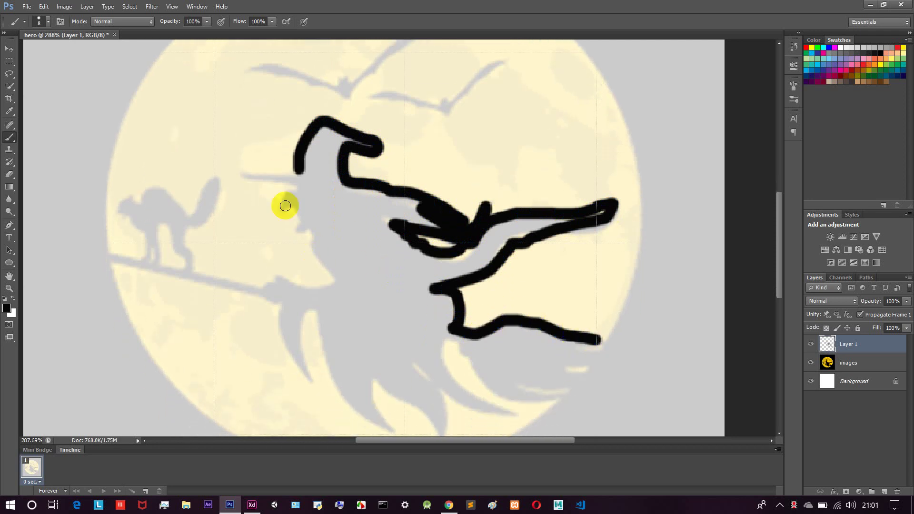
{"action": "mouse_move", "coordinate": [295, 174]}
{"action": "left_mouse_down"}
{"action": "mouse_move", "coordinate": [242, 175]}
{"action": "mouse_move", "coordinate": [296, 187]}
{"action": "mouse_move", "coordinate": [288, 208]}
{"action": "left_mouse_up"}
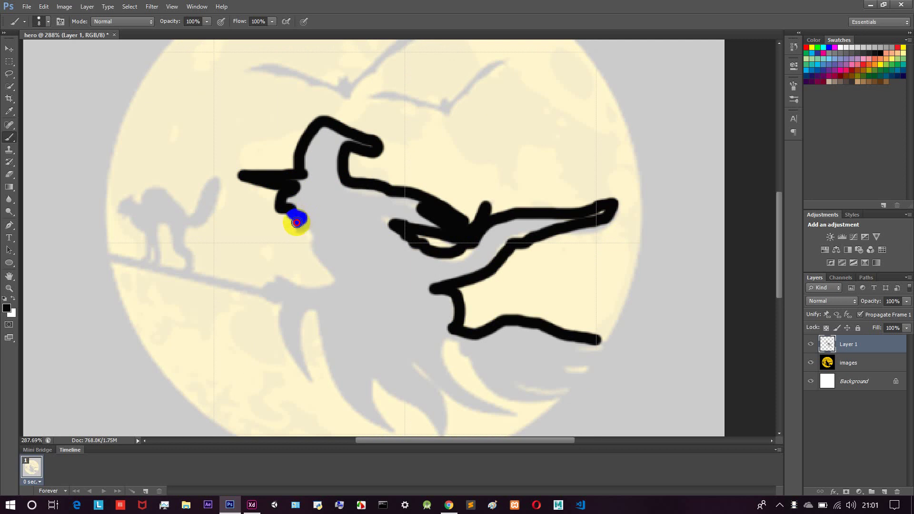
{"action": "mouse_move", "coordinate": [309, 243]}
{"action": "left_mouse_down"}
{"action": "mouse_move", "coordinate": [333, 283]}
{"action": "mouse_move", "coordinate": [281, 272]}
{"action": "mouse_move", "coordinate": [276, 282]}
{"action": "mouse_move", "coordinate": [242, 284]}
{"action": "mouse_move", "coordinate": [197, 281]}
{"action": "left_mouse_up"}
{"action": "mouse_move", "coordinate": [257, 288]}
{"action": "left_mouse_down"}
{"action": "mouse_move", "coordinate": [285, 306]}
{"action": "mouse_move", "coordinate": [287, 354]}
{"action": "mouse_move", "coordinate": [302, 373]}
{"action": "mouse_move", "coordinate": [299, 339]}
{"action": "mouse_move", "coordinate": [313, 313]}
{"action": "mouse_move", "coordinate": [350, 398]}
{"action": "mouse_move", "coordinate": [389, 426]}
{"action": "mouse_move", "coordinate": [370, 395]}
{"action": "mouse_move", "coordinate": [377, 385]}
{"action": "mouse_move", "coordinate": [452, 432]}
{"action": "mouse_move", "coordinate": [433, 380]}
{"action": "mouse_move", "coordinate": [409, 367]}
{"action": "mouse_move", "coordinate": [478, 409]}
{"action": "mouse_move", "coordinate": [516, 417]}
{"action": "mouse_move", "coordinate": [454, 371]}
{"action": "mouse_move", "coordinate": [448, 346]}
{"action": "mouse_move", "coordinate": [502, 394]}
{"action": "mouse_move", "coordinate": [538, 401]}
{"action": "mouse_move", "coordinate": [563, 387]}
{"action": "mouse_move", "coordinate": [573, 359]}
{"action": "mouse_move", "coordinate": [598, 347]}
{"action": "left_mouse_up"}
- Hide the images and Background layers to check the traced outline on its own, and show both layers again
{"action": "scroll", "coordinate": [464, 284], "scroll_direction": "down", "scroll_amount": 4}
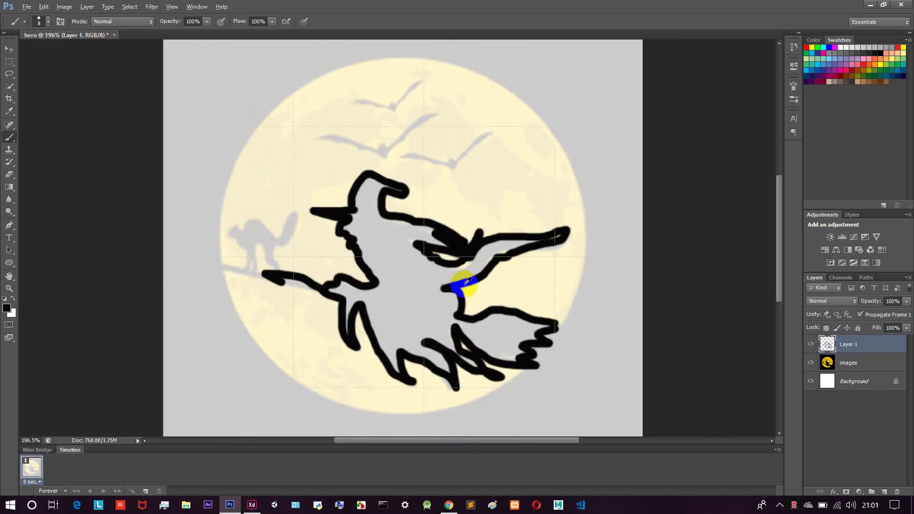
{"action": "scroll", "coordinate": [468, 281], "scroll_direction": "down", "scroll_amount": 1}
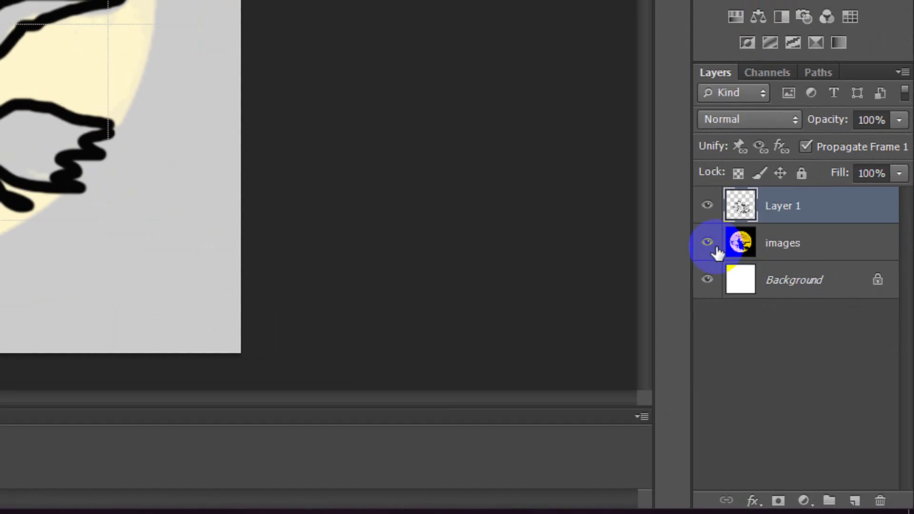
{"action": "left_click", "coordinate": [708, 243]}
{"action": "left_click", "coordinate": [709, 278]}
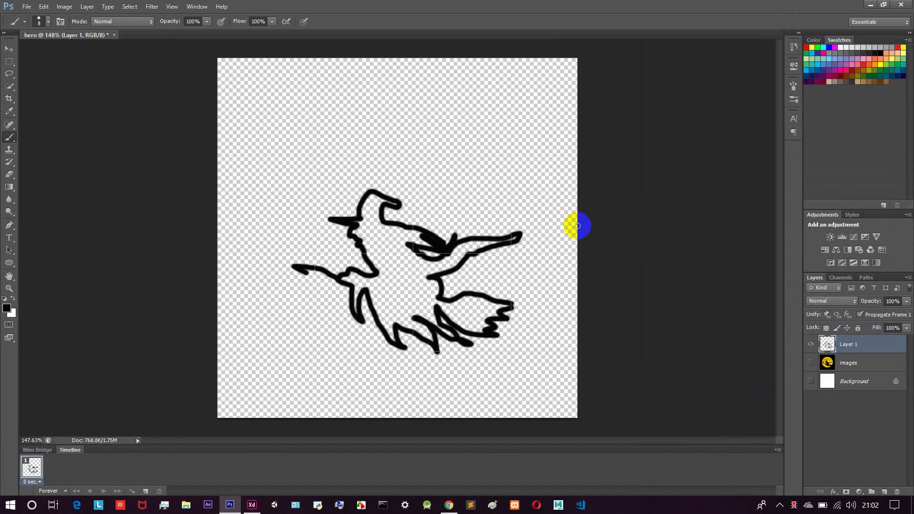
{"action": "left_click", "coordinate": [811, 364]}
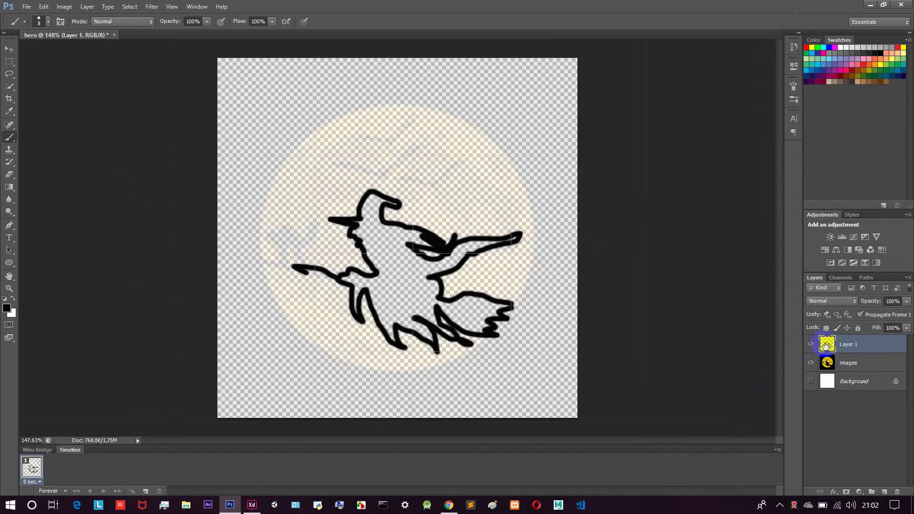
{"action": "left_click", "coordinate": [810, 383]}
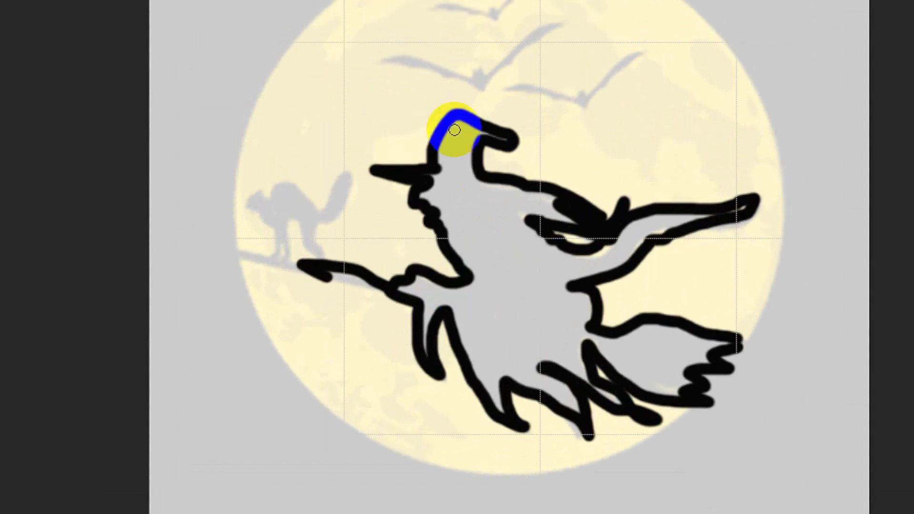
- Draw an eye dot, an eyebrow and a mouth on the witch's face with the black brush
{"action": "left_click", "coordinate": [447, 159]}
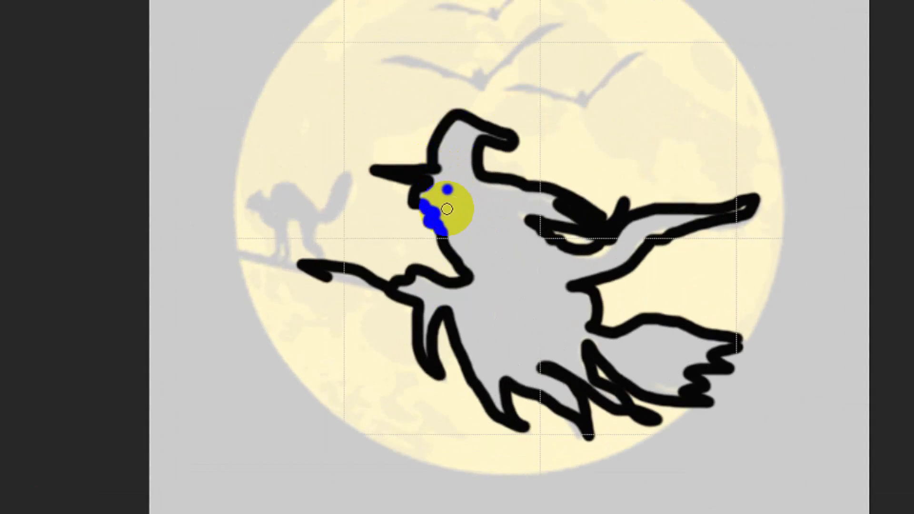
{"action": "left_click_drag", "start_coordinate": [445, 176], "coordinate": [457, 179]}
{"action": "mouse_move", "coordinate": [437, 212]}
{"action": "left_mouse_down"}
{"action": "mouse_move", "coordinate": [465, 206]}
{"action": "mouse_move", "coordinate": [449, 204]}
{"action": "mouse_move", "coordinate": [475, 301]}
{"action": "left_mouse_up"}
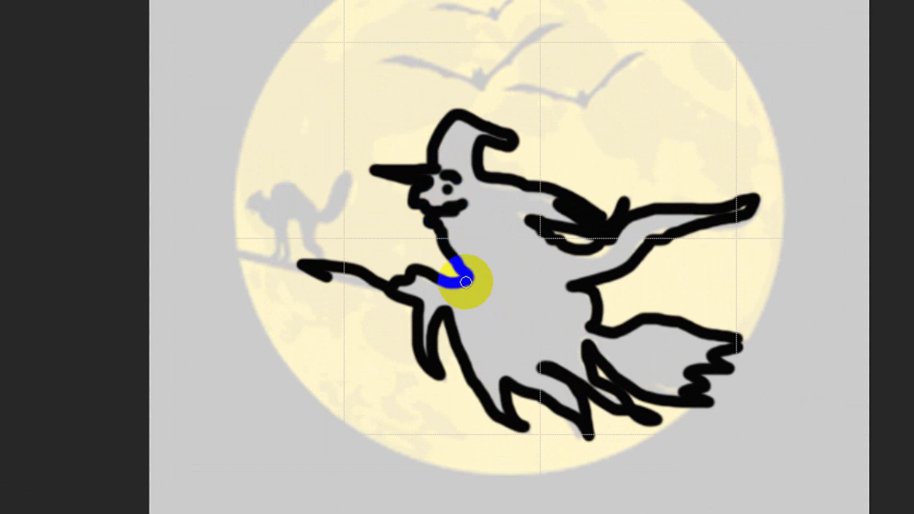
- Add bristle lines inside the broom, close its joint with the robe, and thicken and extend the front of the broomstick
{"action": "mouse_move", "coordinate": [624, 348]}
{"action": "left_mouse_down"}
{"action": "mouse_move", "coordinate": [673, 339]}
{"action": "mouse_move", "coordinate": [715, 350]}
{"action": "mouse_move", "coordinate": [658, 350]}
{"action": "mouse_move", "coordinate": [709, 364]}
{"action": "mouse_move", "coordinate": [639, 367]}
{"action": "mouse_move", "coordinate": [678, 389]}
{"action": "left_mouse_up"}
{"action": "left_click_drag", "start_coordinate": [592, 321], "coordinate": [590, 343]}
{"action": "mouse_move", "coordinate": [386, 276]}
{"action": "left_mouse_down"}
{"action": "mouse_move", "coordinate": [367, 265]}
{"action": "mouse_move", "coordinate": [342, 281]}
{"action": "mouse_move", "coordinate": [332, 273]}
{"action": "mouse_move", "coordinate": [373, 276]}
{"action": "mouse_move", "coordinate": [250, 252]}
{"action": "left_mouse_up"}
- Draw the line separating the hat from the head and outline the hair down toward the witch's back
{"action": "left_click_drag", "start_coordinate": [434, 252], "coordinate": [464, 271]}
{"action": "mouse_move", "coordinate": [477, 145]}
{"action": "left_mouse_down"}
{"action": "mouse_move", "coordinate": [489, 167]}
{"action": "mouse_move", "coordinate": [436, 162]}
{"action": "mouse_move", "coordinate": [487, 161]}
{"action": "mouse_move", "coordinate": [501, 183]}
{"action": "mouse_move", "coordinate": [455, 175]}
{"action": "mouse_move", "coordinate": [536, 218]}
{"action": "mouse_move", "coordinate": [500, 204]}
{"action": "mouse_move", "coordinate": [489, 181]}
{"action": "mouse_move", "coordinate": [527, 220]}
{"action": "mouse_move", "coordinate": [580, 248]}
{"action": "mouse_move", "coordinate": [566, 277]}
{"action": "left_mouse_up"}
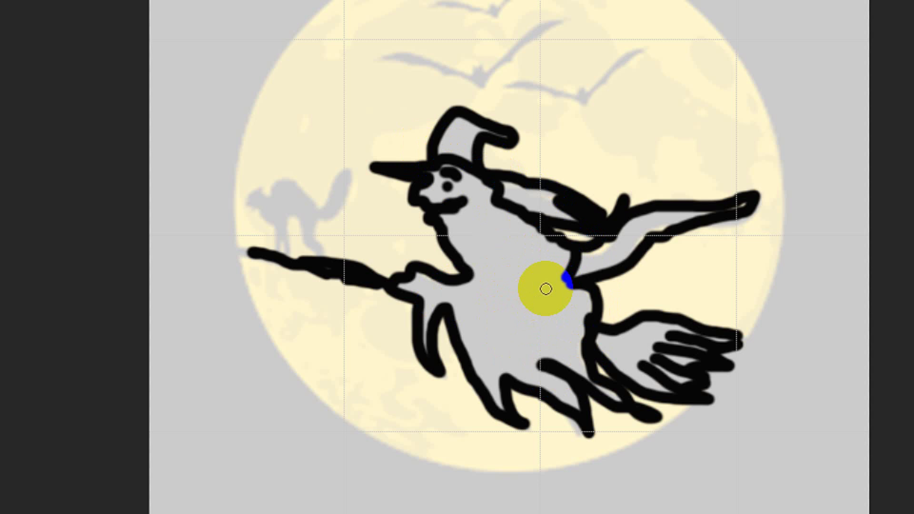
- Try drawing fold lines across the witch's robe from the arm toward the hem and broom, and undo them
{"action": "scroll", "coordinate": [418, 198], "scroll_direction": "up", "scroll_amount": 3}
{"action": "scroll", "coordinate": [526, 408], "scroll_direction": "down", "scroll_amount": 3}
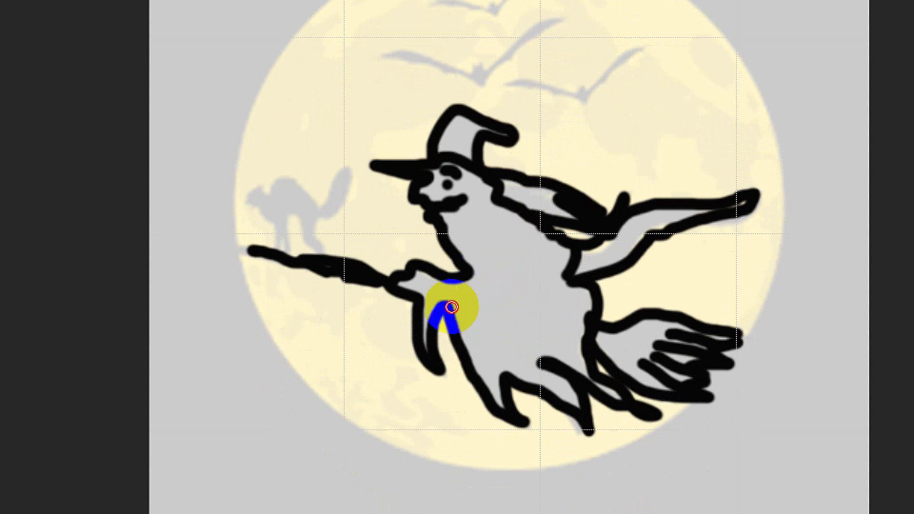
{"action": "mouse_move", "coordinate": [469, 281]}
{"action": "left_mouse_down"}
{"action": "mouse_move", "coordinate": [517, 390]}
{"action": "mouse_move", "coordinate": [482, 284]}
{"action": "mouse_move", "coordinate": [563, 362]}
{"action": "left_mouse_up"}
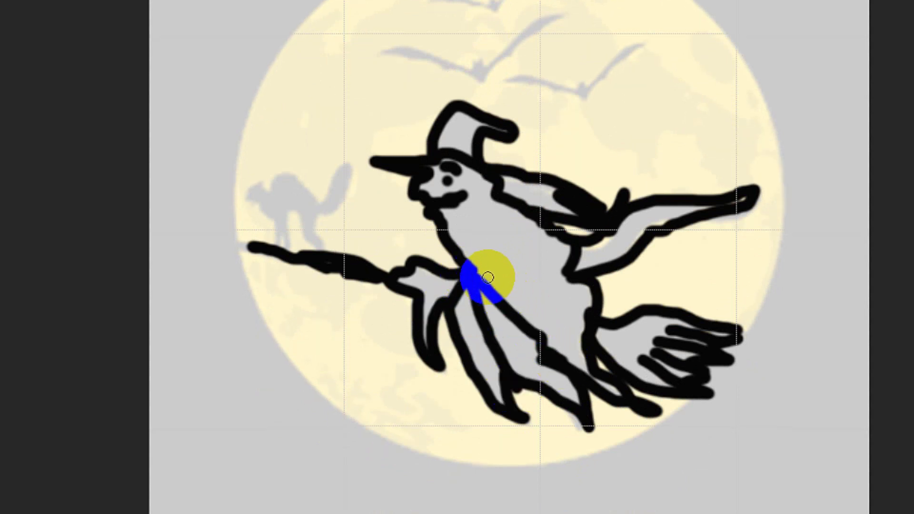
{"action": "left_click_drag", "start_coordinate": [490, 272], "coordinate": [612, 316]}
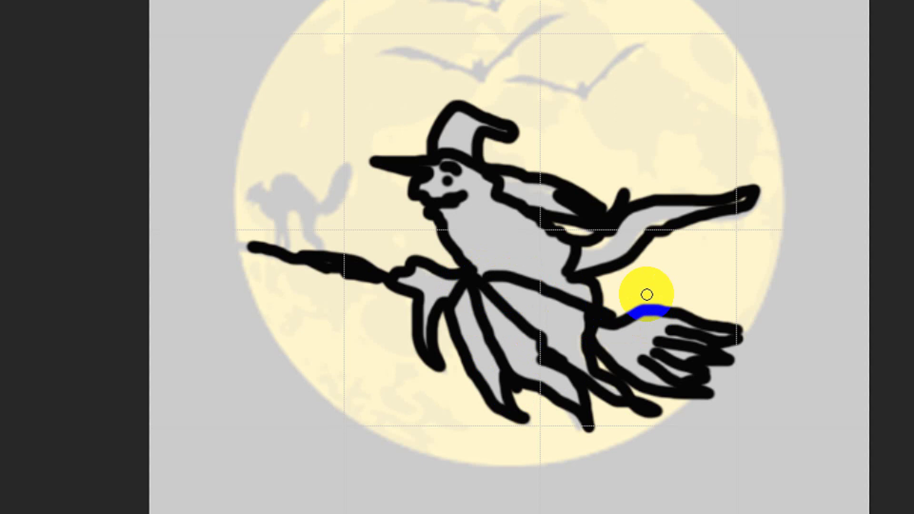
{"action": "key", "text": "ctrl+z"}
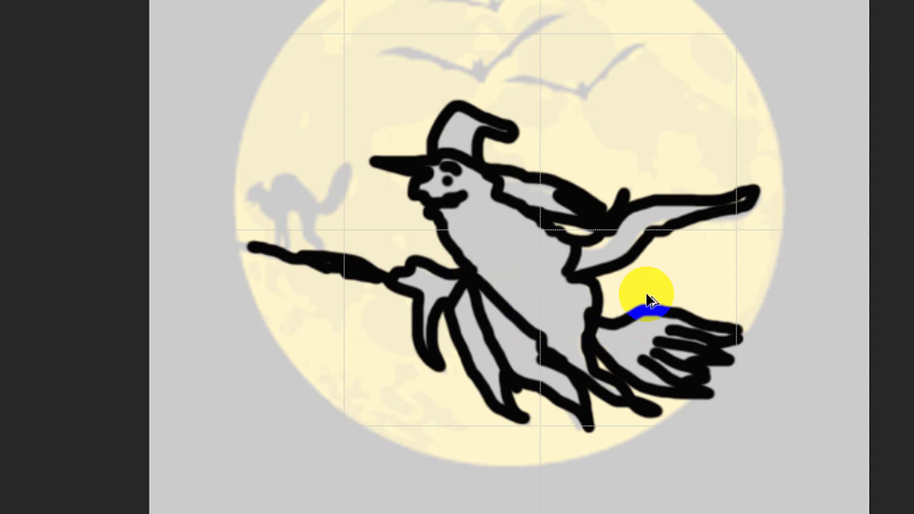
{"action": "key", "text": "ctrl+z"}
{"action": "key", "text": "ctrl+z"}
{"action": "key", "text": "alt+z"}
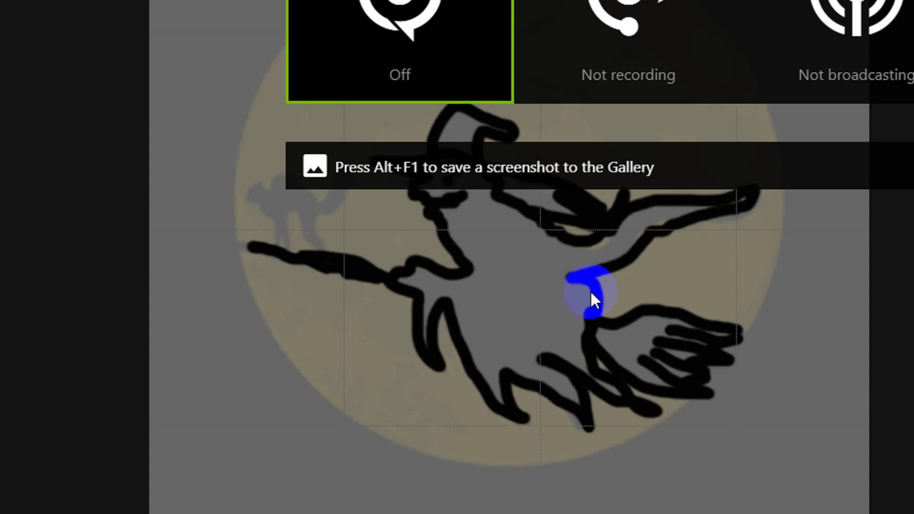
{"action": "key", "text": "alt+z"}
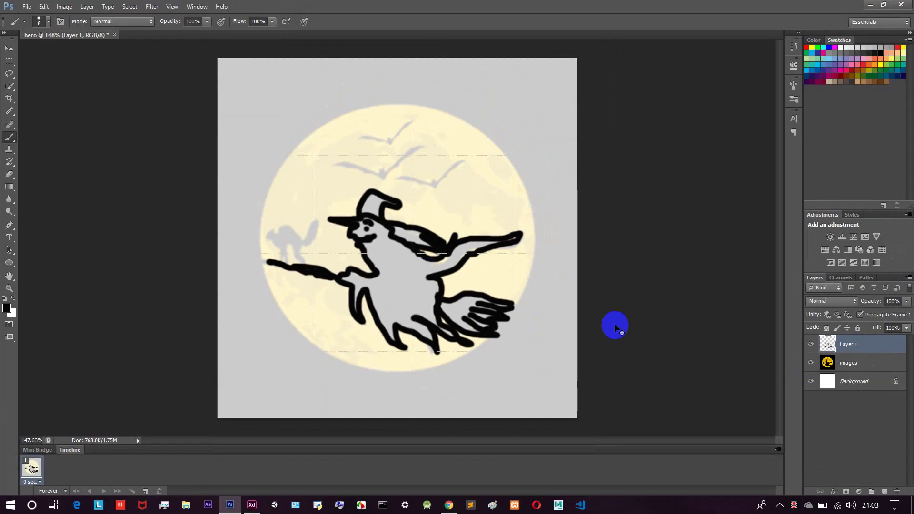
- Create a new layer named color above Layer 1 and select it
{"action": "key", "text": "ctrl+shift+n"}
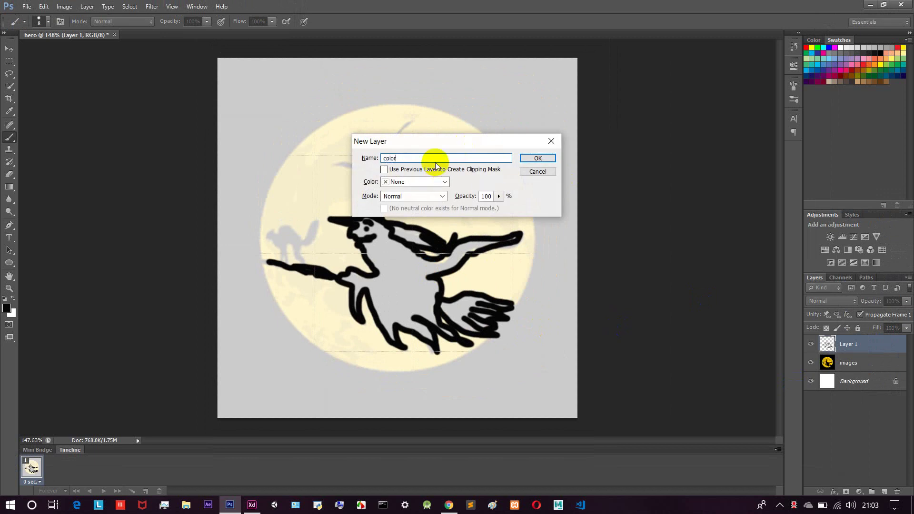
{"action": "key", "text": "Return"}
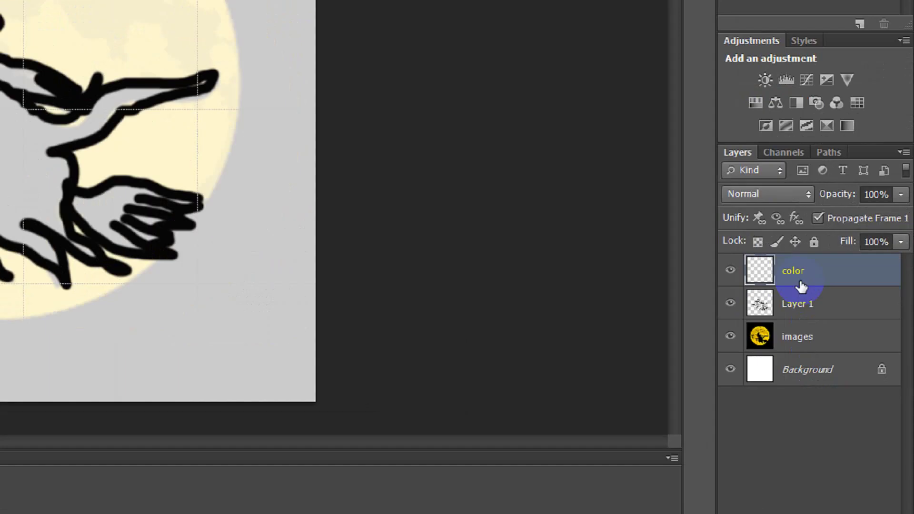
{"action": "left_click", "coordinate": [832, 343]}
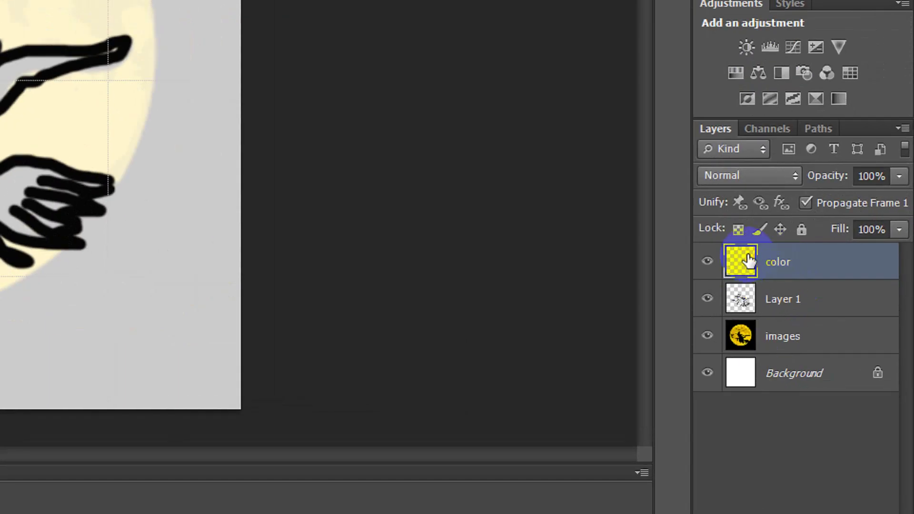
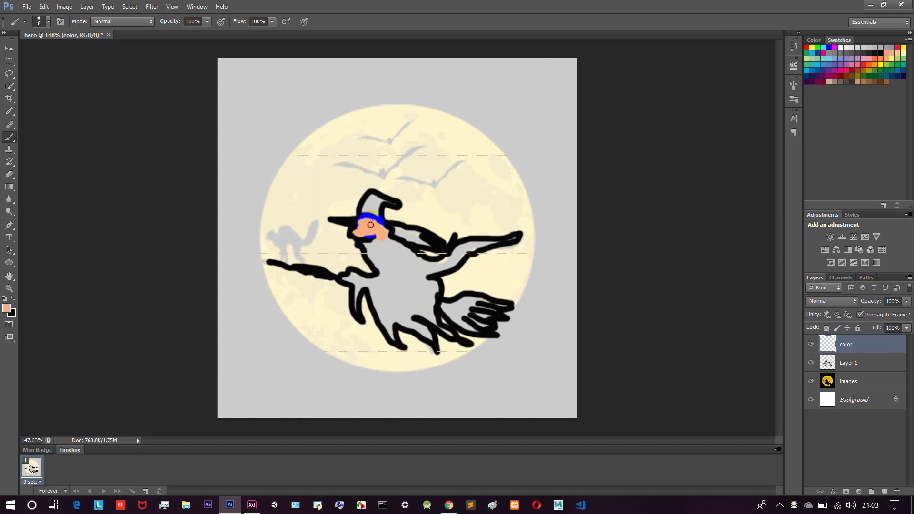
- Paint the witch's face and neck peach on the color layer, and set the brush opacity to 50%
{"action": "mouse_move", "coordinate": [388, 234]}
{"action": "left_mouse_down"}
{"action": "mouse_move", "coordinate": [369, 242]}
{"action": "mouse_move", "coordinate": [391, 241]}
{"action": "mouse_move", "coordinate": [377, 254]}
{"action": "mouse_move", "coordinate": [398, 241]}
{"action": "mouse_move", "coordinate": [390, 255]}
{"action": "left_mouse_up"}
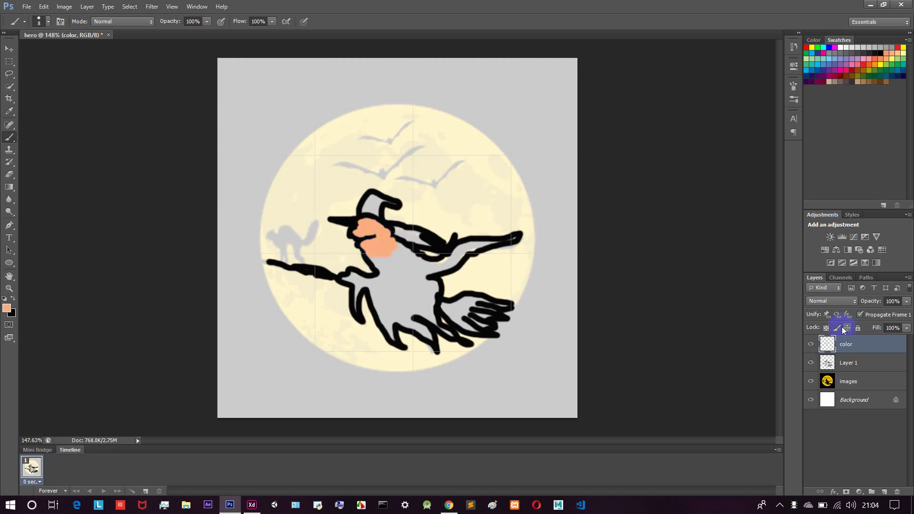
{"action": "left_click", "coordinate": [843, 352]}
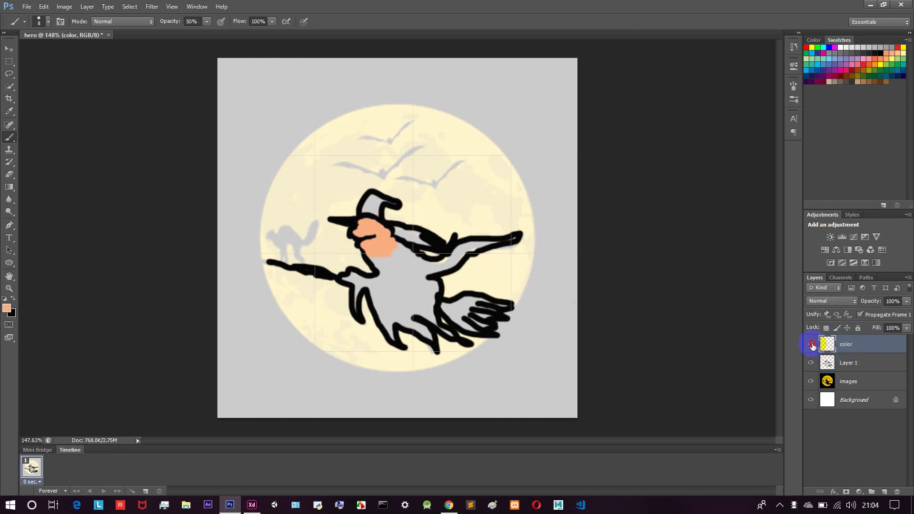
- Toggle the visibility of the color layer and Layer 1 to check what each one contains
{"action": "left_click", "coordinate": [811, 344]}
{"action": "left_click", "coordinate": [812, 345]}
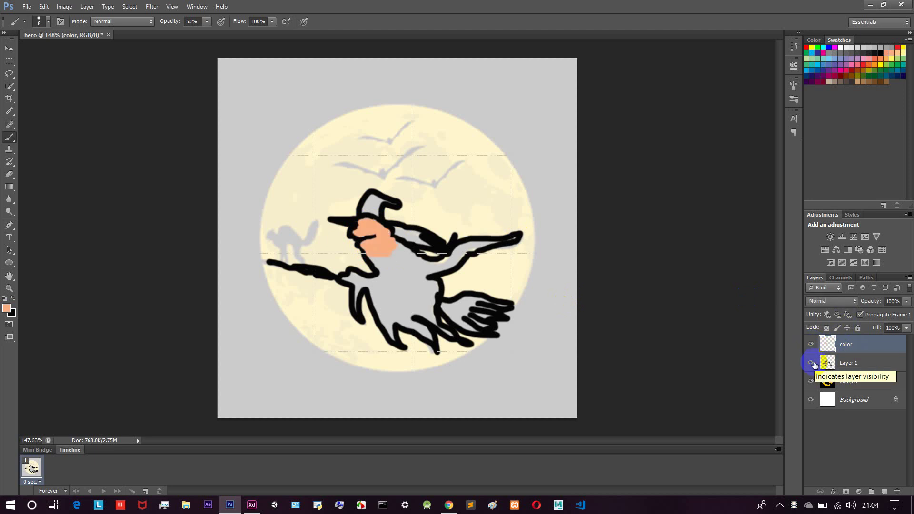
{"action": "left_click", "coordinate": [812, 363]}
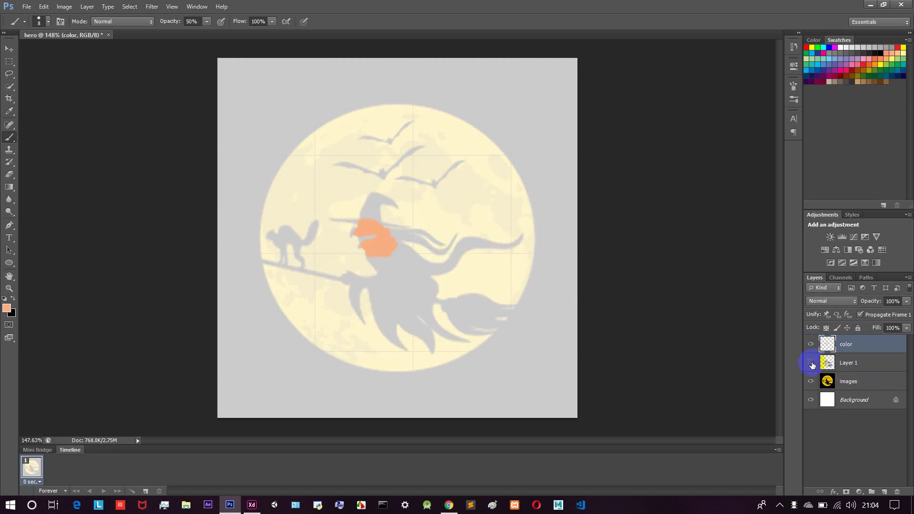
{"action": "left_click", "coordinate": [811, 363]}
- Try placing Layer 1 above the color layer, and return the color layer to the top
{"action": "left_click_drag", "start_coordinate": [829, 364], "coordinate": [829, 339]}
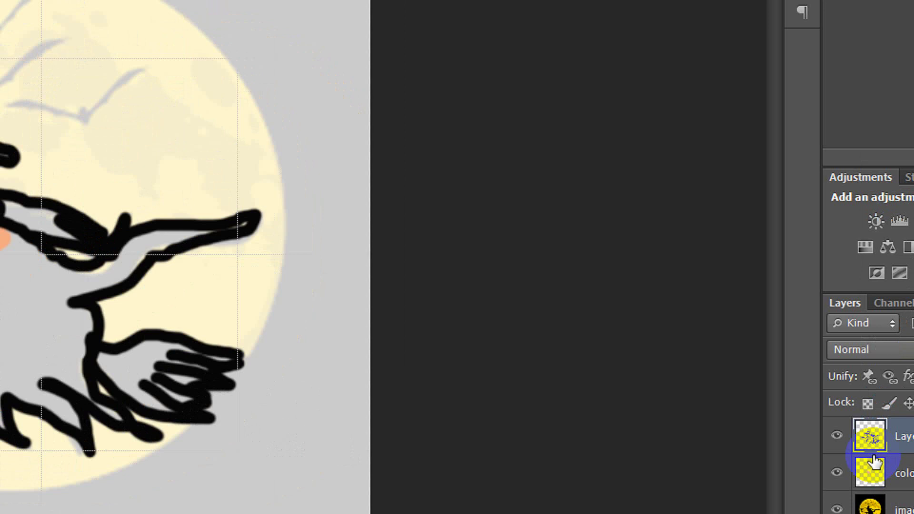
{"action": "left_click", "coordinate": [913, 513]}
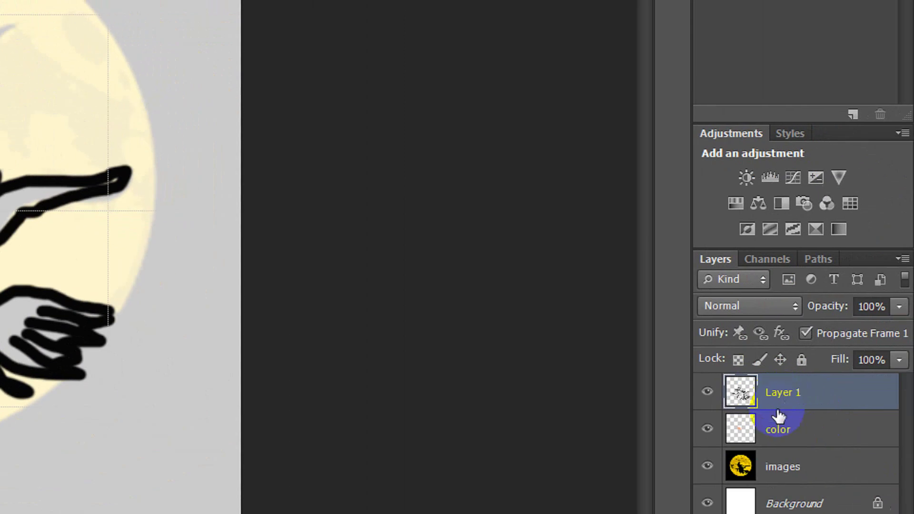
{"action": "left_click", "coordinate": [764, 429]}
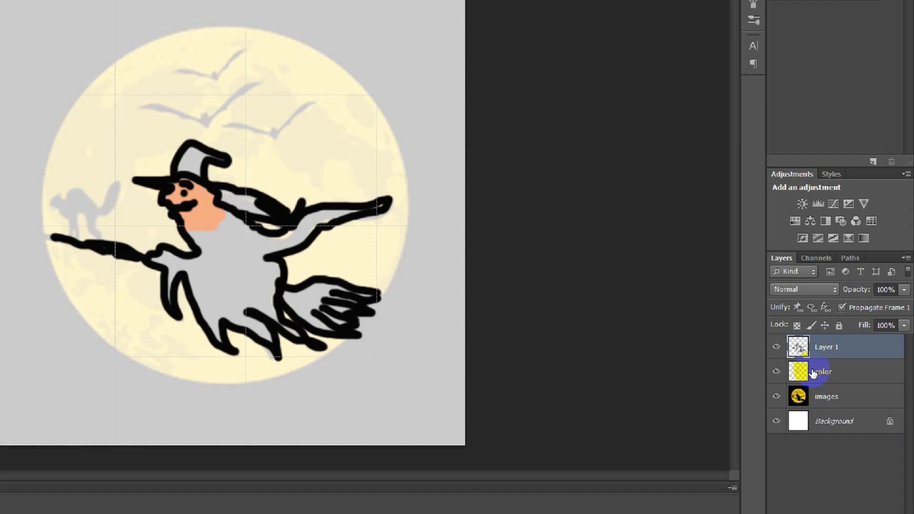
{"action": "left_click", "coordinate": [811, 325]}
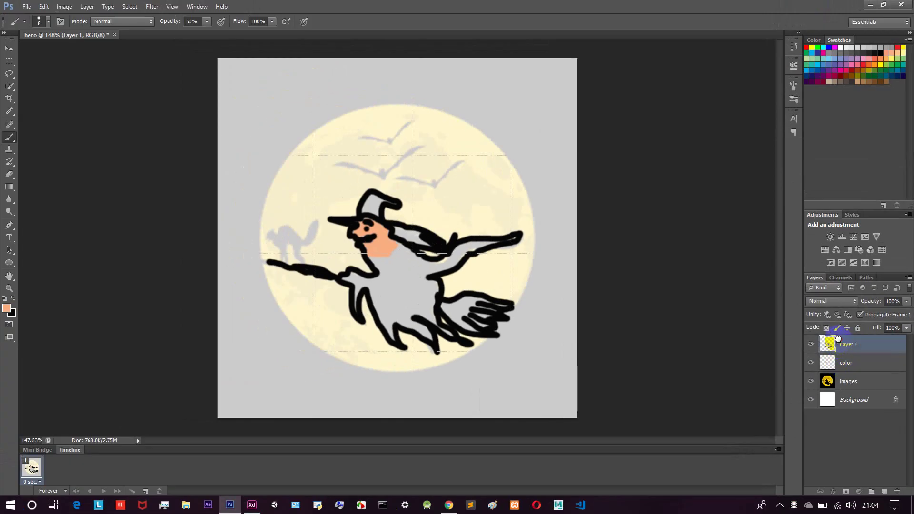
{"action": "left_click_drag", "start_coordinate": [838, 339], "coordinate": [839, 337]}
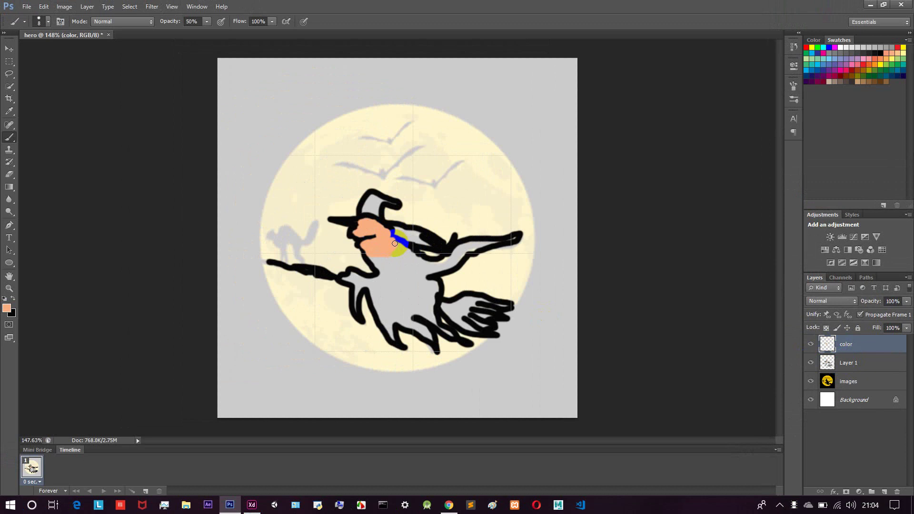
- Extend the peach shading down the witch's neck at 50% opacity on the color layer, and move Layer 1 above color
{"action": "mouse_move", "coordinate": [394, 243]}
{"action": "left_mouse_down"}
{"action": "mouse_move", "coordinate": [369, 254]}
{"action": "mouse_move", "coordinate": [384, 269]}
{"action": "mouse_move", "coordinate": [398, 250]}
{"action": "left_mouse_up"}
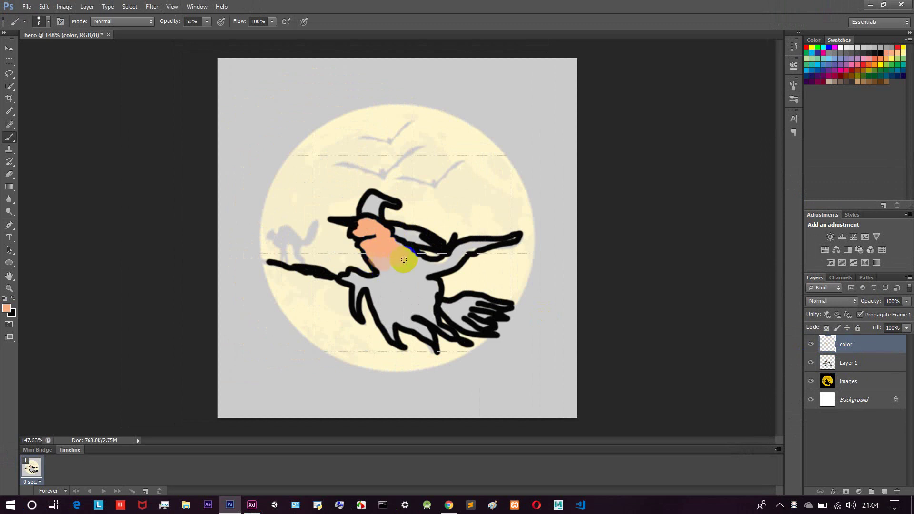
{"action": "left_click", "coordinate": [826, 328]}
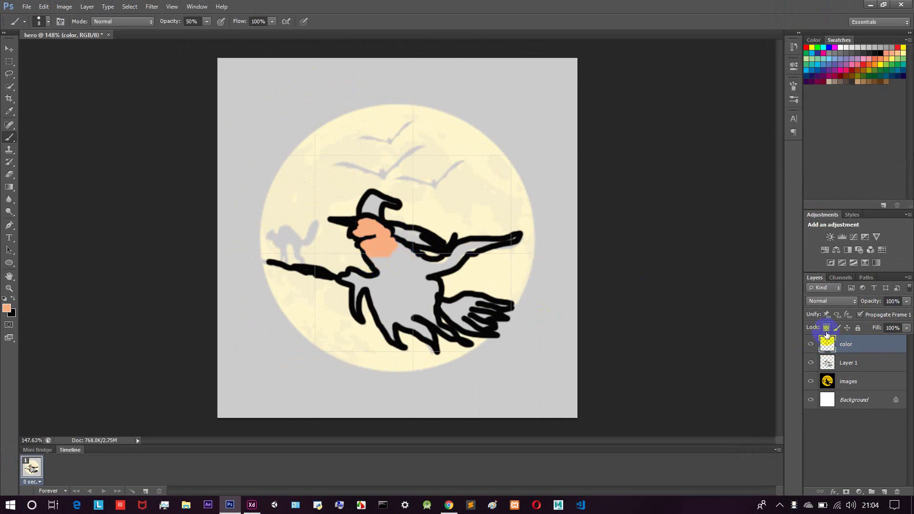
{"action": "mouse_move", "coordinate": [366, 254]}
{"action": "left_mouse_down"}
{"action": "mouse_move", "coordinate": [384, 268]}
{"action": "mouse_move", "coordinate": [411, 257]}
{"action": "mouse_move", "coordinate": [404, 250]}
{"action": "mouse_move", "coordinate": [379, 262]}
{"action": "left_mouse_up"}
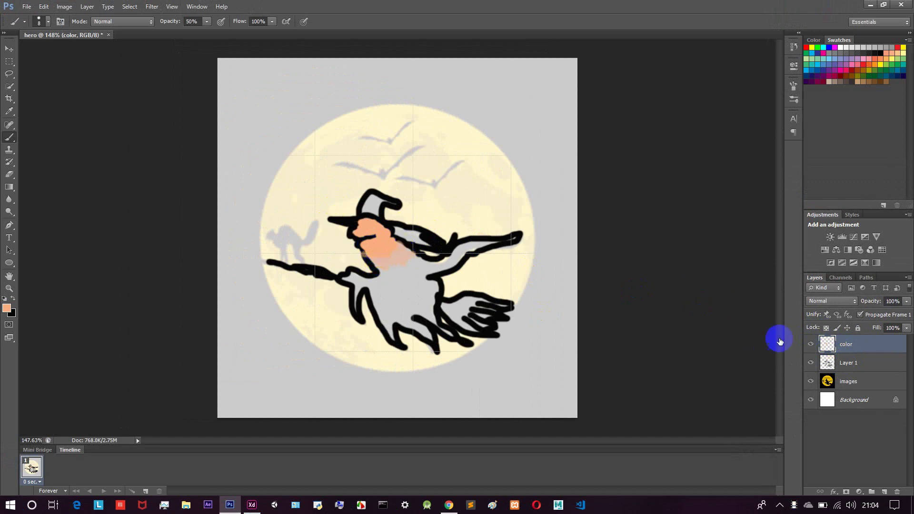
{"action": "left_click_drag", "start_coordinate": [852, 364], "coordinate": [851, 339]}
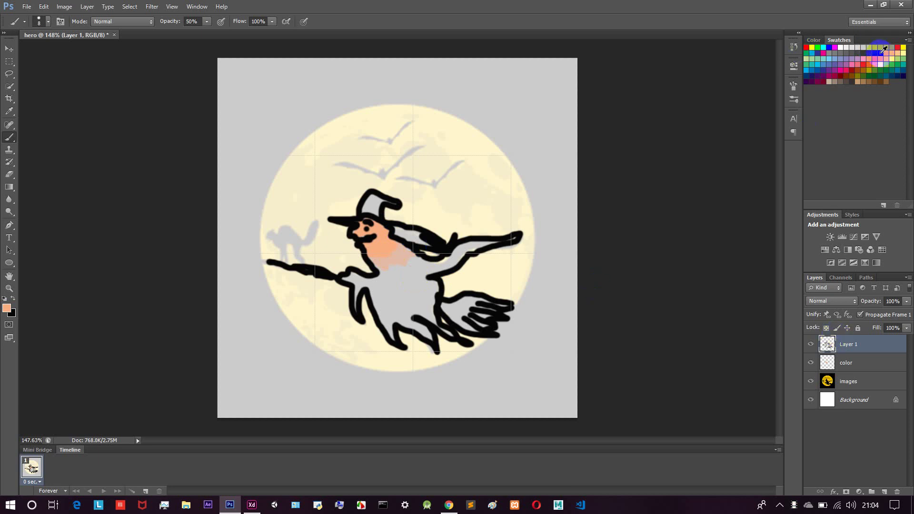
- Shade the witch's hat and hair with black at 50% opacity on Layer 1
{"action": "left_click", "coordinate": [12, 298]}
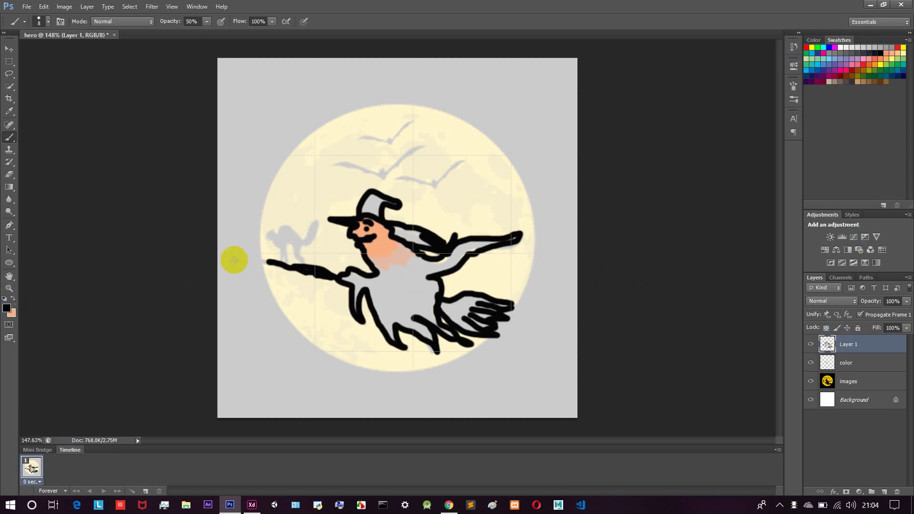
{"action": "mouse_move", "coordinate": [383, 212]}
{"action": "left_mouse_down"}
{"action": "mouse_move", "coordinate": [374, 192]}
{"action": "mouse_move", "coordinate": [377, 215]}
{"action": "mouse_move", "coordinate": [366, 213]}
{"action": "mouse_move", "coordinate": [381, 212]}
{"action": "mouse_move", "coordinate": [382, 200]}
{"action": "mouse_move", "coordinate": [387, 224]}
{"action": "mouse_move", "coordinate": [417, 232]}
{"action": "mouse_move", "coordinate": [394, 235]}
{"action": "mouse_move", "coordinate": [432, 245]}
{"action": "mouse_move", "coordinate": [406, 242]}
{"action": "mouse_move", "coordinate": [416, 256]}
{"action": "mouse_move", "coordinate": [411, 235]}
{"action": "mouse_move", "coordinate": [421, 234]}
{"action": "mouse_move", "coordinate": [425, 250]}
{"action": "mouse_move", "coordinate": [391, 227]}
{"action": "mouse_move", "coordinate": [411, 235]}
{"action": "left_mouse_up"}
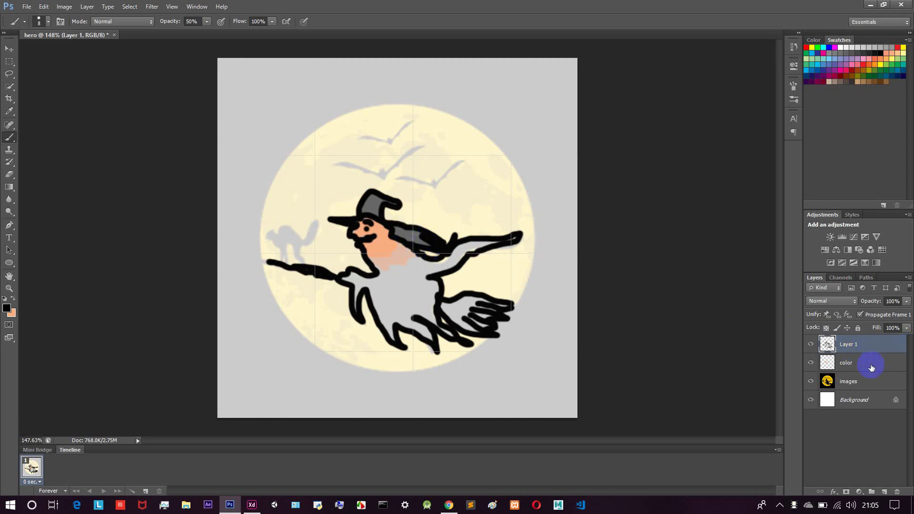
- Shade the broom's bristles brown at 50% opacity on the color layer, and undo the stray brown stroke on the robe
{"action": "left_click", "coordinate": [848, 365]}
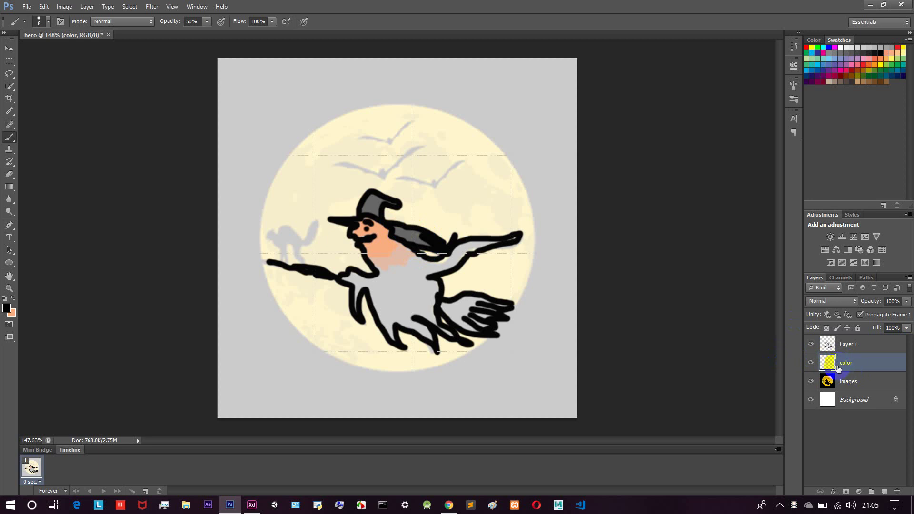
{"action": "left_click", "coordinate": [850, 348]}
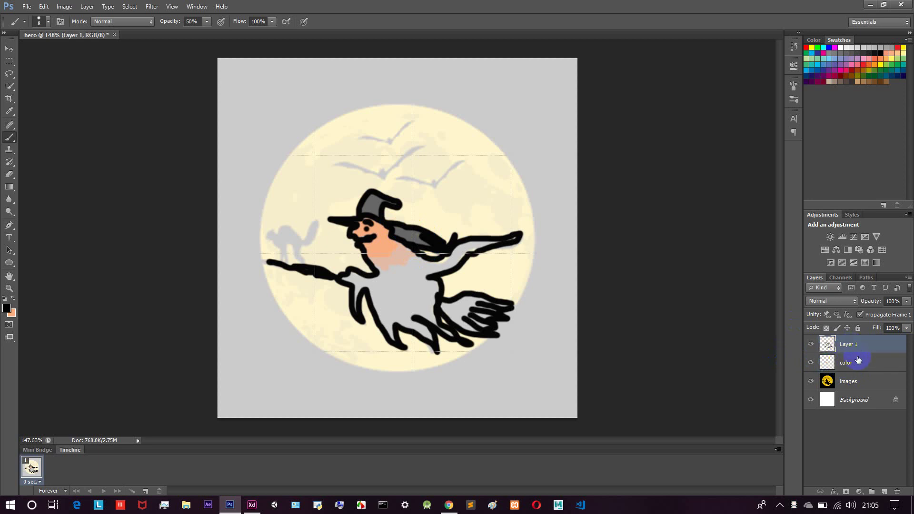
{"action": "left_click", "coordinate": [847, 365]}
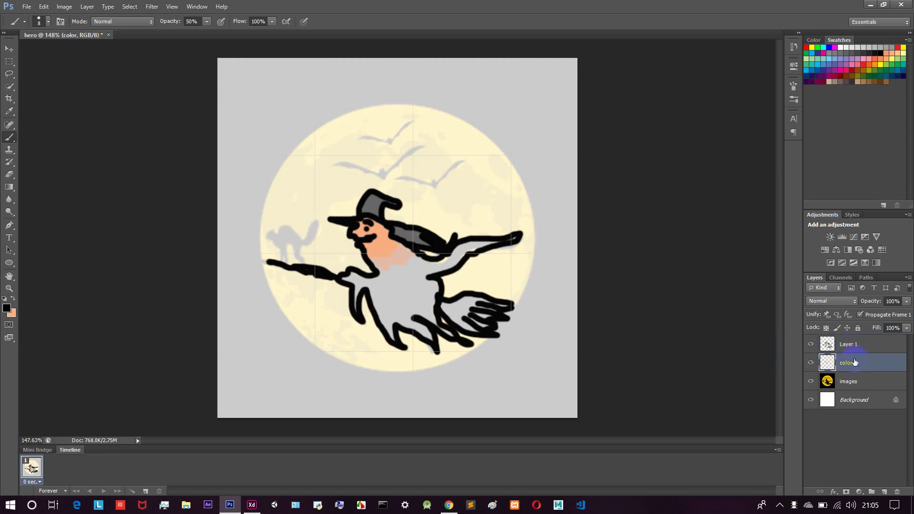
{"action": "left_click", "coordinate": [853, 344], "text": "shift"}
{"action": "left_click_drag", "start_coordinate": [853, 339], "coordinate": [847, 367]}
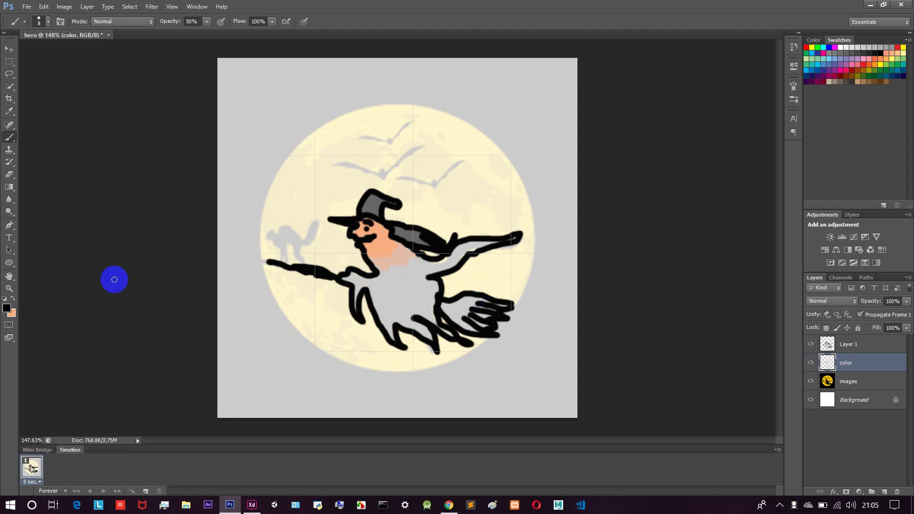
{"action": "left_click", "coordinate": [886, 81], "text": "ctrl"}
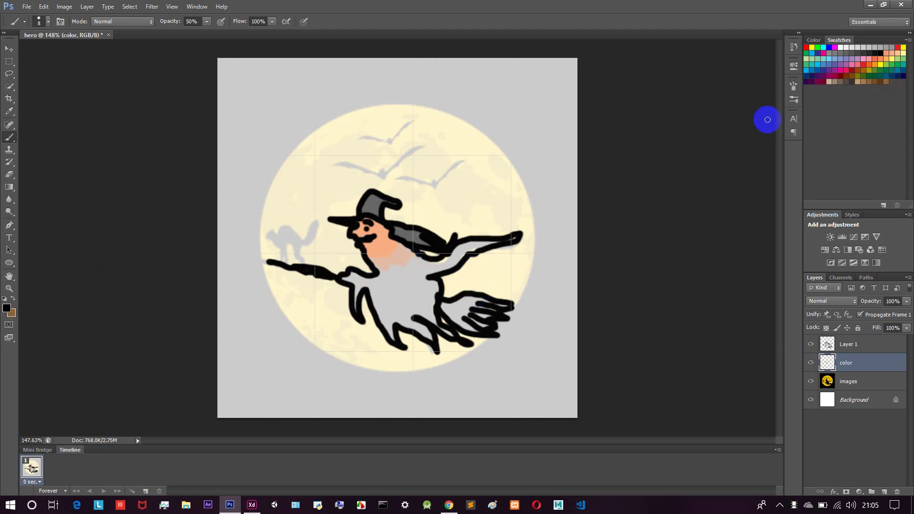
{"action": "mouse_move", "coordinate": [445, 303]}
{"action": "left_mouse_down"}
{"action": "mouse_move", "coordinate": [470, 327]}
{"action": "mouse_move", "coordinate": [485, 324]}
{"action": "mouse_move", "coordinate": [455, 308]}
{"action": "mouse_move", "coordinate": [489, 311]}
{"action": "mouse_move", "coordinate": [460, 297]}
{"action": "mouse_move", "coordinate": [505, 306]}
{"action": "mouse_move", "coordinate": [473, 321]}
{"action": "left_mouse_up"}
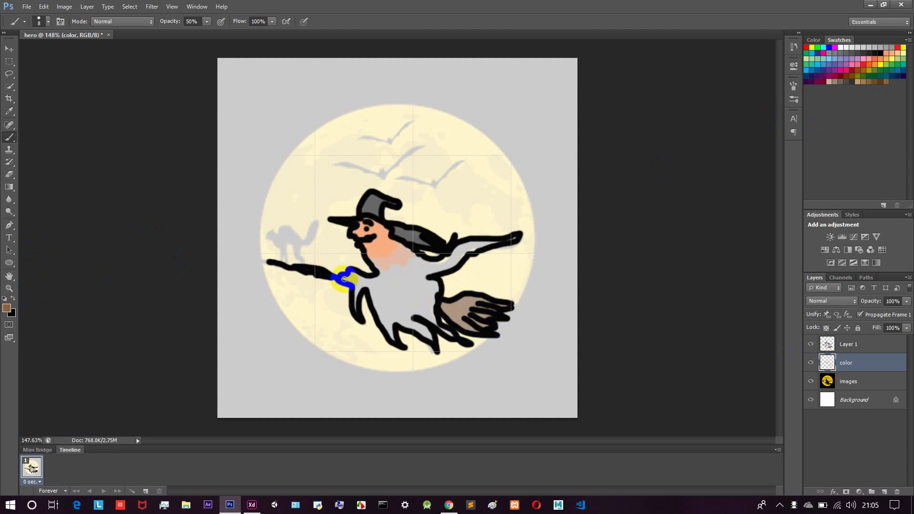
{"action": "left_click_drag", "start_coordinate": [390, 282], "coordinate": [392, 291]}
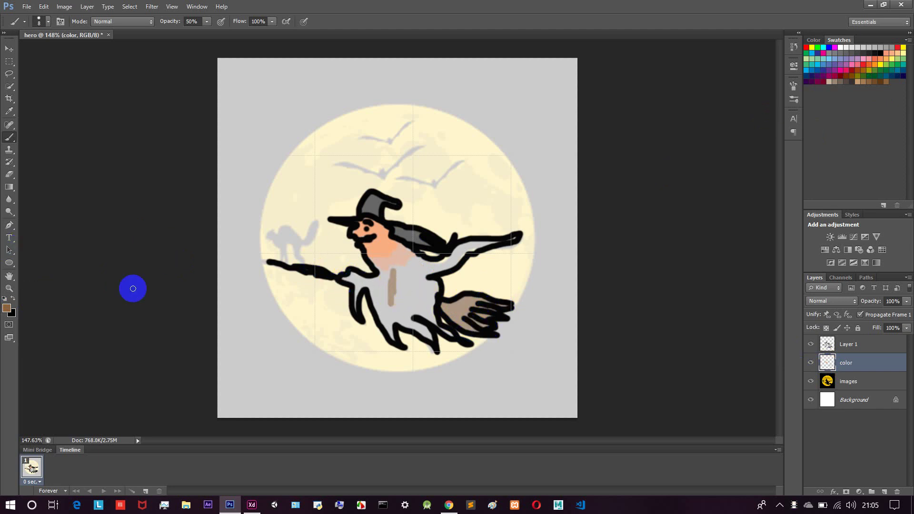
{"action": "key", "text": "ctrl+z"}
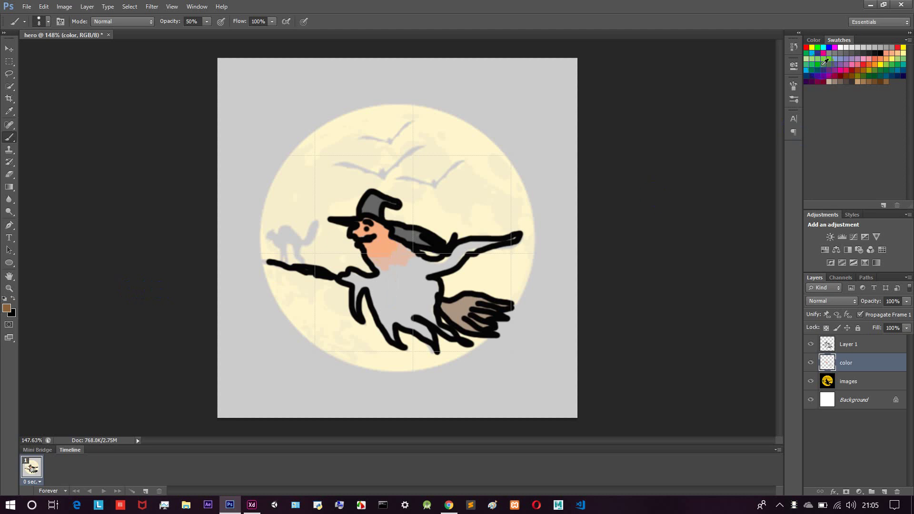
- Shade the witch's robe and sleeves blue at 50% opacity on the color layer
{"action": "left_click", "coordinate": [829, 48], "text": "ctrl"}
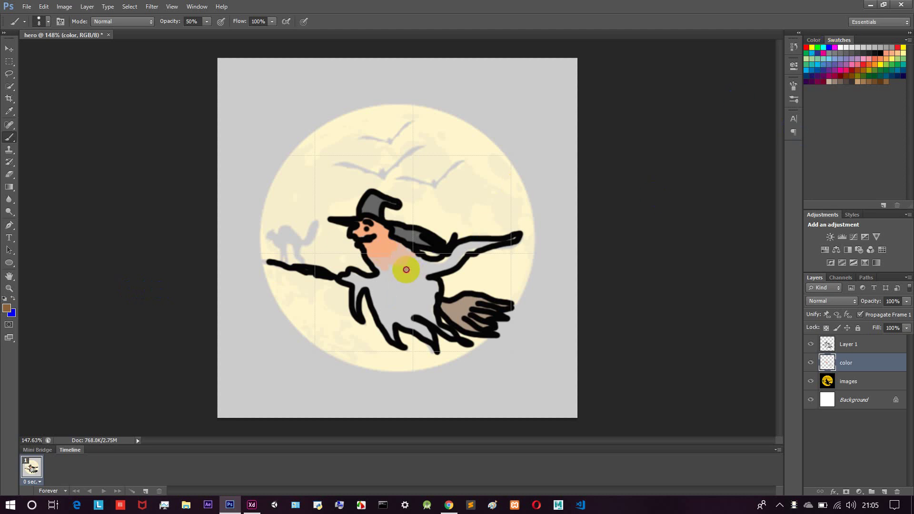
{"action": "left_click_drag", "start_coordinate": [406, 269], "coordinate": [412, 274]}
{"action": "left_click", "coordinate": [6, 290]}
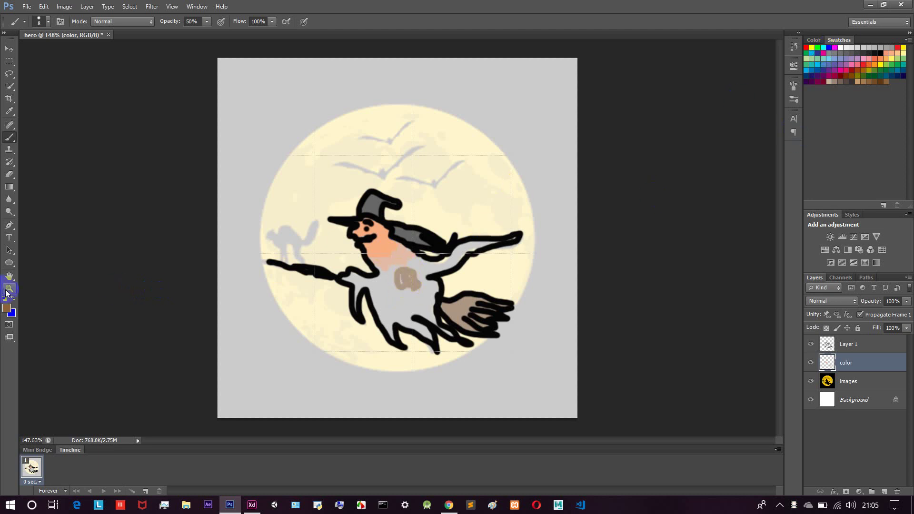
{"action": "left_click", "coordinate": [9, 290]}
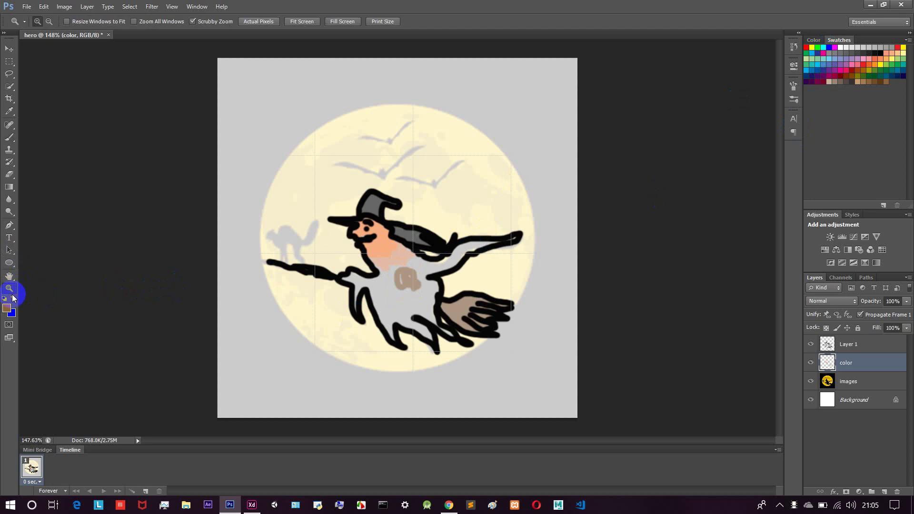
{"action": "left_click", "coordinate": [12, 299]}
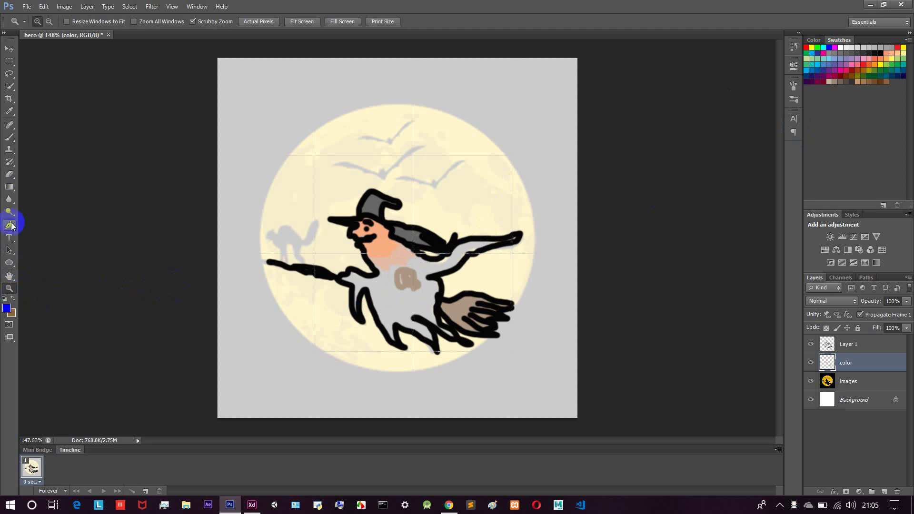
{"action": "left_click", "coordinate": [9, 137]}
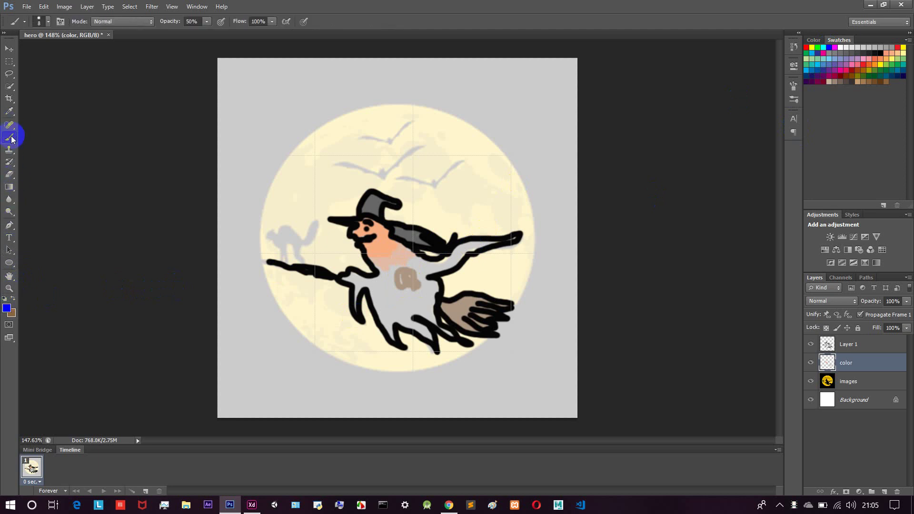
{"action": "mouse_move", "coordinate": [420, 281]}
{"action": "left_mouse_down"}
{"action": "mouse_move", "coordinate": [400, 282]}
{"action": "mouse_move", "coordinate": [413, 268]}
{"action": "mouse_move", "coordinate": [401, 270]}
{"action": "mouse_move", "coordinate": [426, 274]}
{"action": "mouse_move", "coordinate": [406, 284]}
{"action": "mouse_move", "coordinate": [415, 261]}
{"action": "mouse_move", "coordinate": [428, 264]}
{"action": "mouse_move", "coordinate": [411, 263]}
{"action": "mouse_move", "coordinate": [440, 265]}
{"action": "mouse_move", "coordinate": [485, 244]}
{"action": "mouse_move", "coordinate": [458, 247]}
{"action": "mouse_move", "coordinate": [474, 255]}
{"action": "mouse_move", "coordinate": [463, 263]}
{"action": "mouse_move", "coordinate": [343, 275]}
{"action": "mouse_move", "coordinate": [401, 279]}
{"action": "mouse_move", "coordinate": [375, 291]}
{"action": "mouse_move", "coordinate": [368, 282]}
{"action": "mouse_move", "coordinate": [396, 317]}
{"action": "left_mouse_up"}
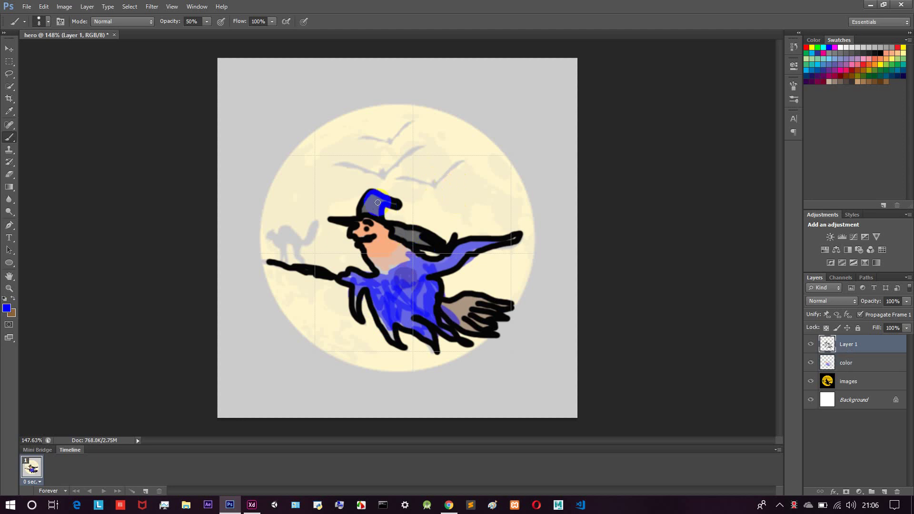
- Undo the blue strokes painted over the witch's hat on Layer 1
{"action": "key", "text": "ctrl+z"}
{"action": "key", "text": "ctrl+z"}
{"action": "key", "text": "ctrl+z"}
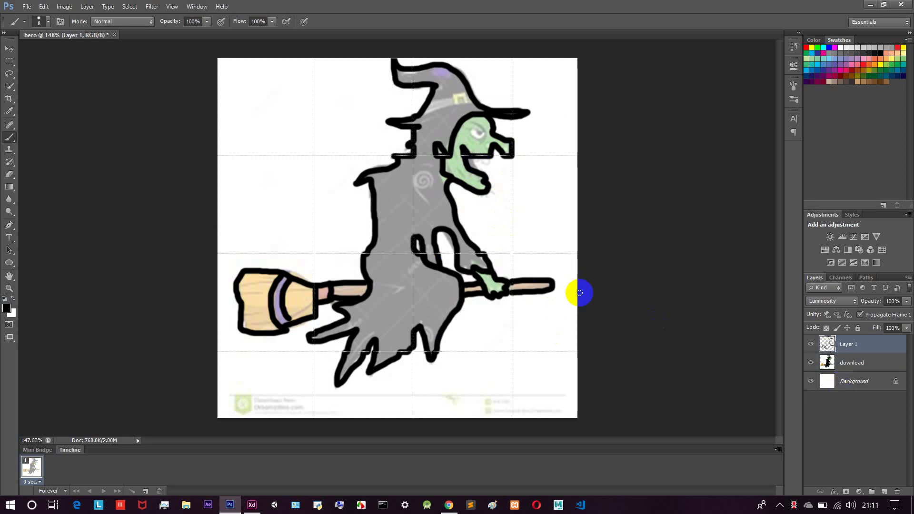
- Hide the download reference layer to inspect the new witch's outline on its own, and show the reference again
{"action": "left_click_drag", "start_coordinate": [480, 155], "coordinate": [493, 159]}
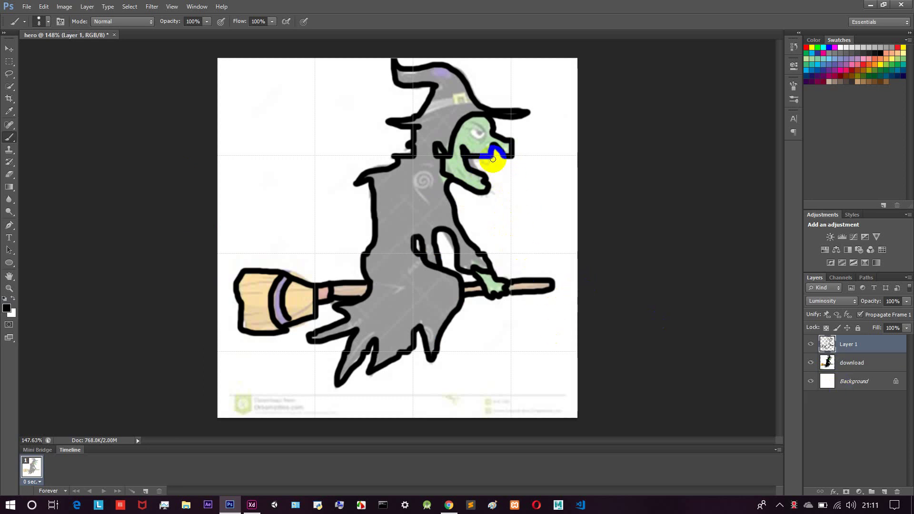
{"action": "left_click", "coordinate": [811, 363]}
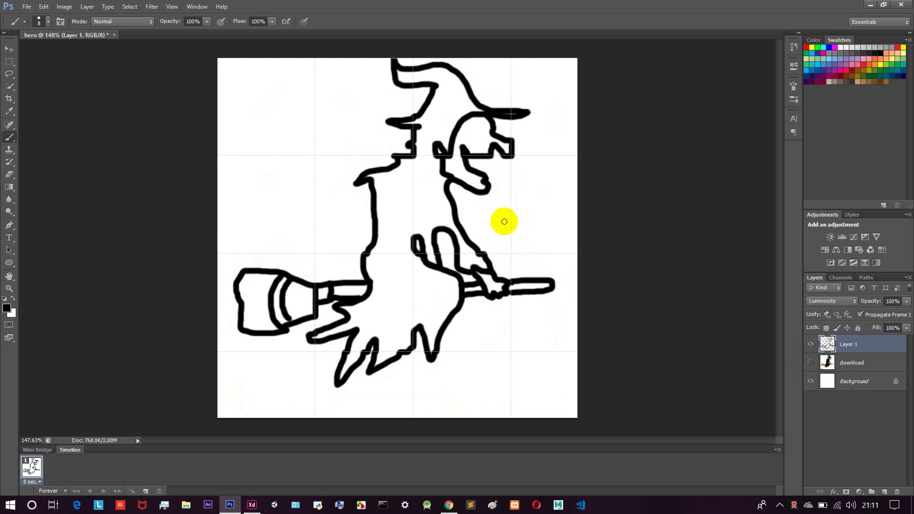
{"action": "left_click", "coordinate": [814, 362]}
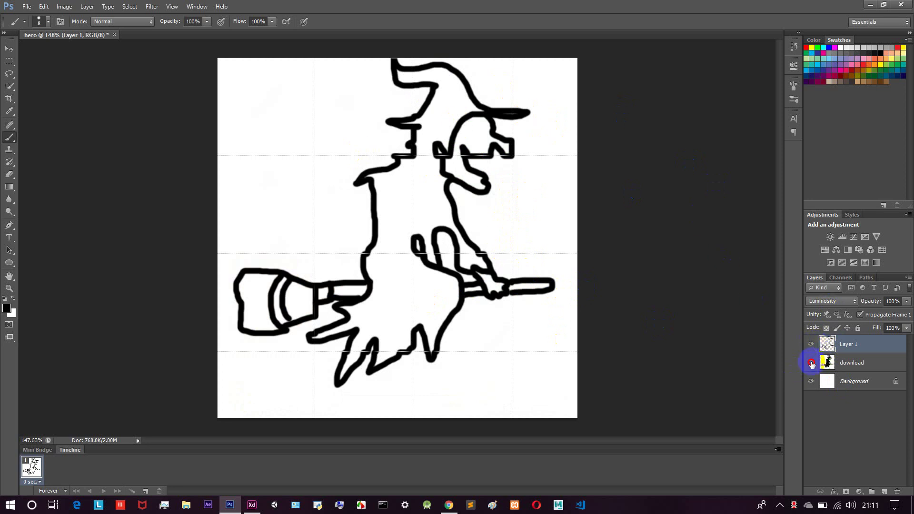
{"action": "left_click", "coordinate": [811, 363]}
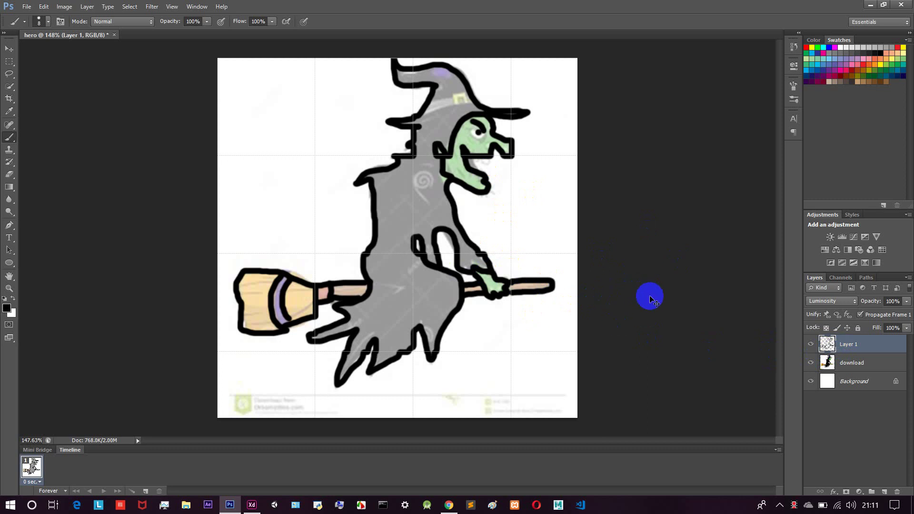
- Add a new layer named color and paint the witch's hat black on it
{"action": "key", "text": "ctrl+shift+n"}
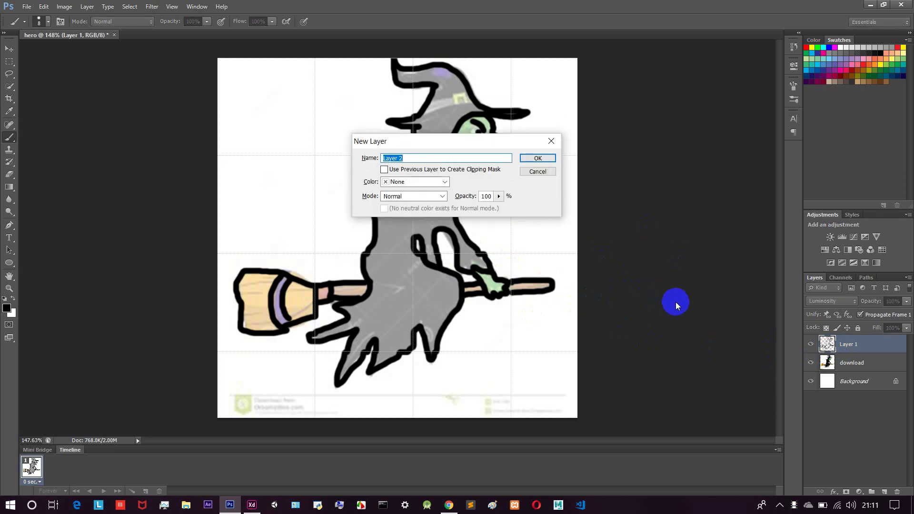
{"action": "type", "text": "color"}
{"action": "key", "text": "Return"}
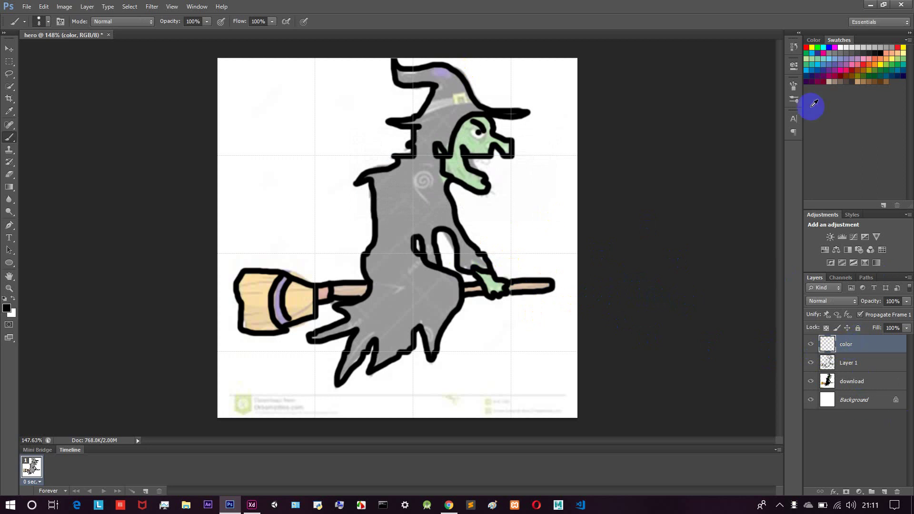
{"action": "left_click", "coordinate": [882, 53], "text": "ctrl"}
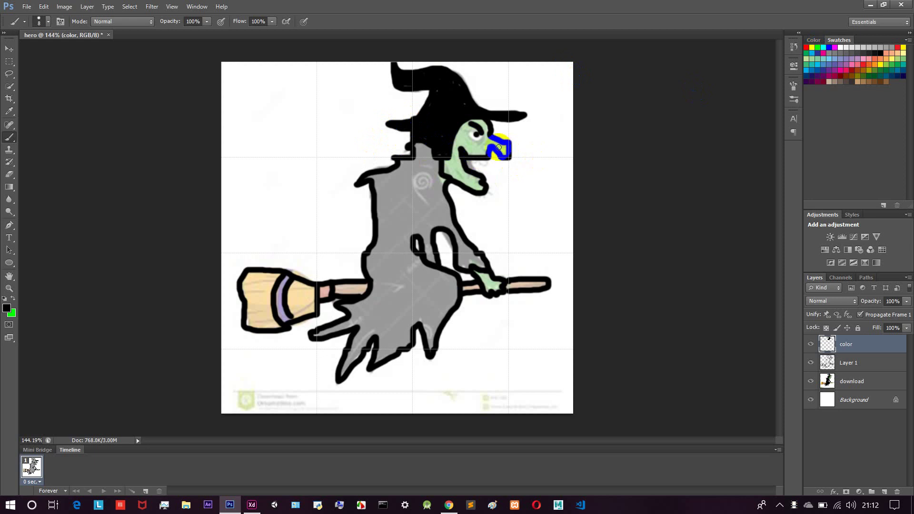
- Paint the witch's face, nose and jaw bright green on the color layer
{"action": "key", "text": "ctrl+z"}
{"action": "scroll", "coordinate": [500, 138], "scroll_direction": "up", "scroll_amount": 5}
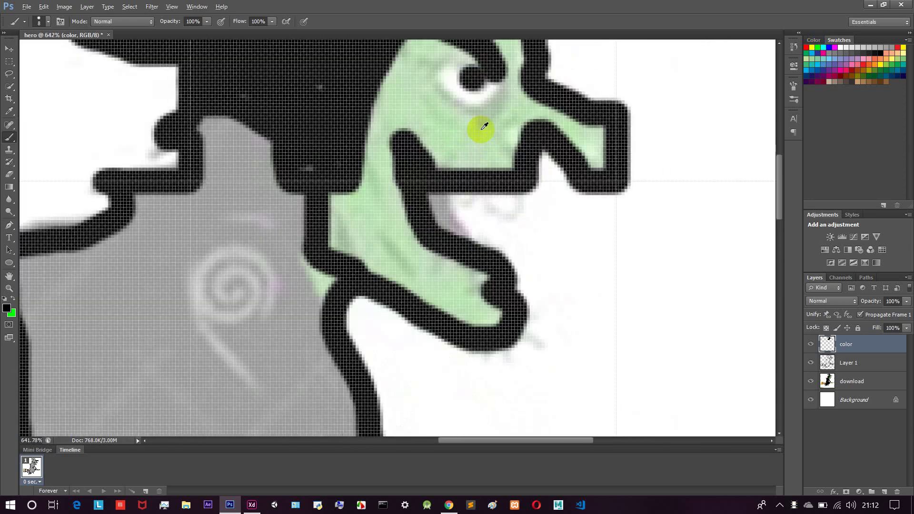
{"action": "left_click_drag", "start_coordinate": [461, 127], "coordinate": [477, 206]}
{"action": "left_click", "coordinate": [465, 202]}
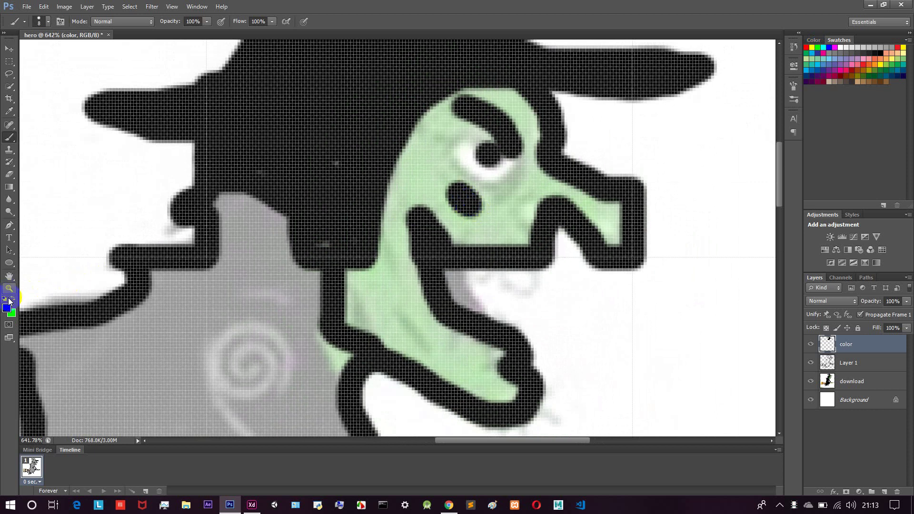
{"action": "mouse_move", "coordinate": [466, 209]}
{"action": "left_mouse_down"}
{"action": "mouse_move", "coordinate": [466, 188]}
{"action": "mouse_move", "coordinate": [457, 189]}
{"action": "mouse_move", "coordinate": [463, 205]}
{"action": "mouse_move", "coordinate": [443, 199]}
{"action": "mouse_move", "coordinate": [456, 231]}
{"action": "mouse_move", "coordinate": [474, 234]}
{"action": "mouse_move", "coordinate": [459, 232]}
{"action": "mouse_move", "coordinate": [523, 234]}
{"action": "mouse_move", "coordinate": [506, 222]}
{"action": "mouse_move", "coordinate": [523, 198]}
{"action": "mouse_move", "coordinate": [528, 209]}
{"action": "mouse_move", "coordinate": [526, 186]}
{"action": "mouse_move", "coordinate": [538, 183]}
{"action": "mouse_move", "coordinate": [600, 209]}
{"action": "mouse_move", "coordinate": [611, 241]}
{"action": "mouse_move", "coordinate": [613, 223]}
{"action": "mouse_move", "coordinate": [520, 168]}
{"action": "mouse_move", "coordinate": [529, 150]}
{"action": "mouse_move", "coordinate": [507, 176]}
{"action": "mouse_move", "coordinate": [512, 139]}
{"action": "mouse_move", "coordinate": [483, 152]}
{"action": "mouse_move", "coordinate": [516, 145]}
{"action": "mouse_move", "coordinate": [524, 112]}
{"action": "mouse_move", "coordinate": [470, 97]}
{"action": "mouse_move", "coordinate": [505, 97]}
{"action": "mouse_move", "coordinate": [436, 115]}
{"action": "mouse_move", "coordinate": [450, 133]}
{"action": "mouse_move", "coordinate": [483, 128]}
{"action": "mouse_move", "coordinate": [475, 165]}
{"action": "mouse_move", "coordinate": [422, 149]}
{"action": "mouse_move", "coordinate": [414, 169]}
{"action": "mouse_move", "coordinate": [444, 165]}
{"action": "mouse_move", "coordinate": [431, 179]}
{"action": "mouse_move", "coordinate": [434, 197]}
{"action": "mouse_move", "coordinate": [404, 181]}
{"action": "mouse_move", "coordinate": [396, 253]}
{"action": "mouse_move", "coordinate": [374, 287]}
{"action": "mouse_move", "coordinate": [384, 277]}
{"action": "mouse_move", "coordinate": [362, 275]}
{"action": "mouse_move", "coordinate": [351, 301]}
{"action": "mouse_move", "coordinate": [382, 329]}
{"action": "mouse_move", "coordinate": [372, 320]}
{"action": "mouse_move", "coordinate": [399, 316]}
{"action": "mouse_move", "coordinate": [414, 275]}
{"action": "mouse_move", "coordinate": [437, 324]}
{"action": "mouse_move", "coordinate": [462, 342]}
{"action": "mouse_move", "coordinate": [432, 322]}
{"action": "mouse_move", "coordinate": [502, 383]}
{"action": "mouse_move", "coordinate": [404, 339]}
{"action": "mouse_move", "coordinate": [453, 355]}
{"action": "mouse_move", "coordinate": [461, 377]}
{"action": "mouse_move", "coordinate": [490, 380]}
{"action": "left_mouse_up"}
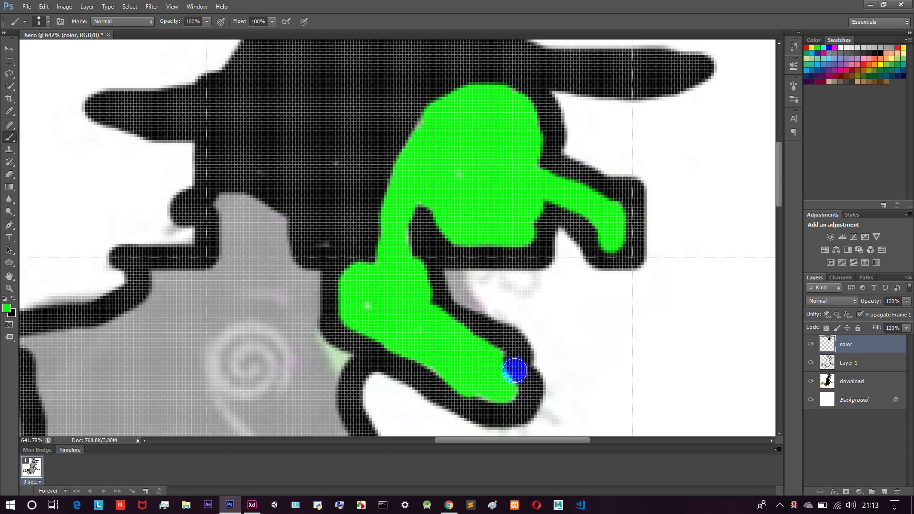
- Move Layer 1 above the color layer to check the outline over the green face, and return it beneath
{"action": "left_click", "coordinate": [857, 365]}
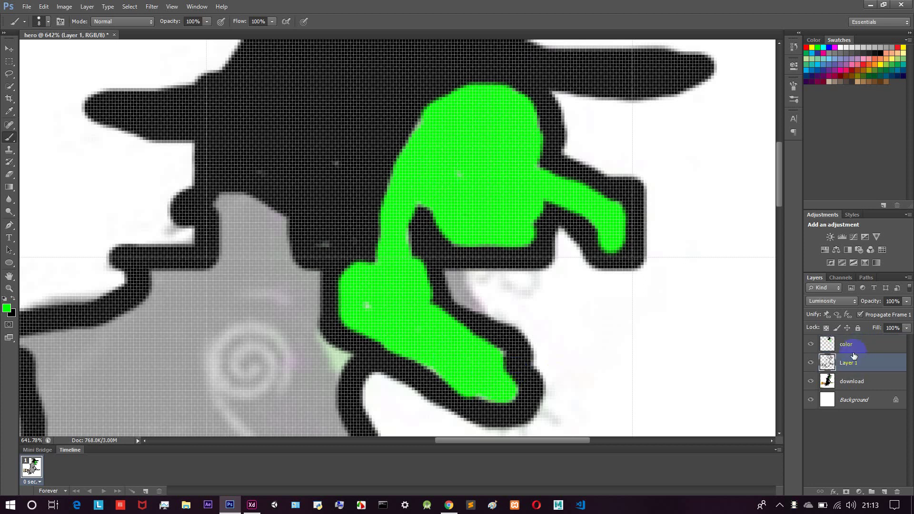
{"action": "left_click_drag", "start_coordinate": [854, 356], "coordinate": [842, 344]}
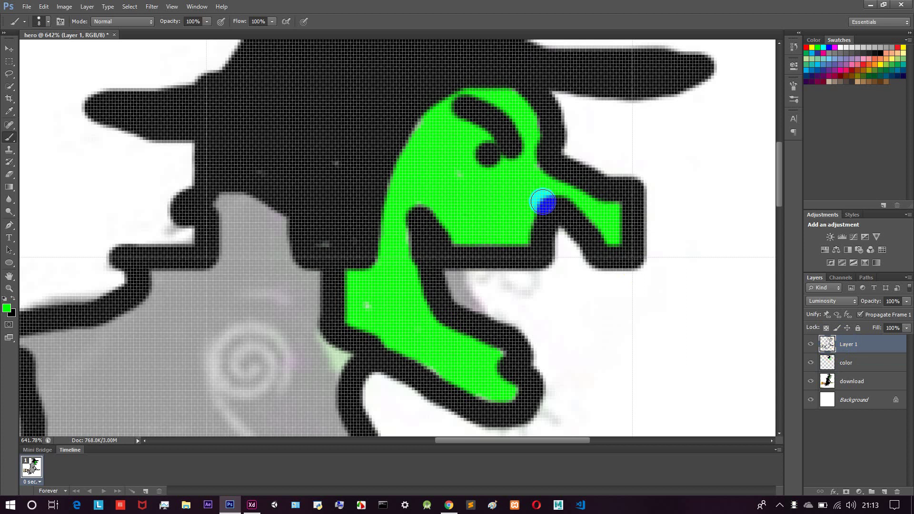
{"action": "left_click", "coordinate": [472, 157]}
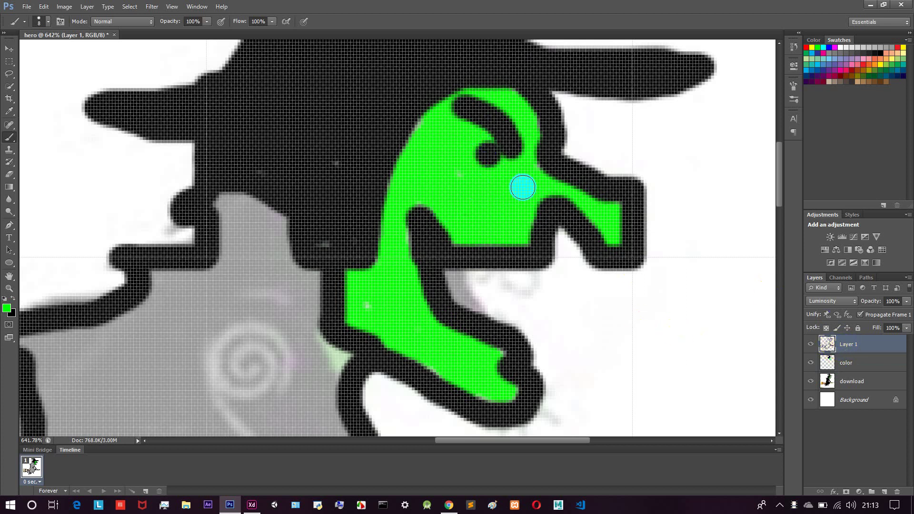
{"action": "left_click_drag", "start_coordinate": [828, 342], "coordinate": [828, 373]}
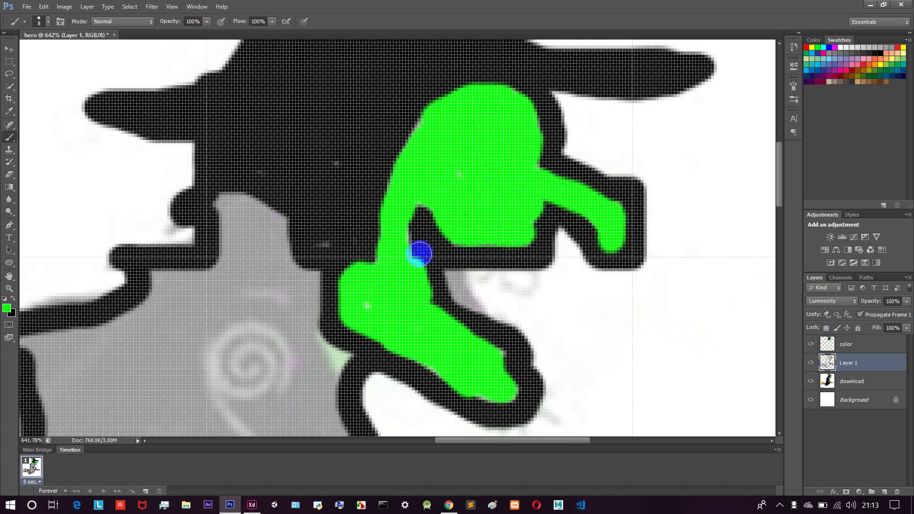
- Paint the broom's bristles and handle brown, and reset the foreground and background colors to black and white
{"action": "scroll", "coordinate": [419, 250], "scroll_direction": "down", "scroll_amount": 3}
{"action": "scroll", "coordinate": [423, 251], "scroll_direction": "down", "scroll_amount": 4}
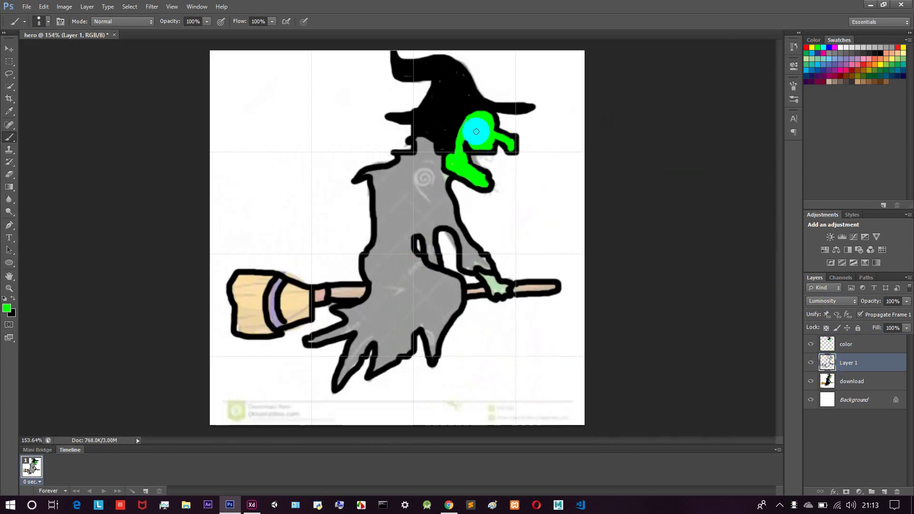
{"action": "left_click_drag", "start_coordinate": [476, 131], "coordinate": [429, 162]}
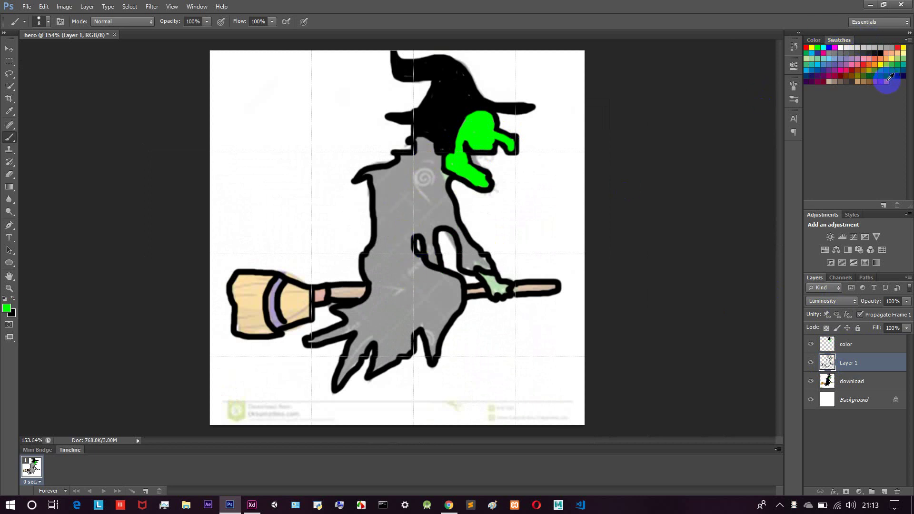
{"action": "scroll", "coordinate": [247, 295], "scroll_direction": "up", "scroll_amount": 5}
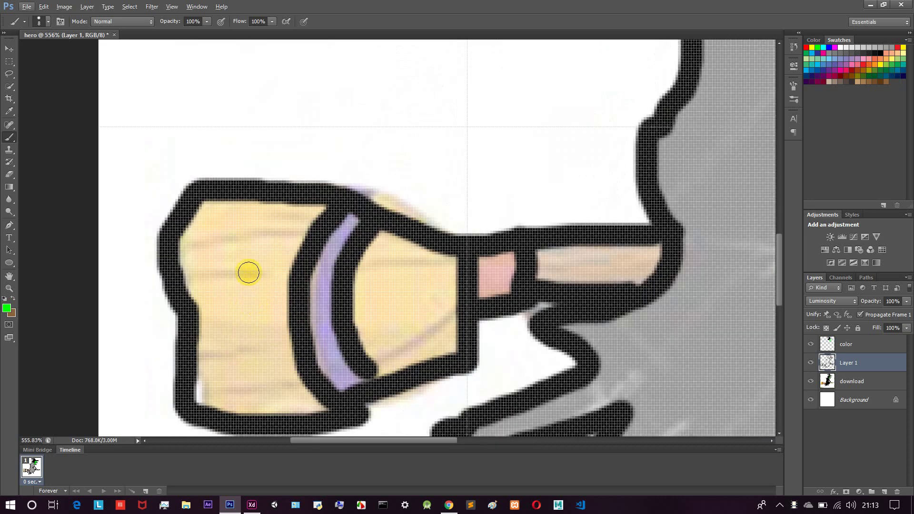
{"action": "mouse_move", "coordinate": [248, 266]}
{"action": "left_mouse_down"}
{"action": "mouse_move", "coordinate": [247, 294]}
{"action": "mouse_move", "coordinate": [246, 239]}
{"action": "mouse_move", "coordinate": [238, 230]}
{"action": "mouse_move", "coordinate": [224, 245]}
{"action": "mouse_move", "coordinate": [217, 219]}
{"action": "mouse_move", "coordinate": [189, 262]}
{"action": "mouse_move", "coordinate": [211, 271]}
{"action": "mouse_move", "coordinate": [210, 290]}
{"action": "mouse_move", "coordinate": [189, 278]}
{"action": "mouse_move", "coordinate": [215, 302]}
{"action": "mouse_move", "coordinate": [229, 295]}
{"action": "mouse_move", "coordinate": [203, 380]}
{"action": "mouse_move", "coordinate": [251, 405]}
{"action": "mouse_move", "coordinate": [307, 402]}
{"action": "mouse_move", "coordinate": [290, 401]}
{"action": "mouse_move", "coordinate": [279, 343]}
{"action": "mouse_move", "coordinate": [320, 404]}
{"action": "mouse_move", "coordinate": [247, 352]}
{"action": "mouse_move", "coordinate": [239, 362]}
{"action": "mouse_move", "coordinate": [269, 338]}
{"action": "mouse_move", "coordinate": [277, 351]}
{"action": "mouse_move", "coordinate": [222, 352]}
{"action": "left_mouse_up"}
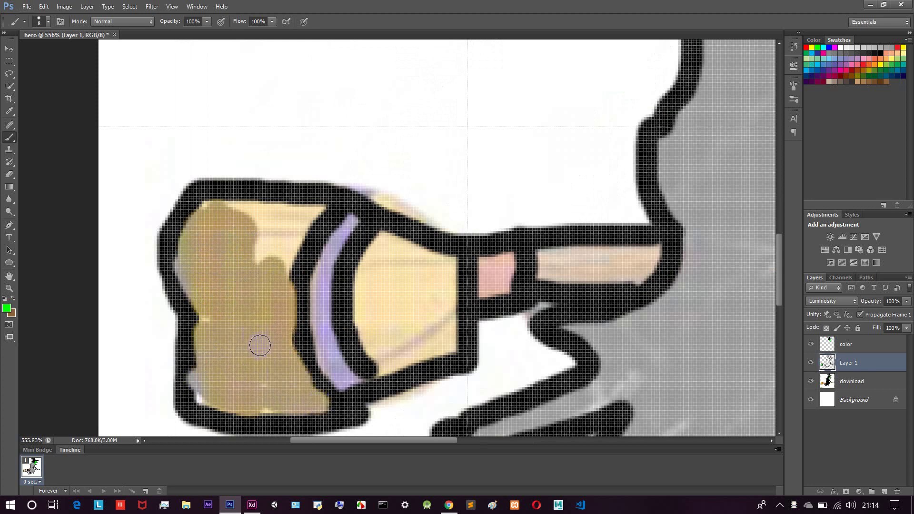
{"action": "key", "text": "ctrl+0"}
{"action": "key", "text": "d"}
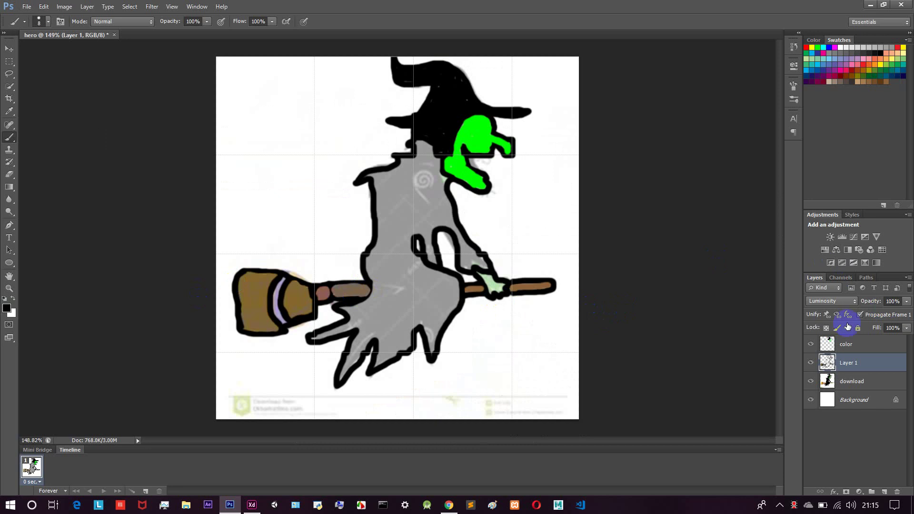
- Isolate the color layer and Layer 1 one after the other to check which strokes each holds
{"action": "left_click", "coordinate": [809, 363]}
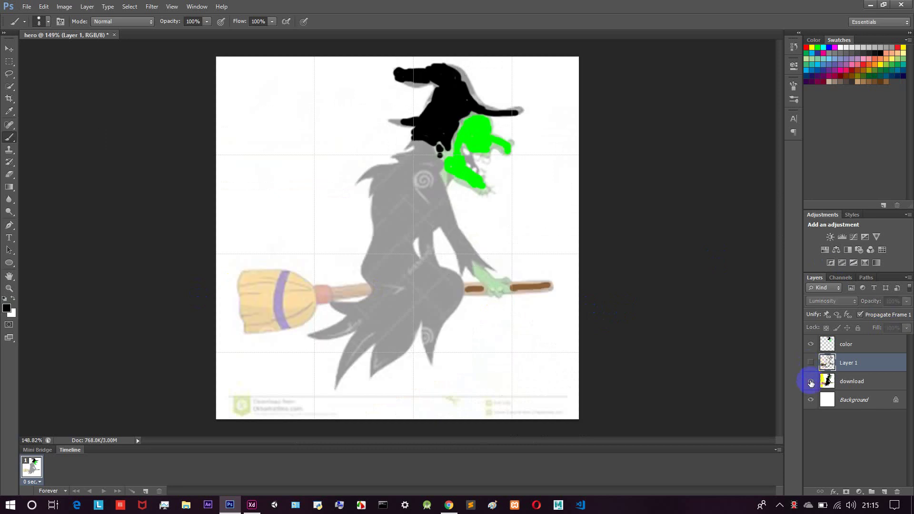
{"action": "left_click", "coordinate": [810, 380]}
{"action": "left_click", "coordinate": [810, 400]}
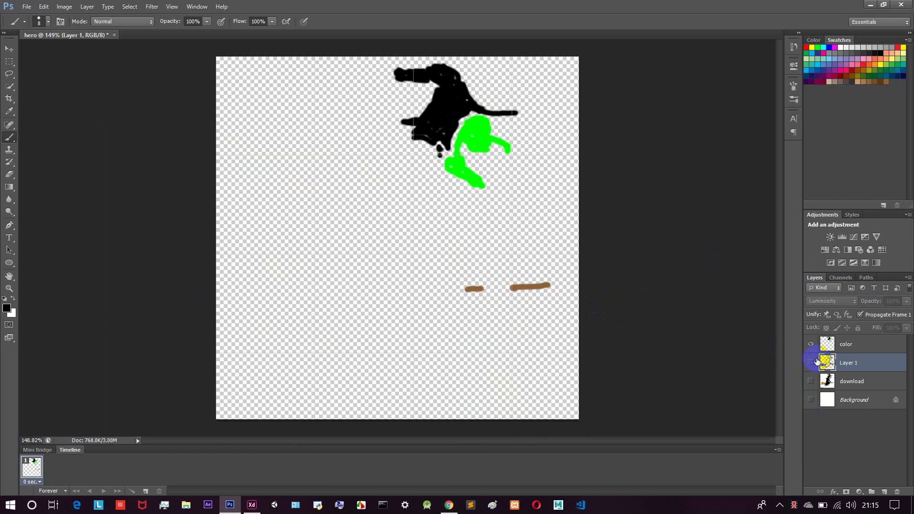
{"action": "left_click", "coordinate": [810, 344]}
{"action": "left_click", "coordinate": [810, 363]}
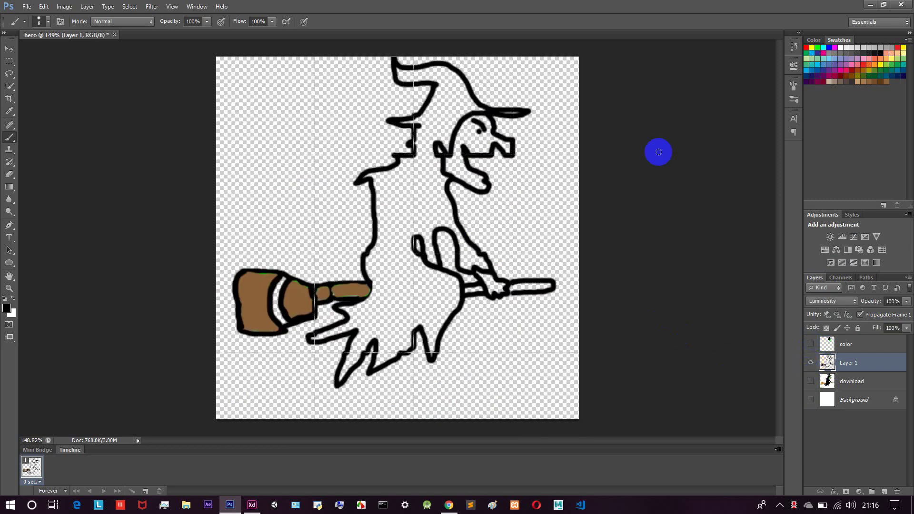
- Compare the download reference with Layer 1 by toggling their visibility, and show all four layers again
{"action": "left_click", "coordinate": [810, 382]}
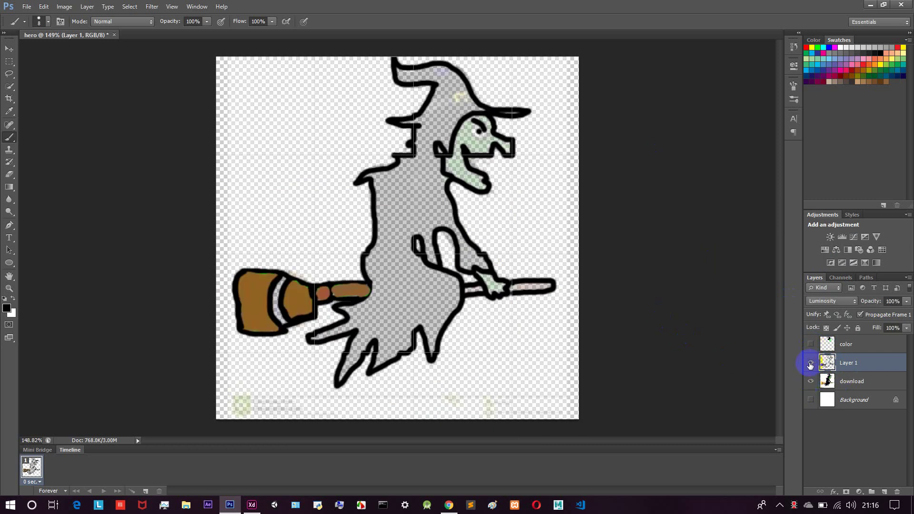
{"action": "left_click", "coordinate": [810, 363]}
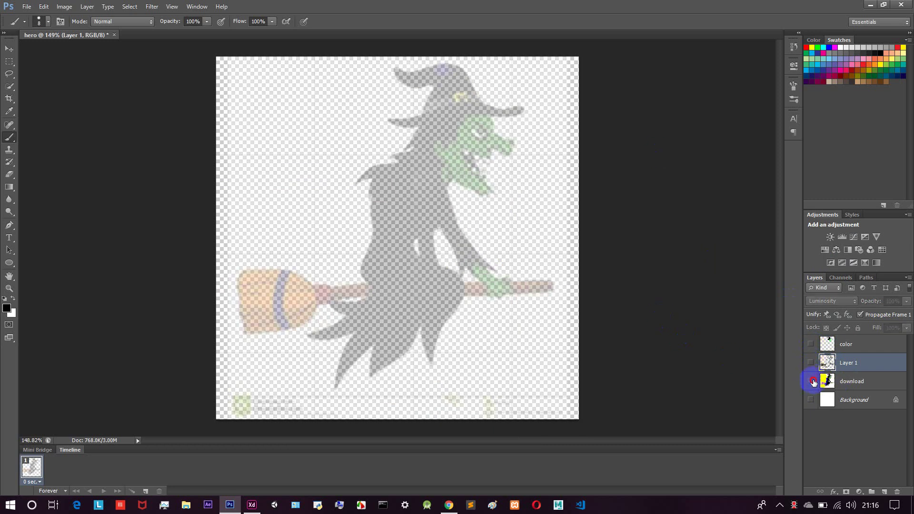
{"action": "left_click", "coordinate": [813, 381]}
{"action": "left_click", "coordinate": [810, 400]}
{"action": "left_click", "coordinate": [810, 382]}
{"action": "left_click", "coordinate": [810, 363]}
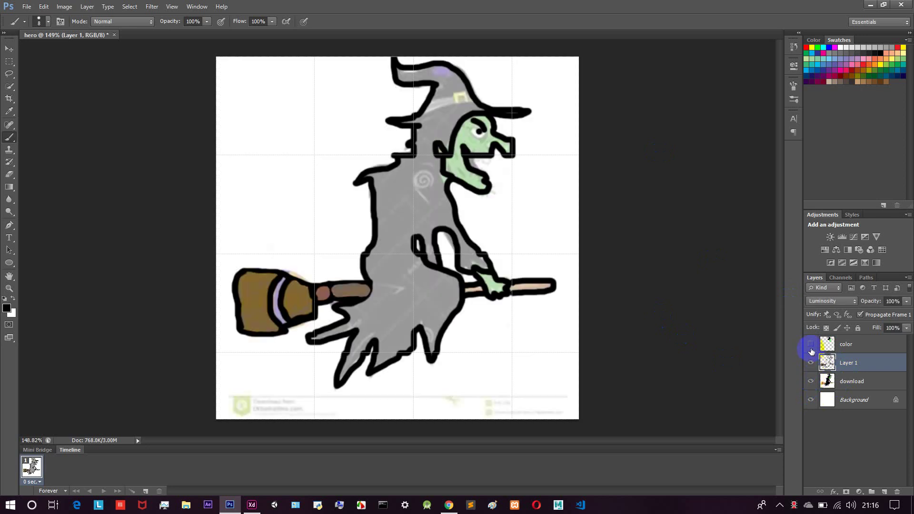
{"action": "left_click", "coordinate": [811, 345]}
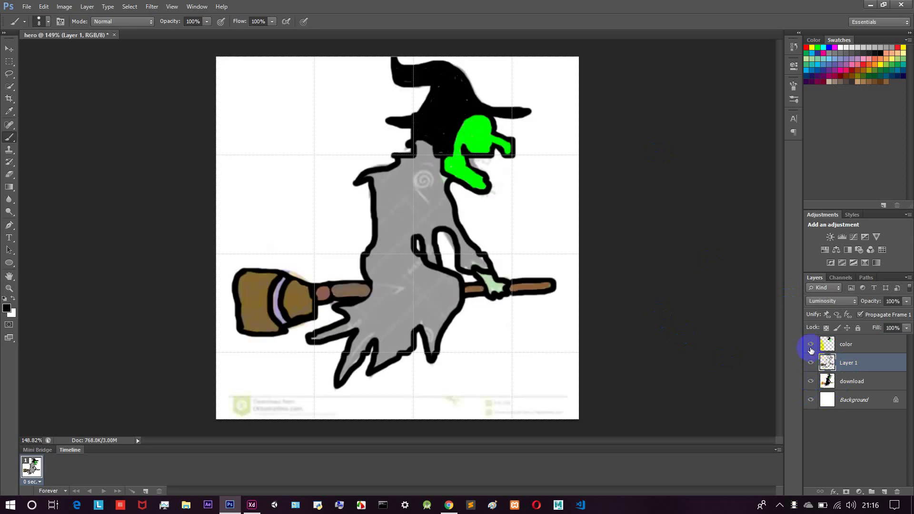
- With the Background layer hidden and the color layer above Layer 1, paint the witch's robe and sleeve blue
{"action": "left_click", "coordinate": [811, 398]}
{"action": "left_click_drag", "start_coordinate": [823, 364], "coordinate": [823, 339]}
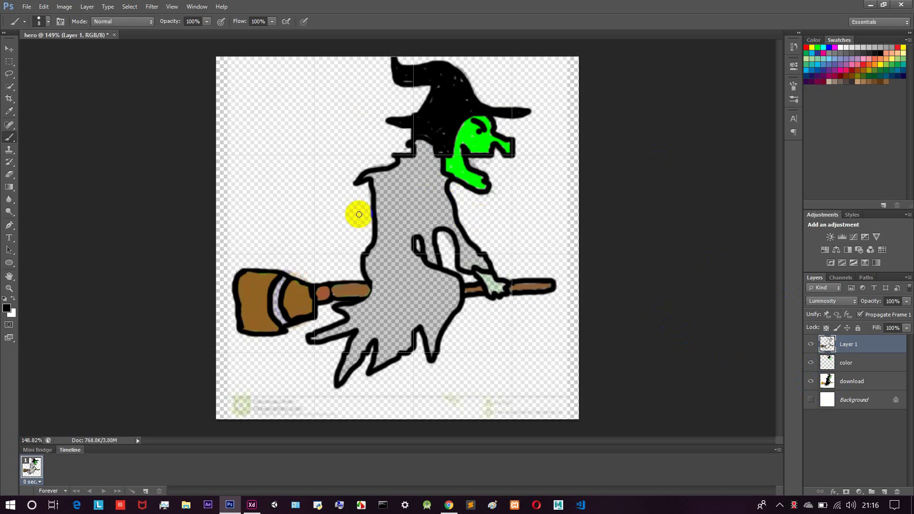
{"action": "left_click_drag", "start_coordinate": [831, 364], "coordinate": [828, 341]}
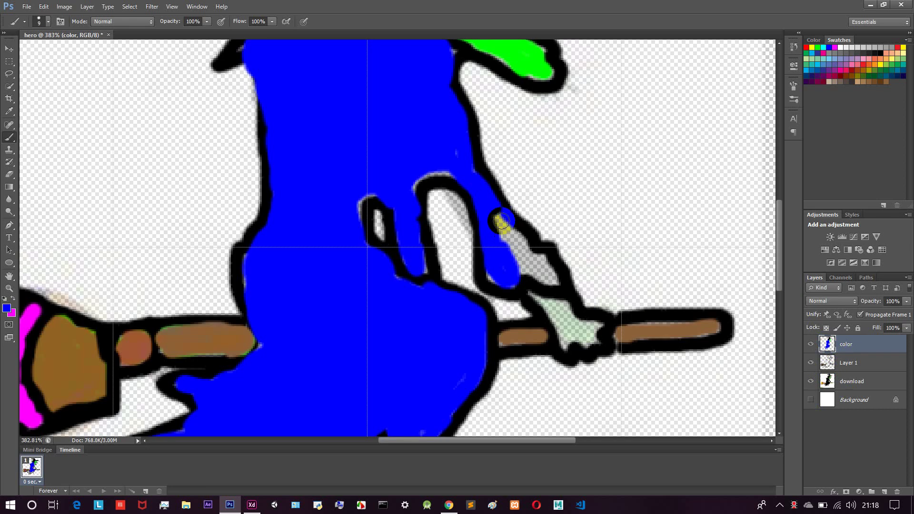
{"action": "mouse_move", "coordinate": [492, 207]}
{"action": "left_mouse_down"}
{"action": "mouse_move", "coordinate": [551, 278]}
{"action": "mouse_move", "coordinate": [518, 253]}
{"action": "mouse_move", "coordinate": [542, 252]}
{"action": "mouse_move", "coordinate": [548, 267]}
{"action": "left_mouse_up"}
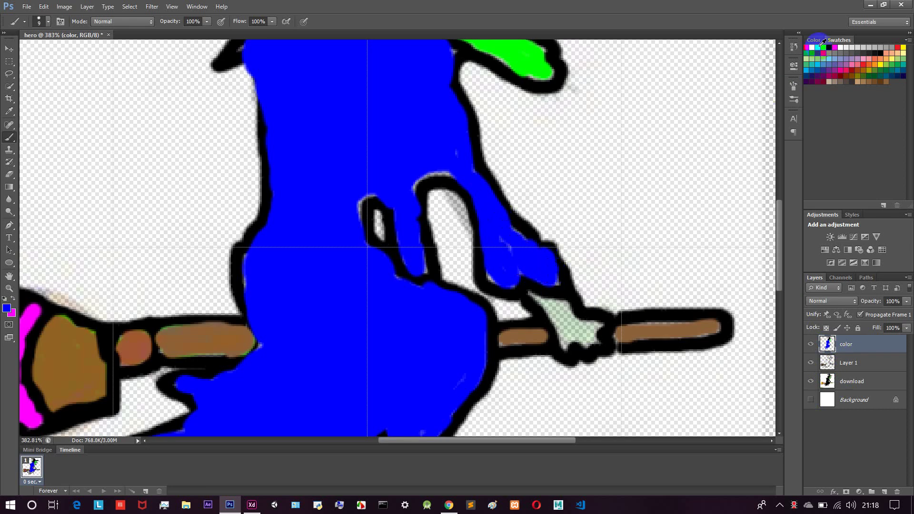
- Paint the witch's hand on the broomstick bright green on the color layer
{"action": "left_click", "coordinate": [817, 47]}
{"action": "left_click", "coordinate": [15, 300]}
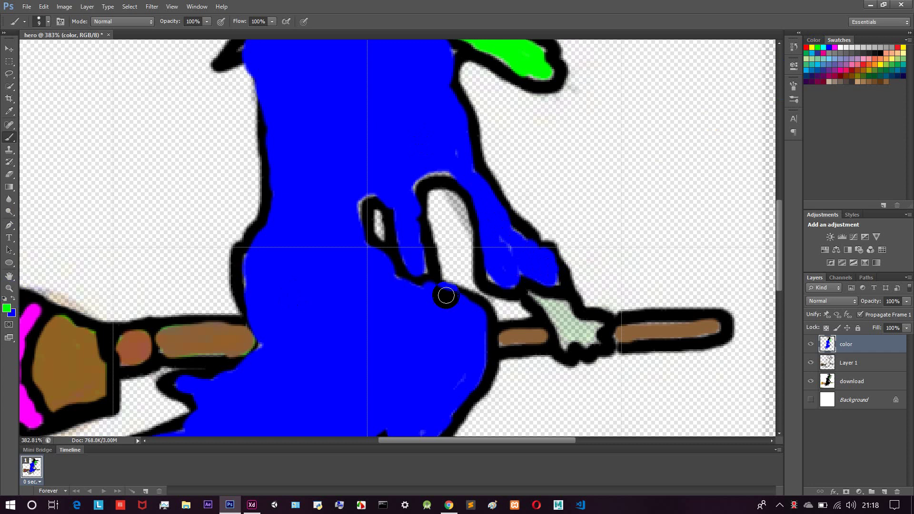
{"action": "mouse_move", "coordinate": [555, 310]}
{"action": "left_mouse_down"}
{"action": "mouse_move", "coordinate": [538, 300]}
{"action": "mouse_move", "coordinate": [561, 310]}
{"action": "mouse_move", "coordinate": [554, 317]}
{"action": "mouse_move", "coordinate": [568, 335]}
{"action": "mouse_move", "coordinate": [591, 325]}
{"action": "mouse_move", "coordinate": [588, 340]}
{"action": "mouse_move", "coordinate": [596, 337]}
{"action": "left_mouse_up"}
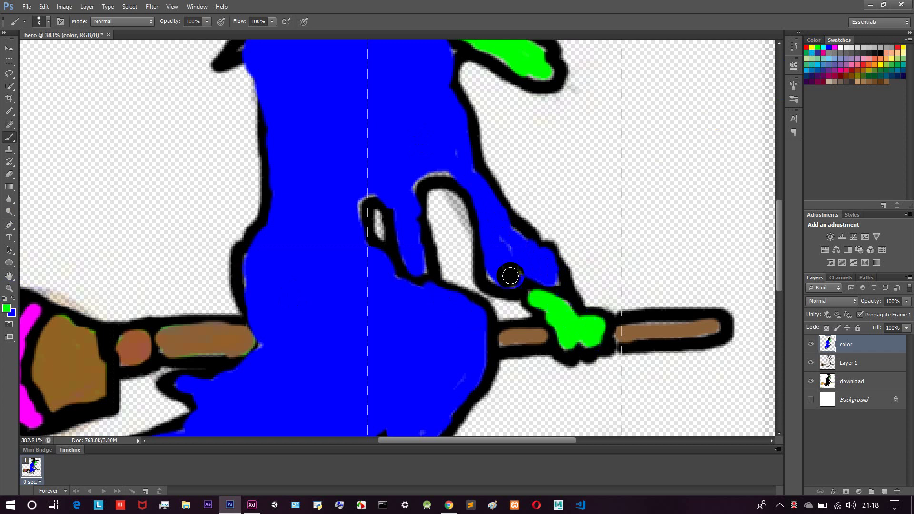
{"action": "scroll", "coordinate": [419, 252], "scroll_direction": "down", "scroll_amount": 7}
{"action": "scroll", "coordinate": [481, 229], "scroll_direction": "down", "scroll_amount": 1}
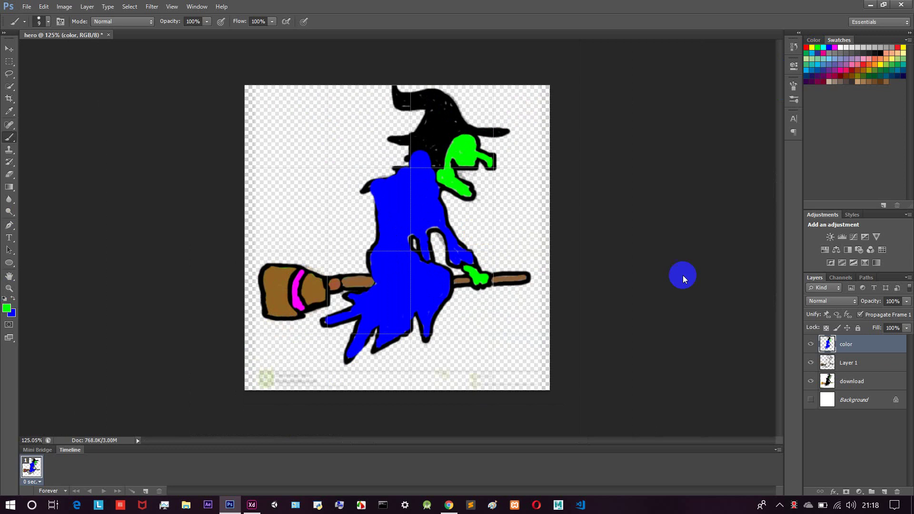
- Move Layer 1 above the color layer, and show the white Background in place of the download reference
{"action": "left_click_drag", "start_coordinate": [850, 364], "coordinate": [852, 343]}
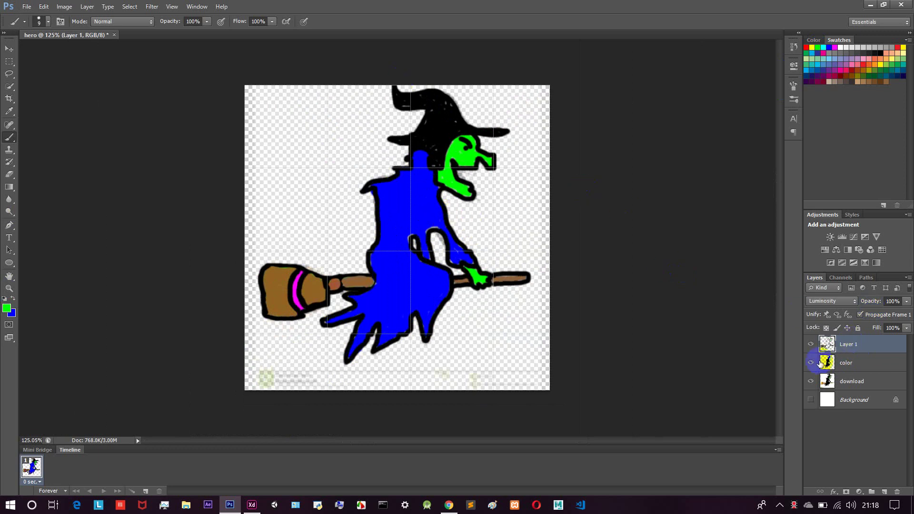
{"action": "left_click_drag", "start_coordinate": [812, 382], "coordinate": [811, 402]}
{"action": "left_click", "coordinate": [812, 401]}
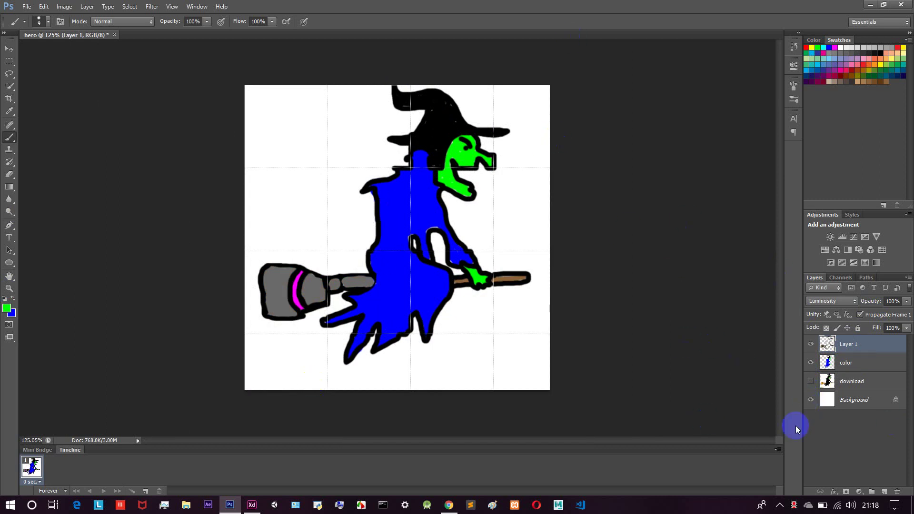
{"action": "left_click", "coordinate": [842, 401]}
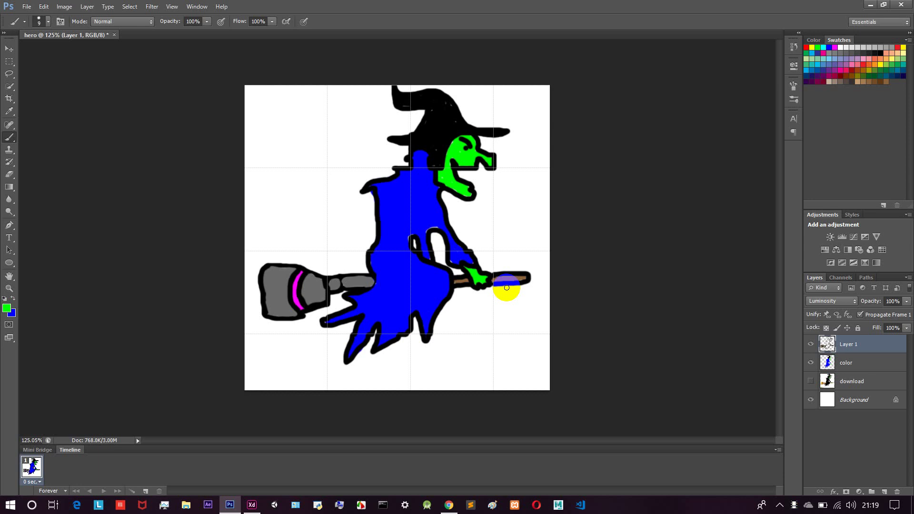
{"action": "key", "text": "ctrl+z"}
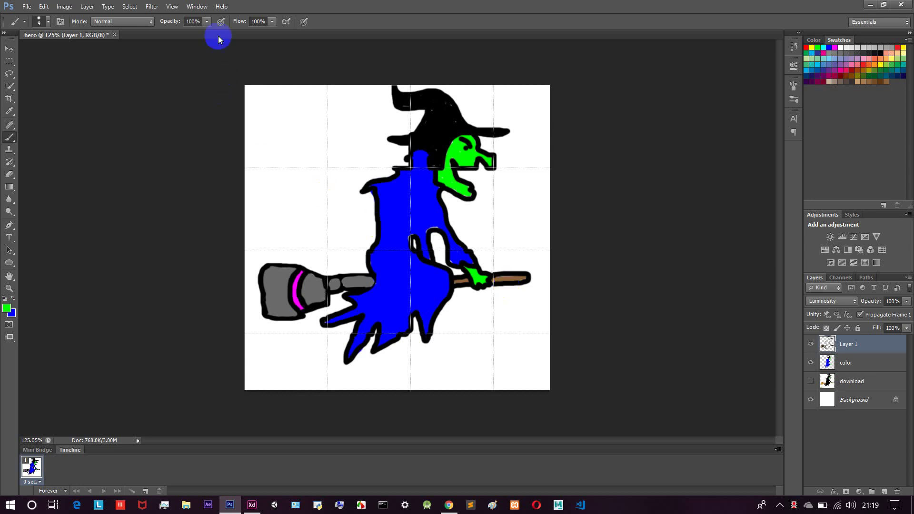
- Check that the animation timeline is enabled and select its first frame
{"action": "left_click", "coordinate": [185, 9]}
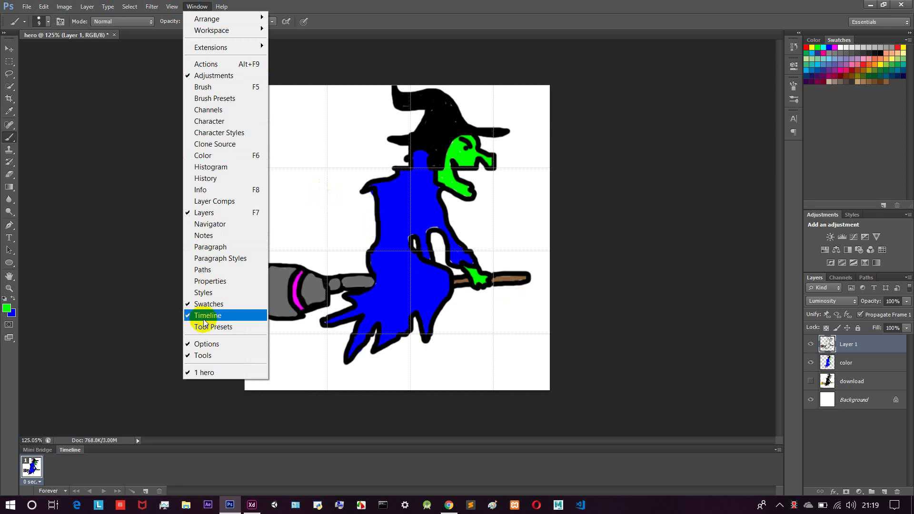
{"action": "left_click", "coordinate": [187, 320]}
{"action": "left_click", "coordinate": [126, 367]}
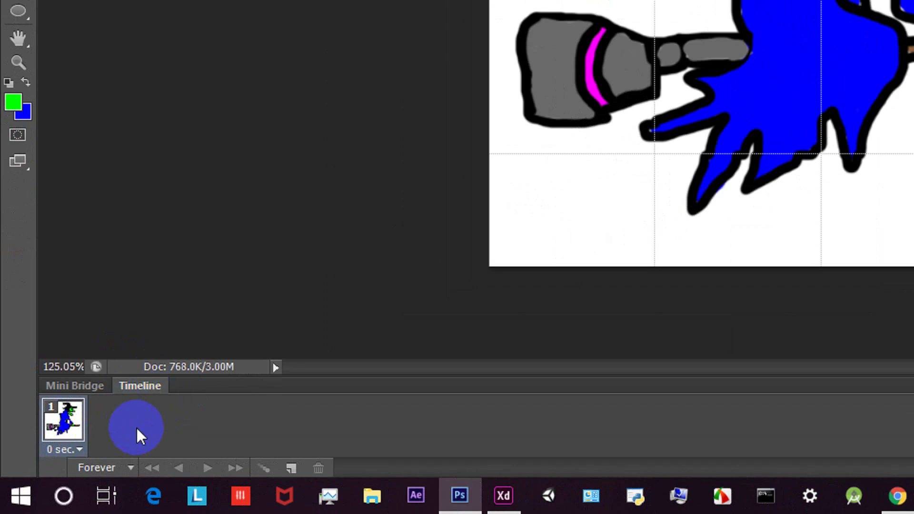
{"action": "left_click", "coordinate": [78, 419]}
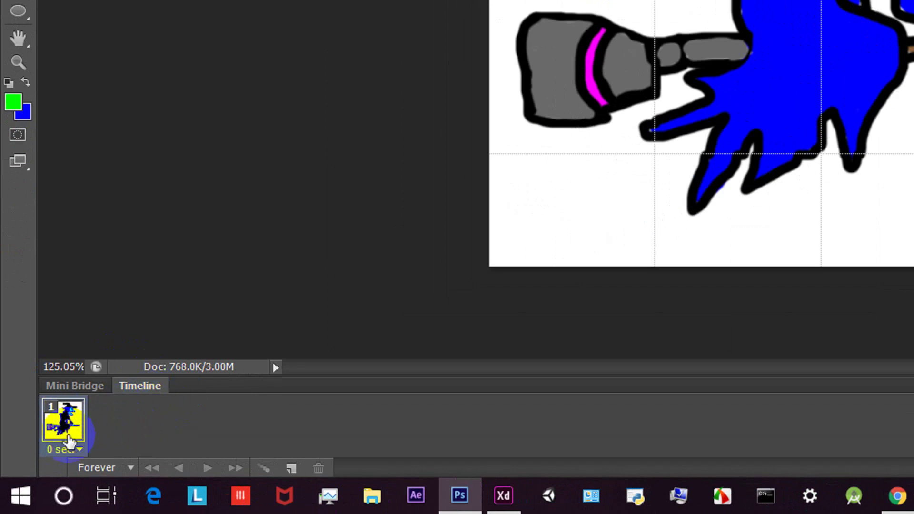
- Add a second frame to the animation timeline by duplicating the first, and select it
{"action": "left_click", "coordinate": [291, 468]}
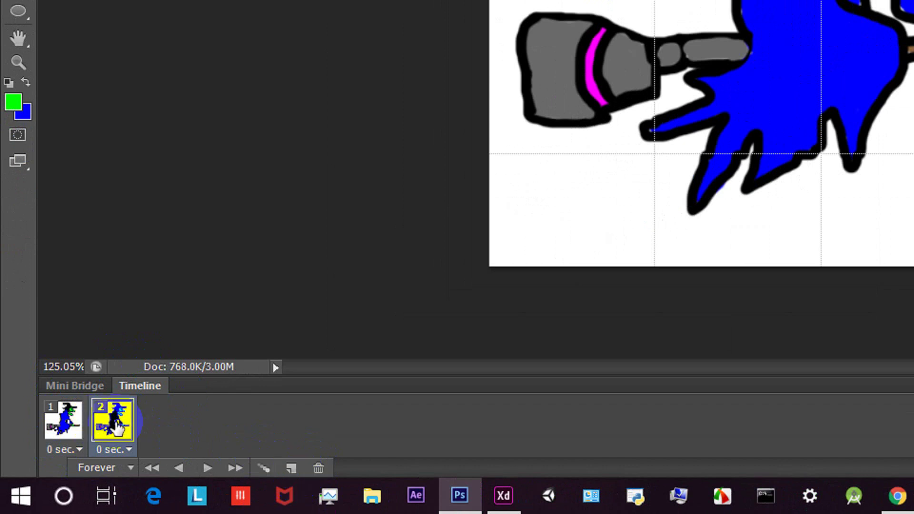
{"action": "left_click", "coordinate": [72, 427]}
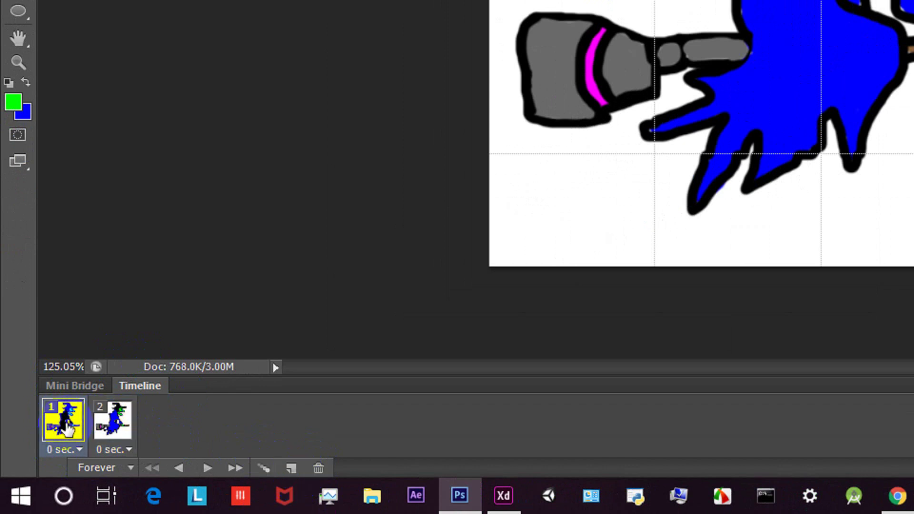
{"action": "left_click", "coordinate": [124, 411]}
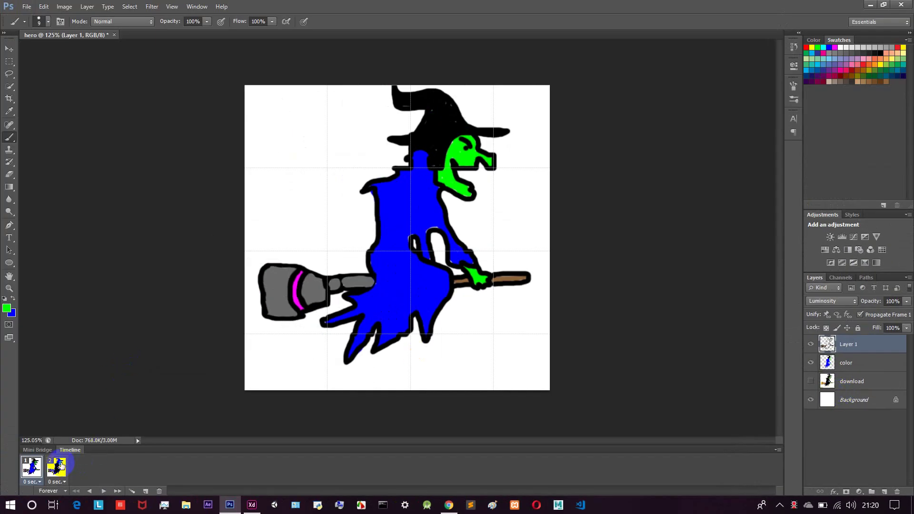
{"action": "left_click", "coordinate": [61, 465]}
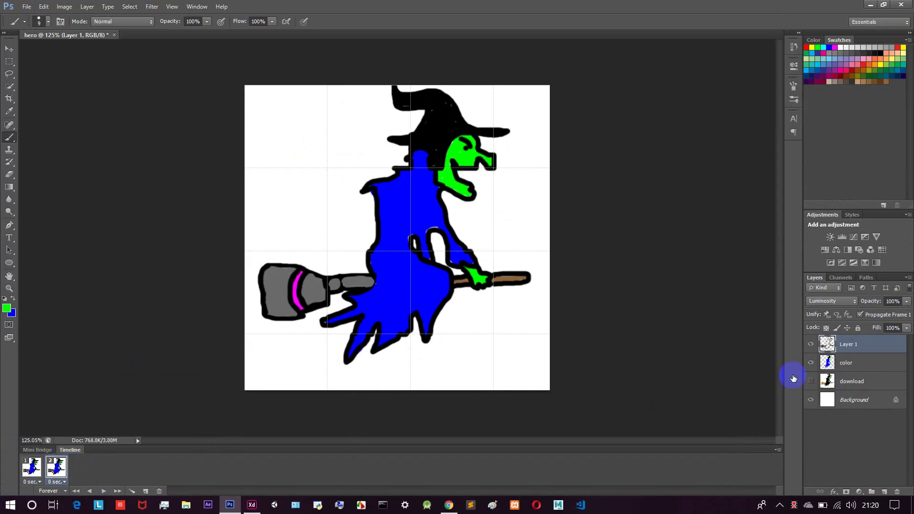
{"action": "left_click", "coordinate": [850, 363]}
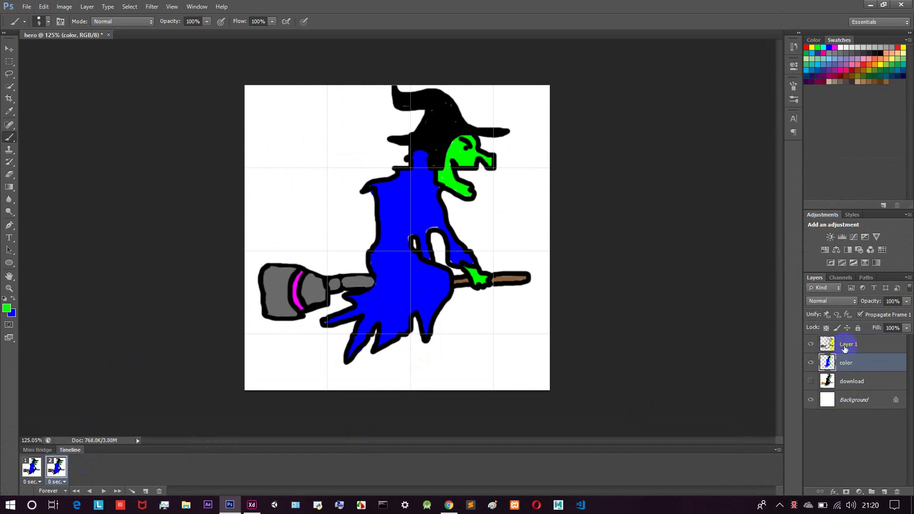
{"action": "left_click", "coordinate": [844, 343]}
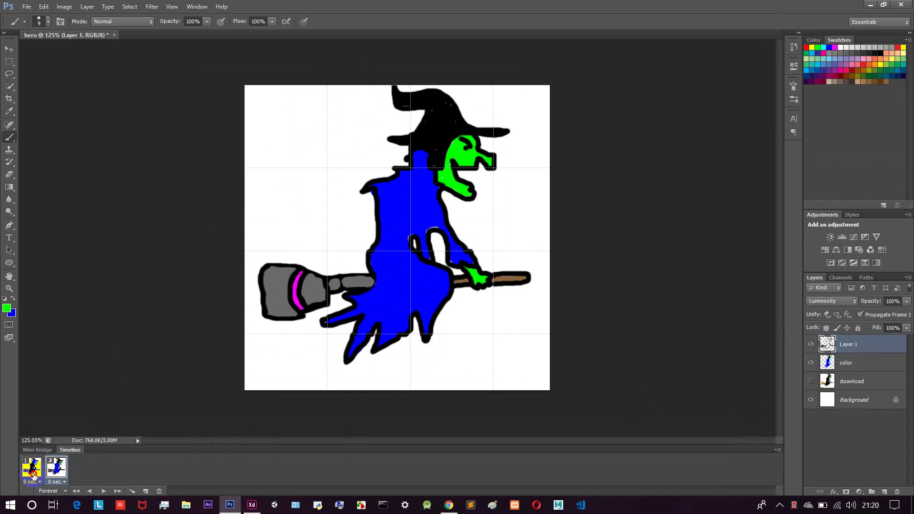
- Group Layer 1 and the color layer, and select the second animation frame
{"action": "left_click", "coordinate": [836, 396]}
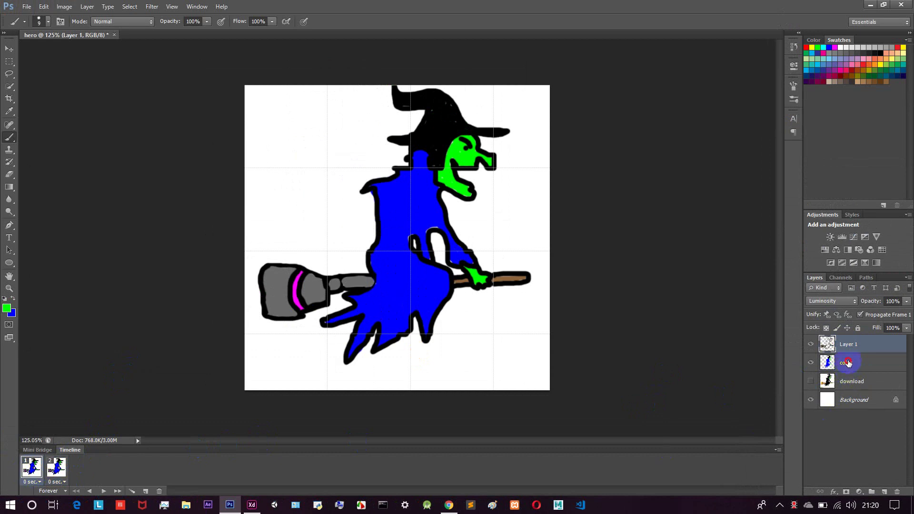
{"action": "left_click", "coordinate": [848, 362]}
{"action": "left_click", "coordinate": [852, 345], "text": "shift"}
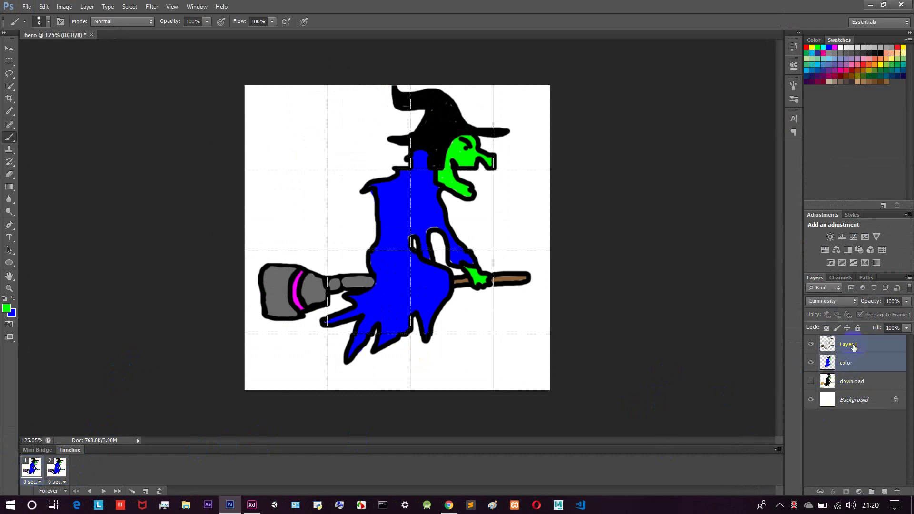
{"action": "key", "text": "ctrl+g"}
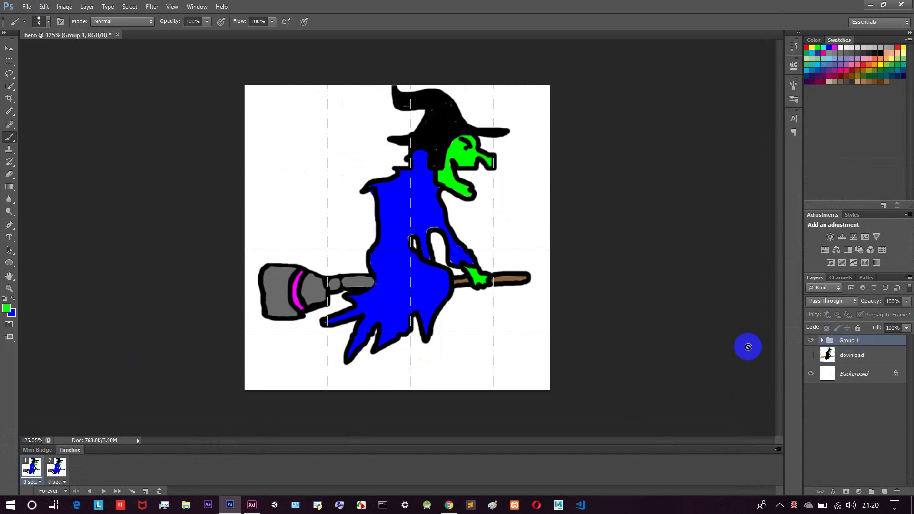
{"action": "left_click", "coordinate": [56, 467]}
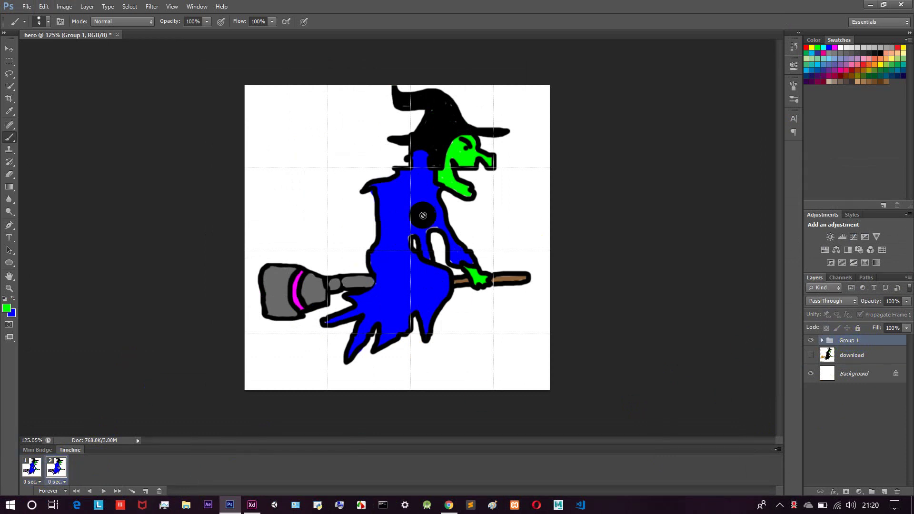
{"action": "left_click", "coordinate": [497, 277]}
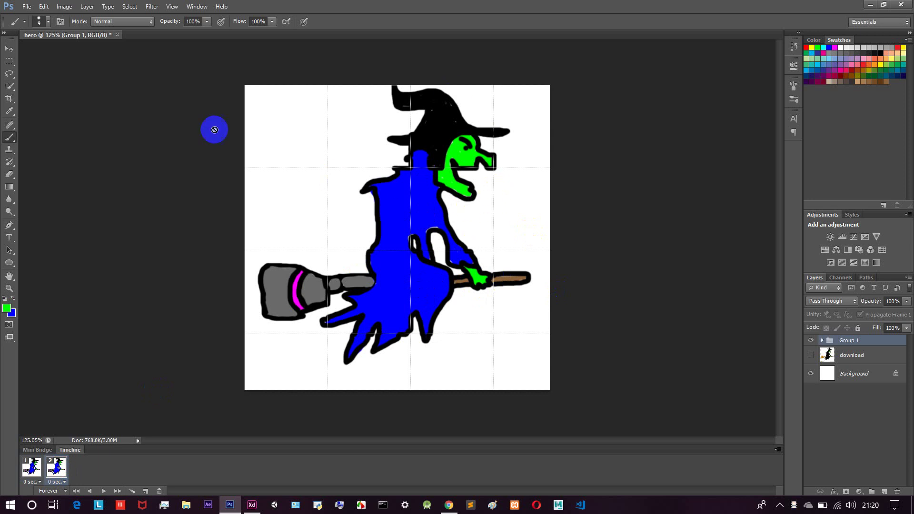
- Save the witch drawing as hero.png in PNG format on the Desktop with the default PNG options
{"action": "left_click", "coordinate": [27, 6]}
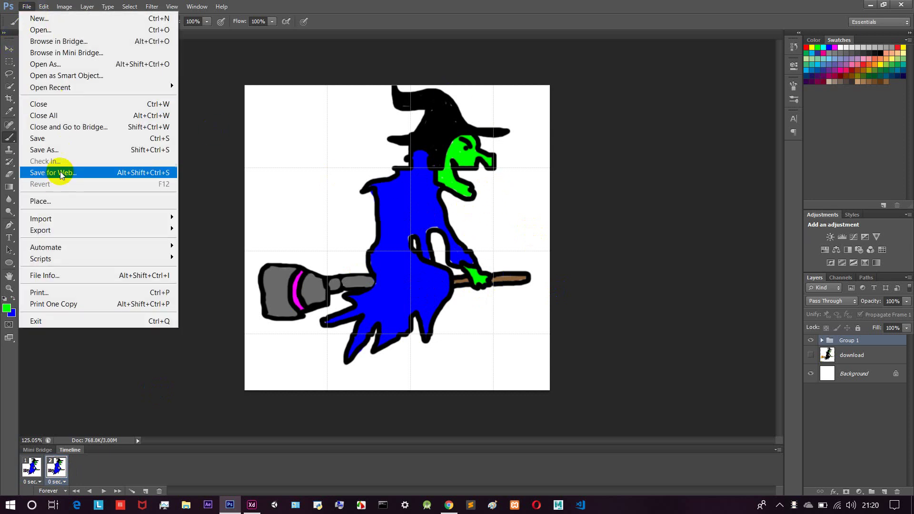
{"action": "left_click", "coordinate": [56, 150]}
{"action": "left_click", "coordinate": [541, 265]}
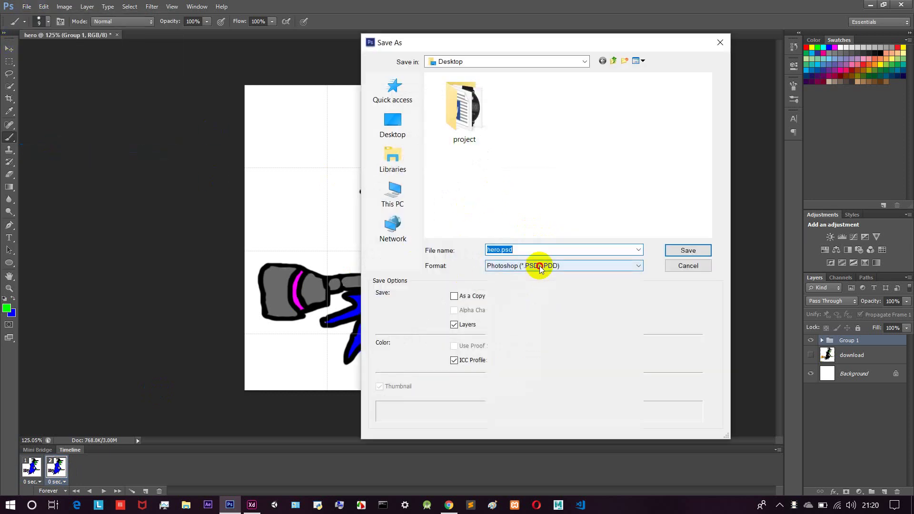
{"action": "left_click", "coordinate": [523, 397]}
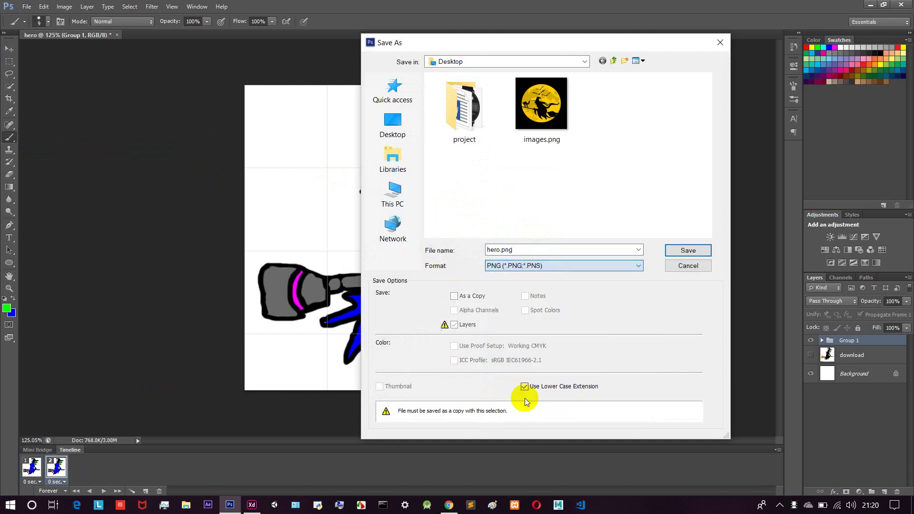
{"action": "left_click", "coordinate": [678, 250]}
{"action": "left_click", "coordinate": [469, 163]}
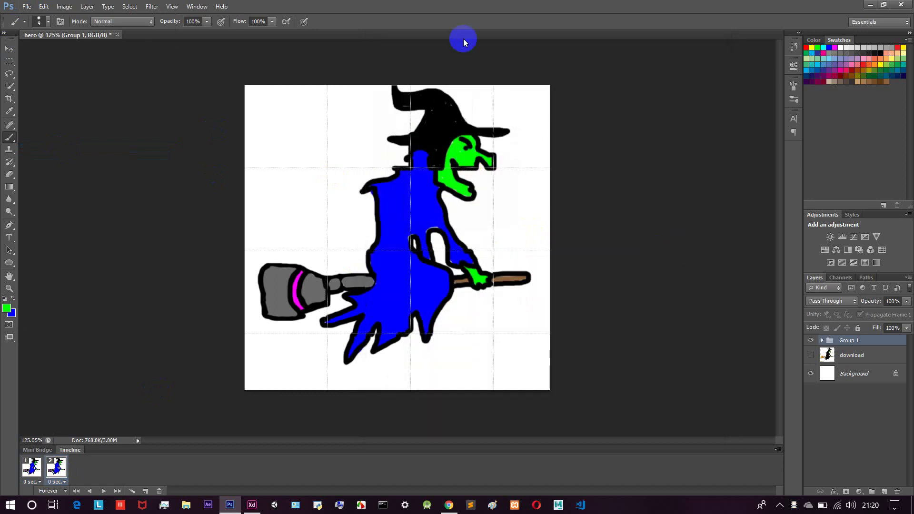
- Shrink the Photoshop window to reach the Desktop, view the exported hero.png in the image viewer, and close it
{"action": "left_click_drag", "start_coordinate": [462, 6], "coordinate": [561, 27]}
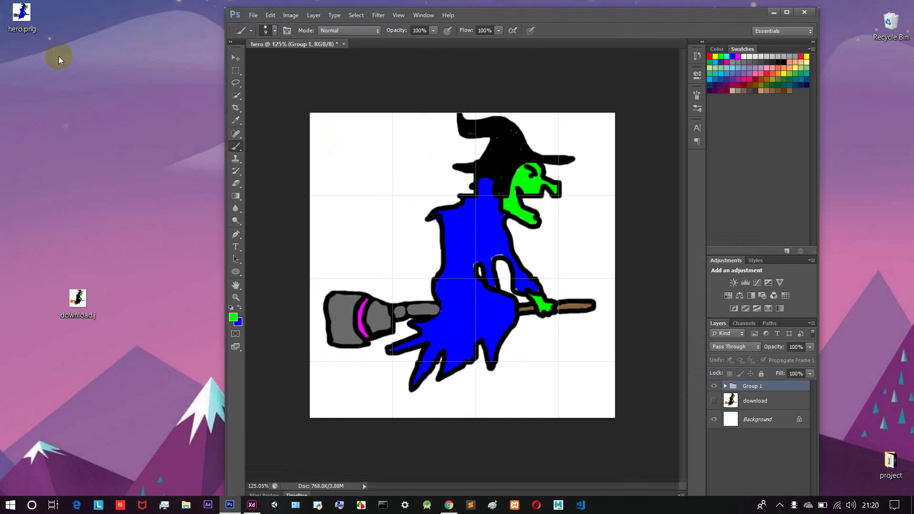
{"action": "left_click_drag", "start_coordinate": [22, 15], "coordinate": [97, 98]}
{"action": "double_click", "coordinate": [97, 98]}
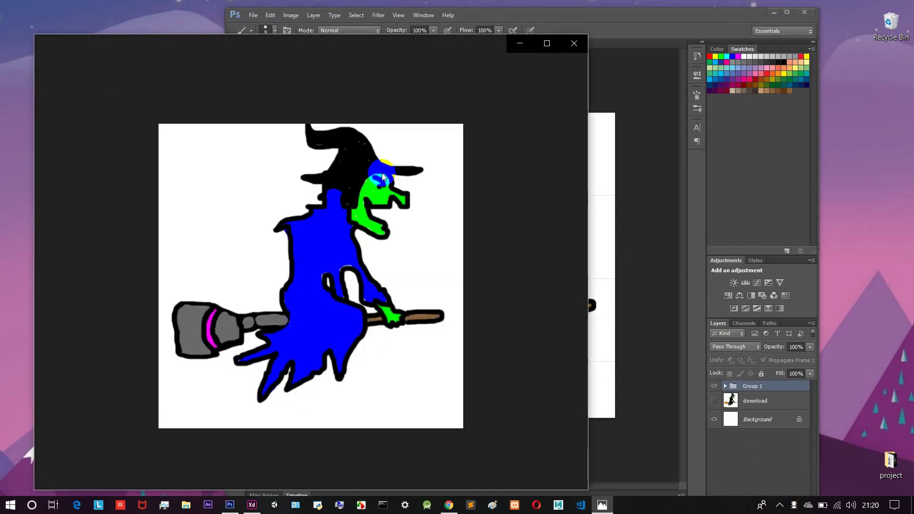
{"action": "left_click", "coordinate": [584, 45]}
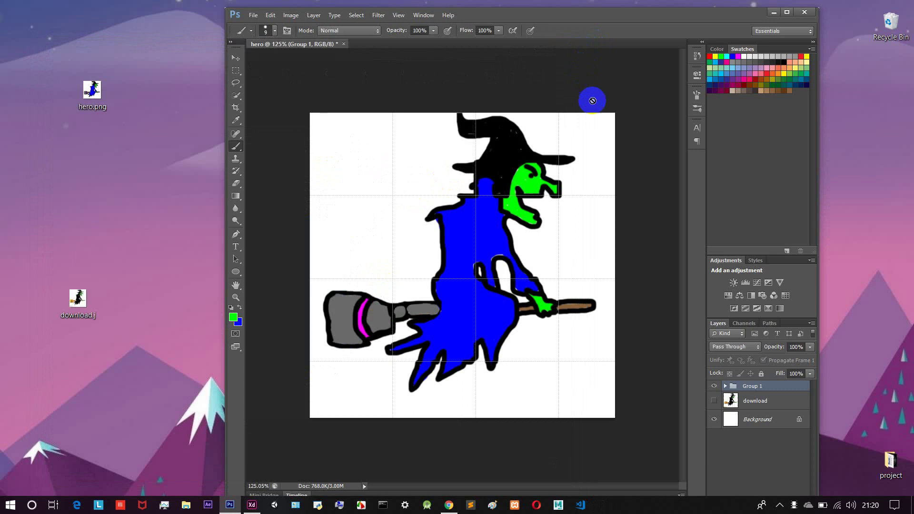
- Open hero.png from the Desktop as a new Photoshop document and maximize the window
{"action": "left_click", "coordinate": [254, 17]}
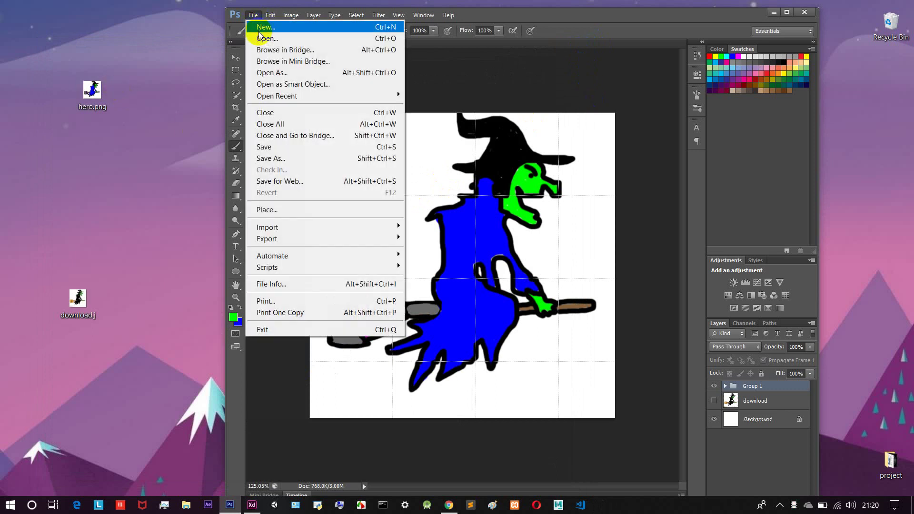
{"action": "left_click", "coordinate": [255, 35]}
{"action": "double_click", "coordinate": [633, 118]}
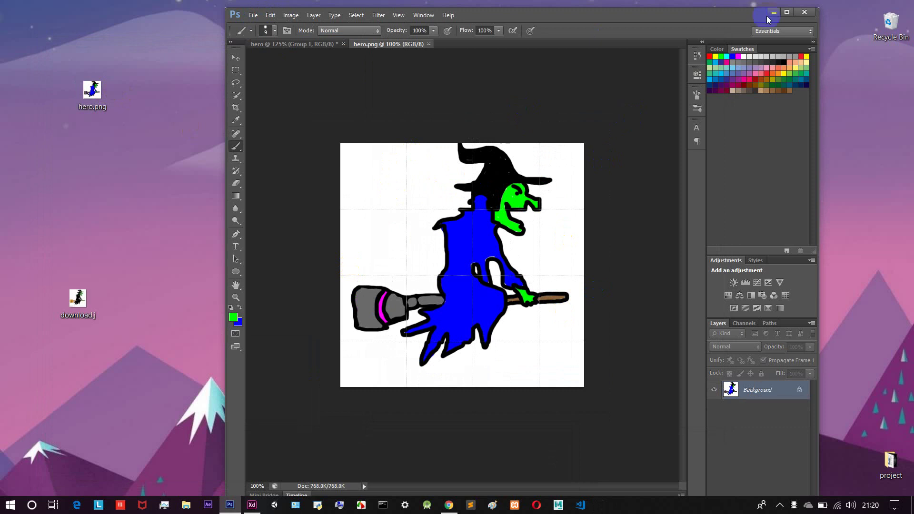
{"action": "left_click", "coordinate": [786, 13]}
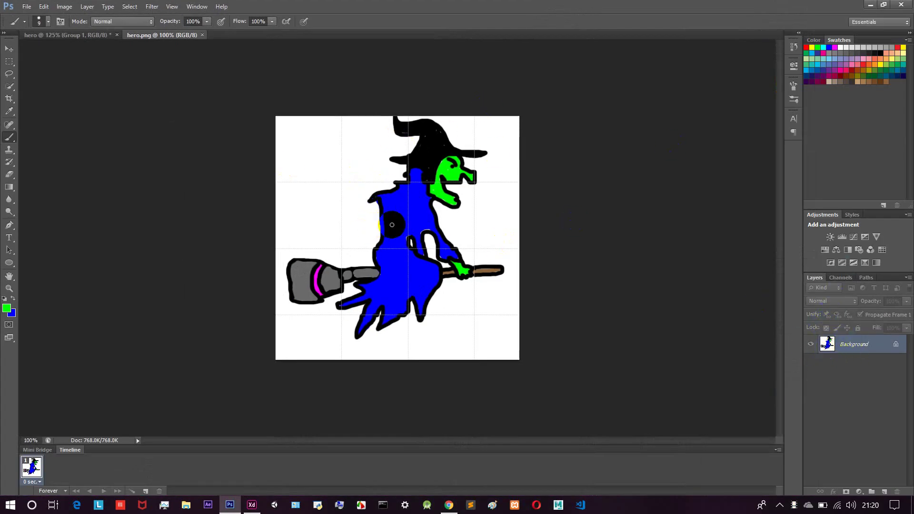
- Add a second frame to the hero.png timeline and create a new empty layer above Background with the default settings
{"action": "left_click", "coordinate": [39, 462]}
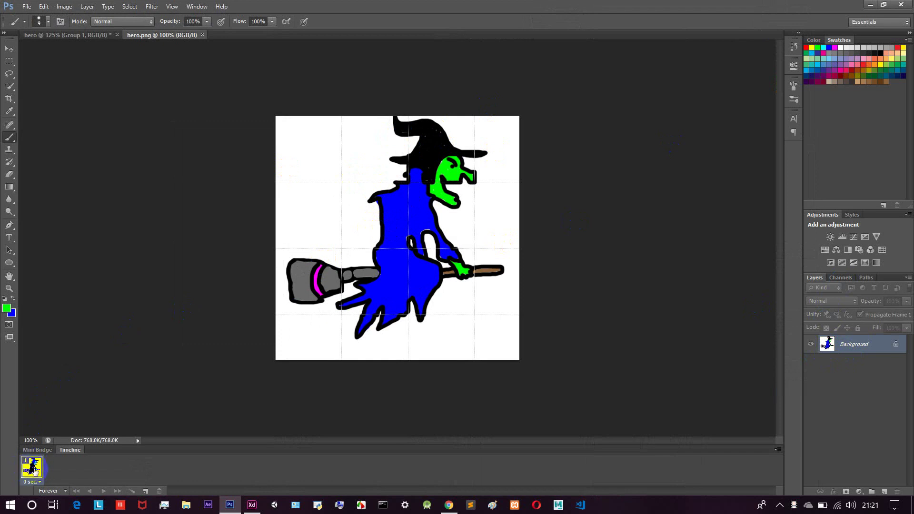
{"action": "left_click", "coordinate": [147, 491]}
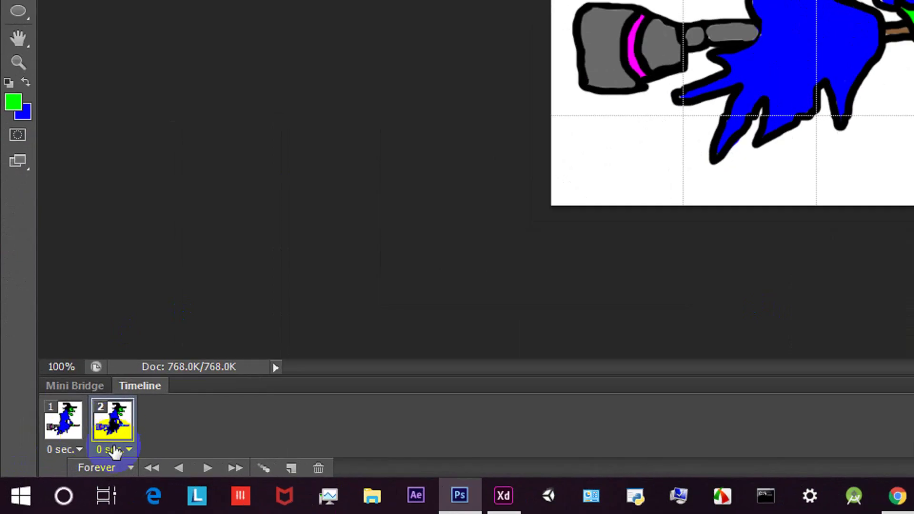
{"action": "left_click", "coordinate": [82, 475]}
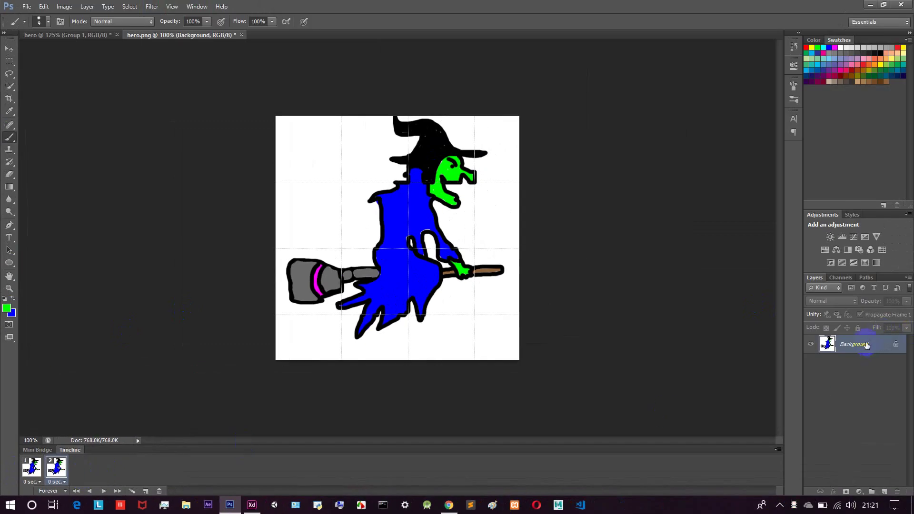
{"action": "key", "text": "ctrl+shift+n"}
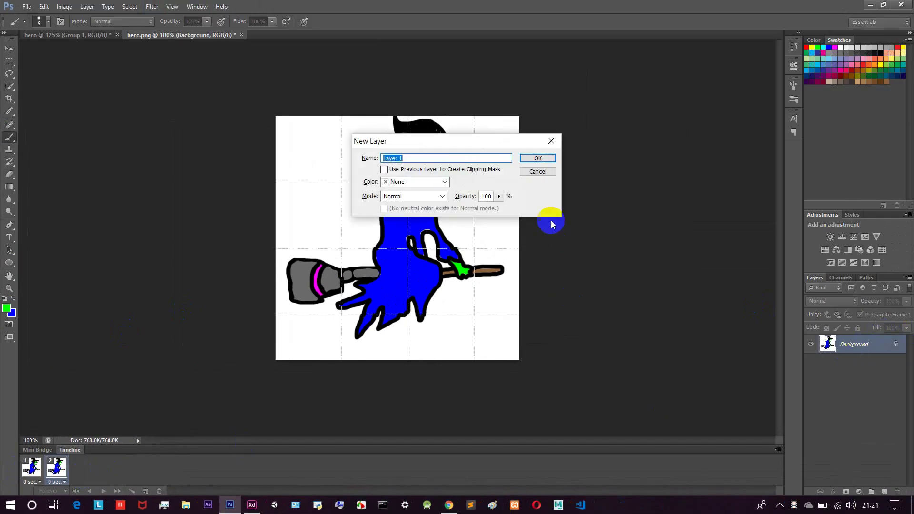
{"action": "left_click", "coordinate": [536, 157]}
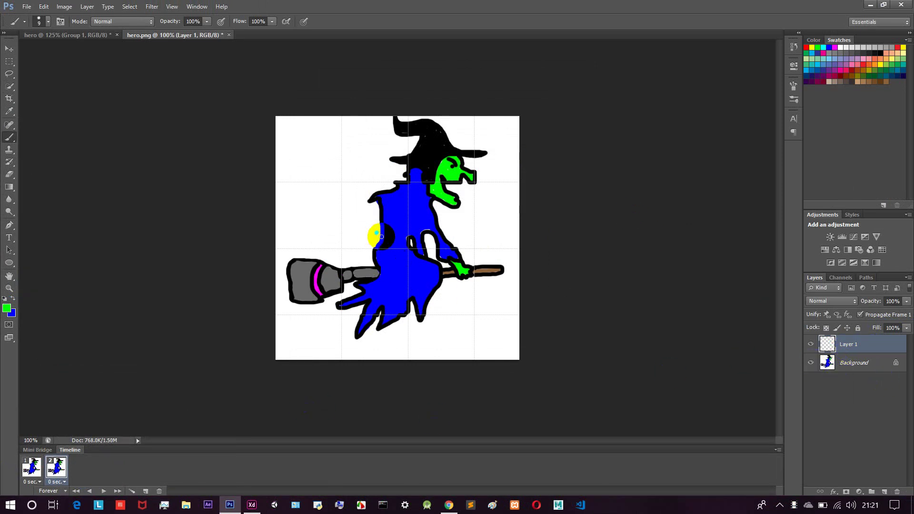
- Select the whole hero.png canvas and try to copy it from the empty Layer 1
{"action": "left_click", "coordinate": [10, 49]}
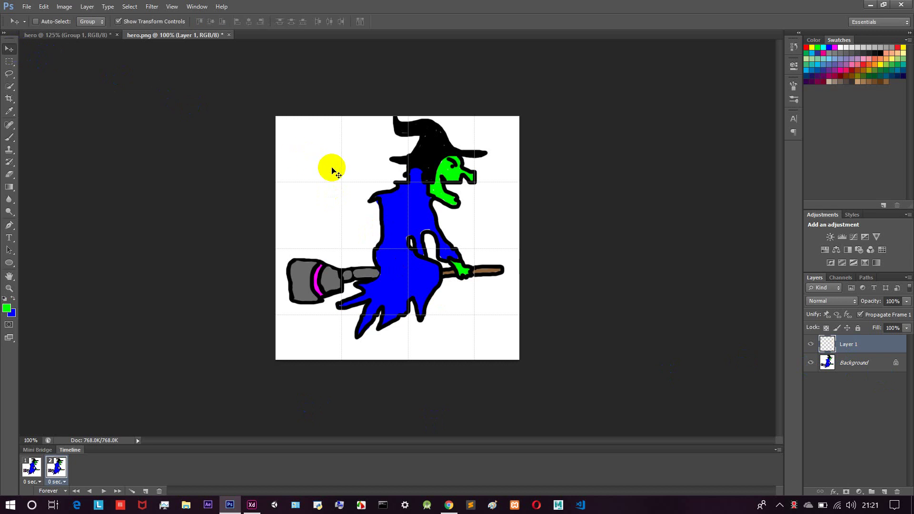
{"action": "key", "text": "ctrl+a"}
{"action": "key", "text": "ctrl+c"}
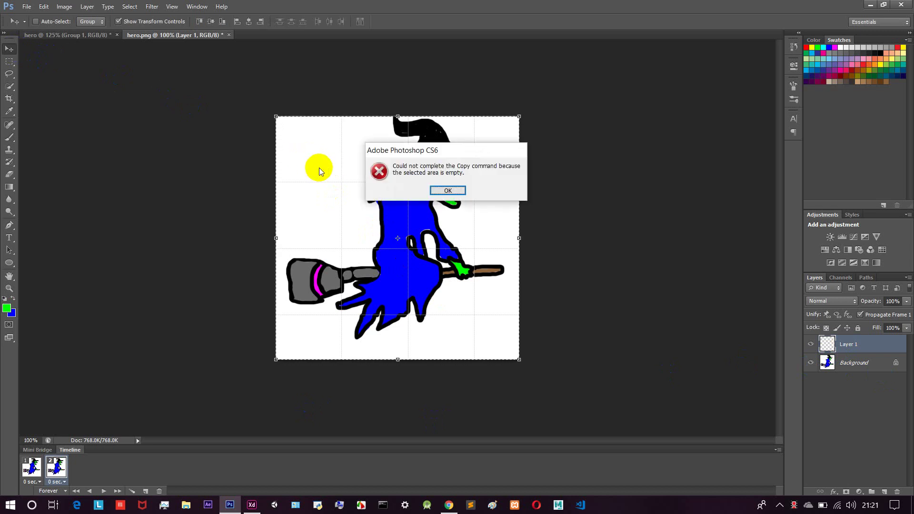
{"action": "left_click", "coordinate": [456, 192]}
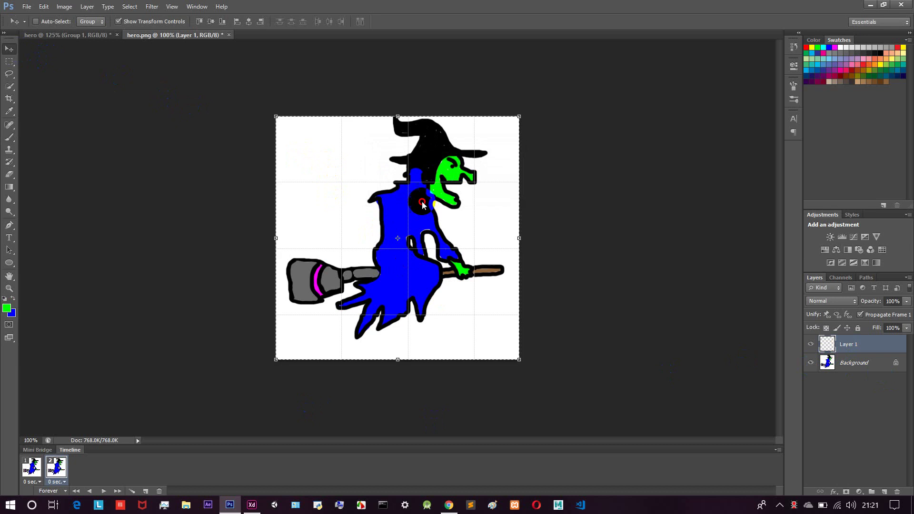
{"action": "left_click", "coordinate": [411, 233]}
{"action": "left_click", "coordinate": [440, 191]}
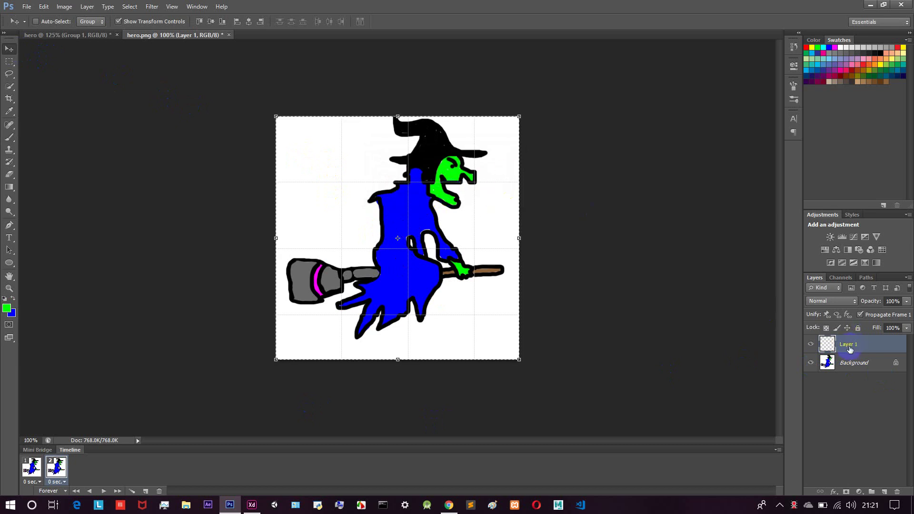
- Copy the witch image from the Background layer into Layer 1, and hide Background for the second frame
{"action": "left_click", "coordinate": [852, 363]}
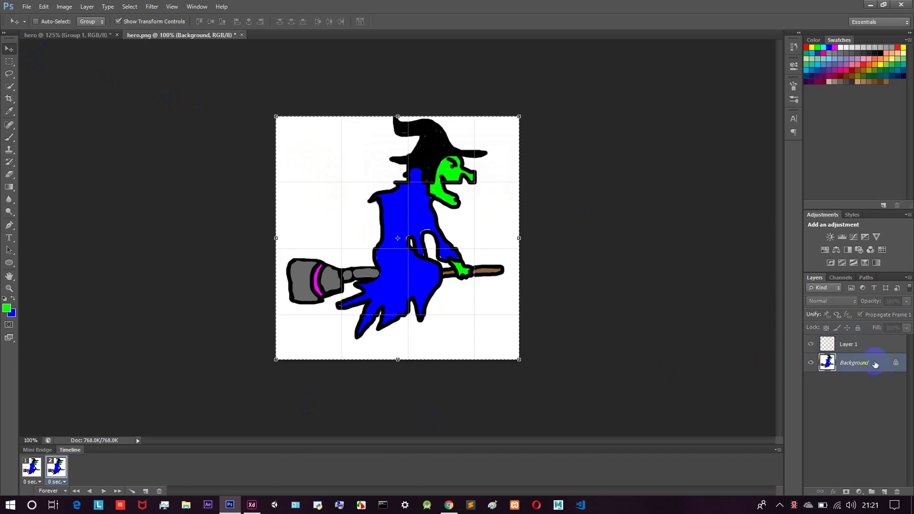
{"action": "left_click", "coordinate": [461, 276]}
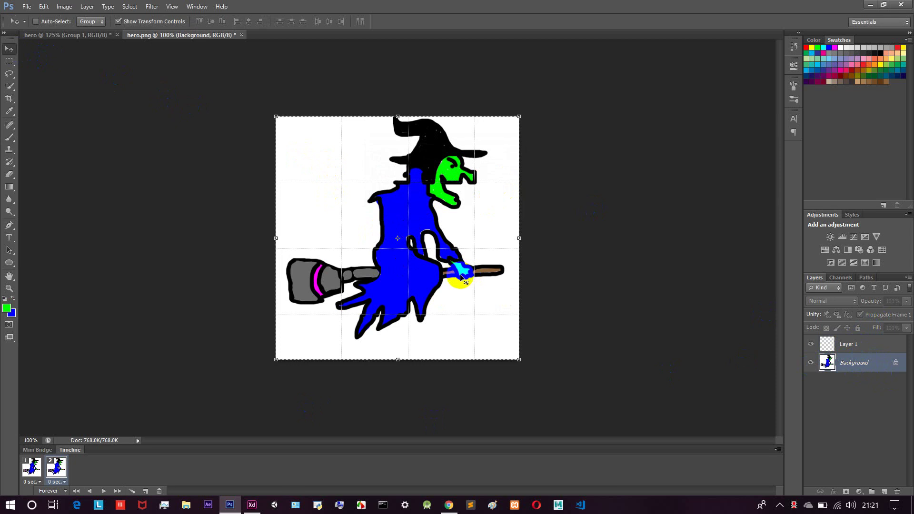
{"action": "left_click", "coordinate": [856, 346]}
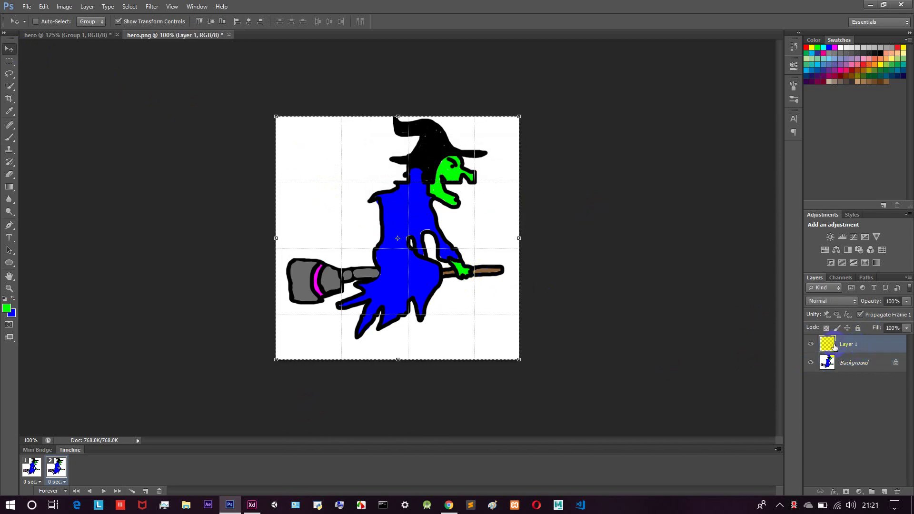
{"action": "left_click", "coordinate": [392, 293]}
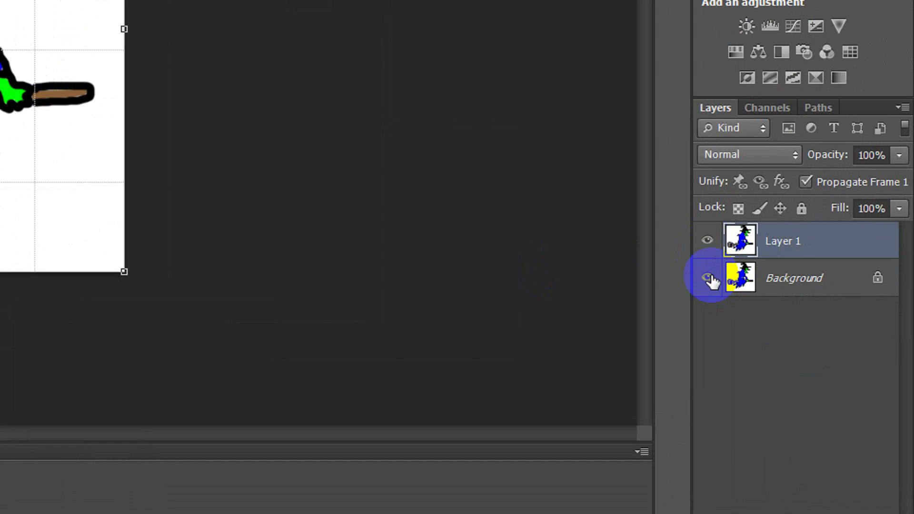
{"action": "left_click", "coordinate": [708, 278]}
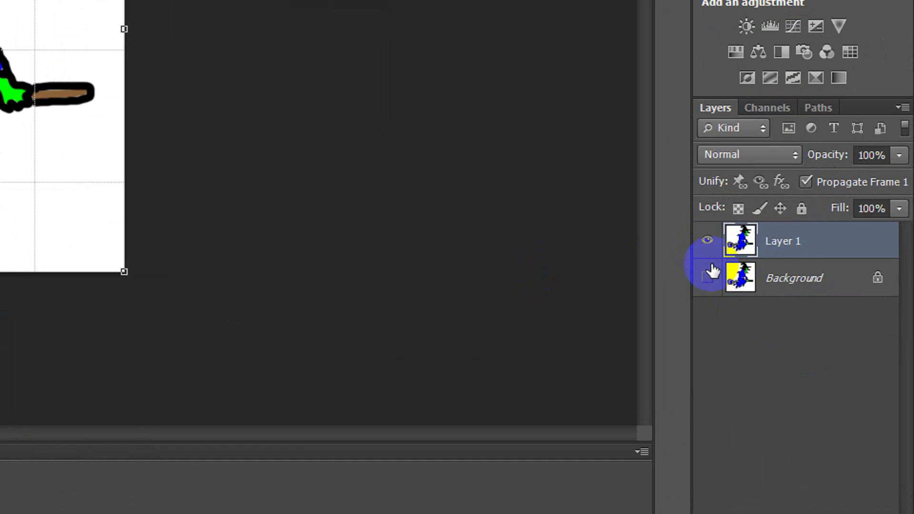
- Hide Layer 1 in the first timeline frame so that this frame uses only the Background layer
{"action": "left_click", "coordinate": [707, 241]}
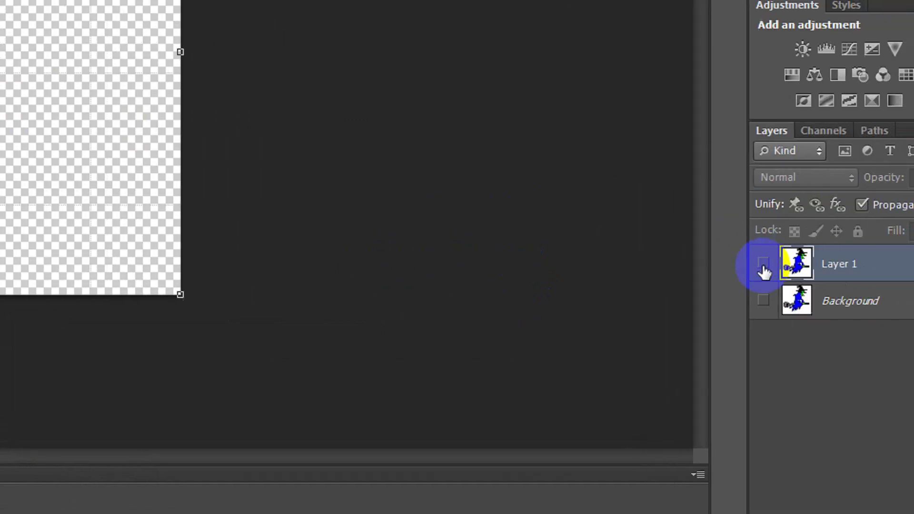
{"action": "left_click", "coordinate": [739, 241]}
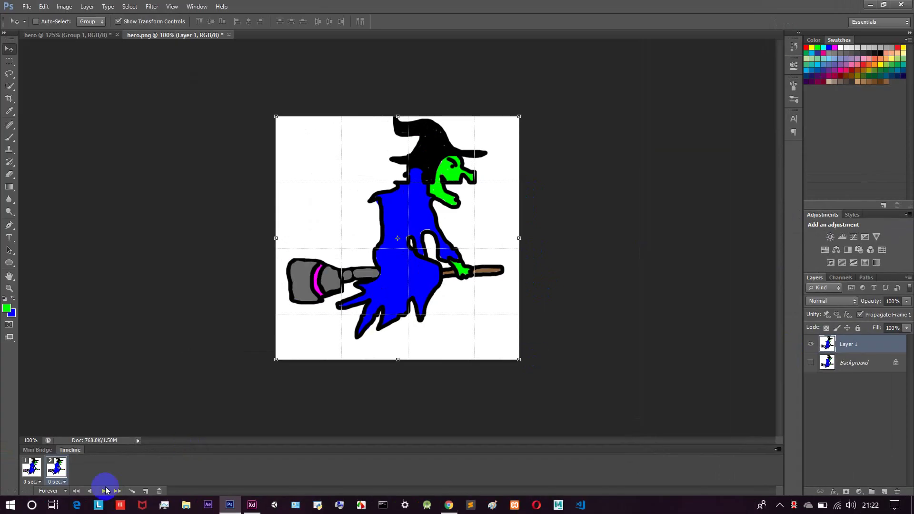
{"action": "left_click", "coordinate": [54, 473]}
{"action": "left_click", "coordinate": [37, 474]}
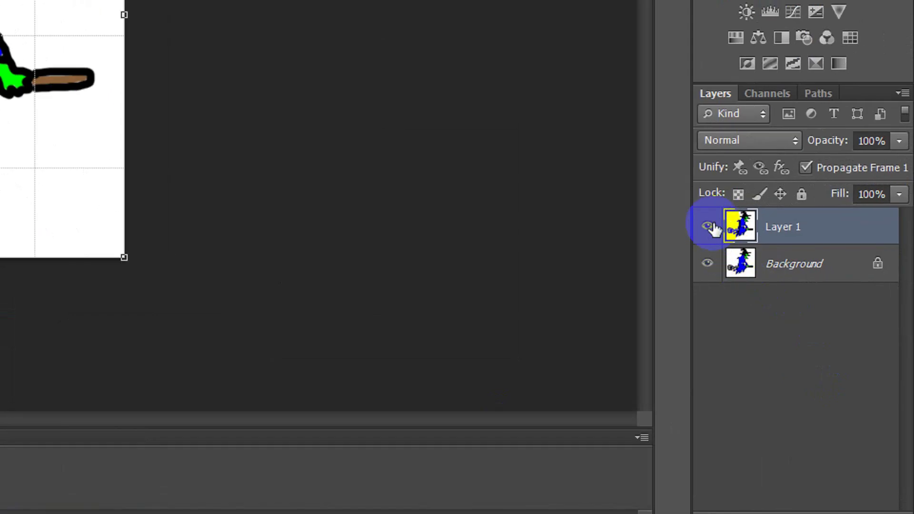
{"action": "left_click", "coordinate": [709, 227]}
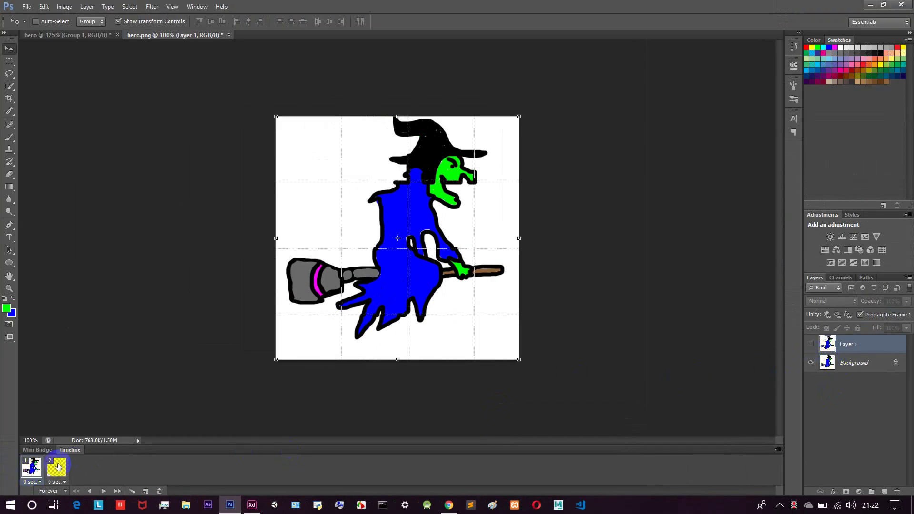
- Make only Layer 1 visible in the second timeline frame, with the Background layer hidden
{"action": "left_click", "coordinate": [57, 466]}
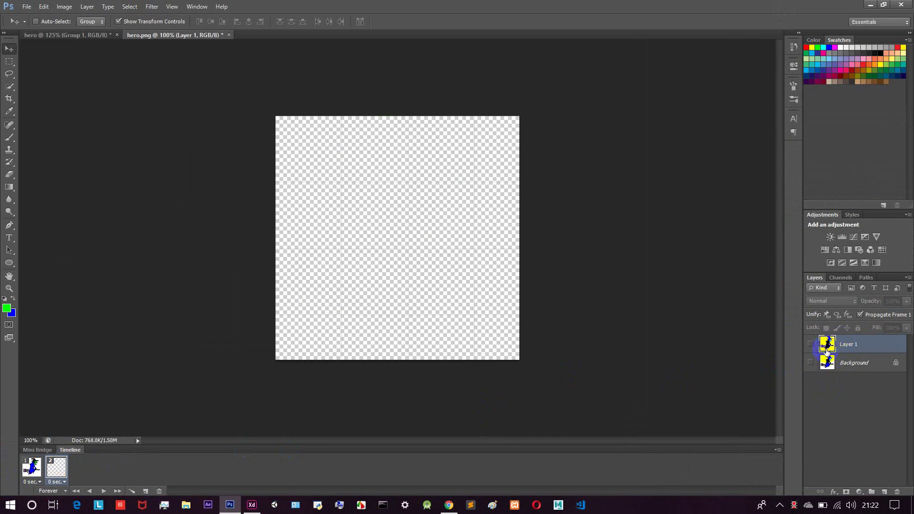
{"action": "left_click", "coordinate": [811, 363]}
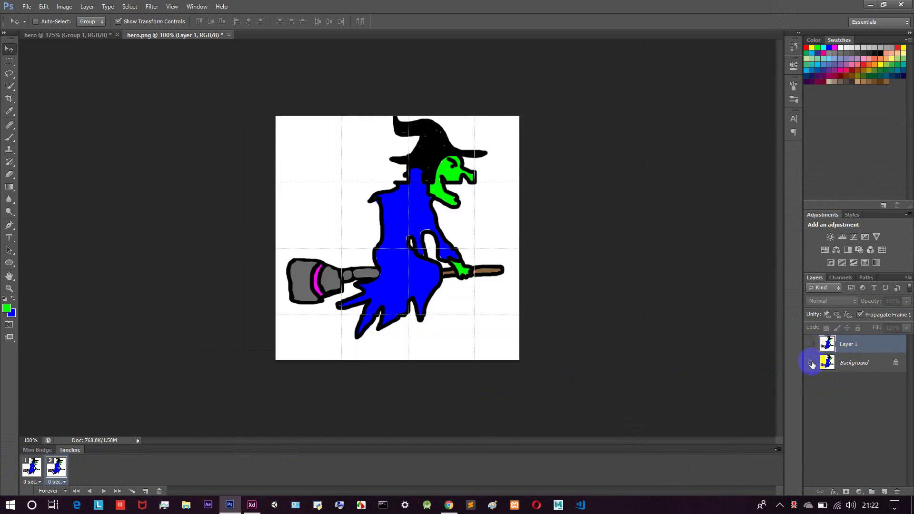
{"action": "left_click", "coordinate": [32, 469]}
{"action": "left_click", "coordinate": [56, 468]}
{"action": "left_click", "coordinate": [811, 344]}
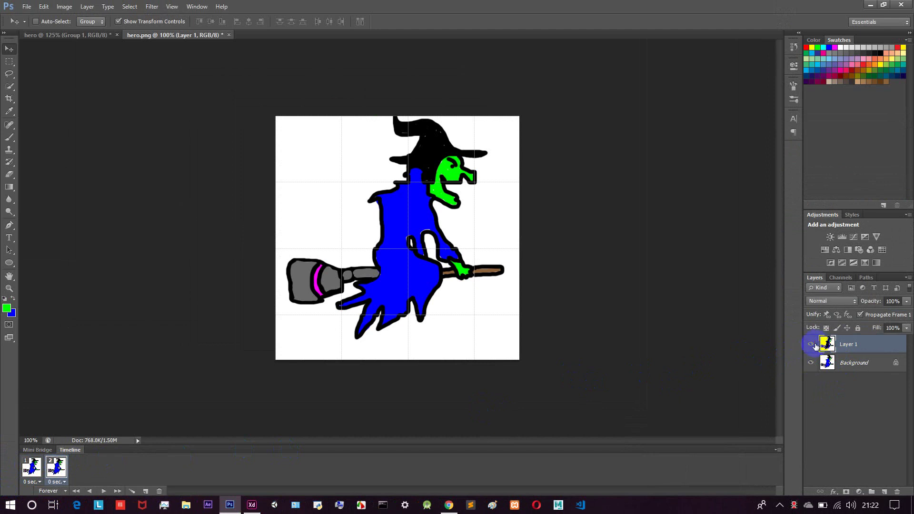
{"action": "left_click", "coordinate": [811, 345]}
{"action": "left_click", "coordinate": [811, 344]}
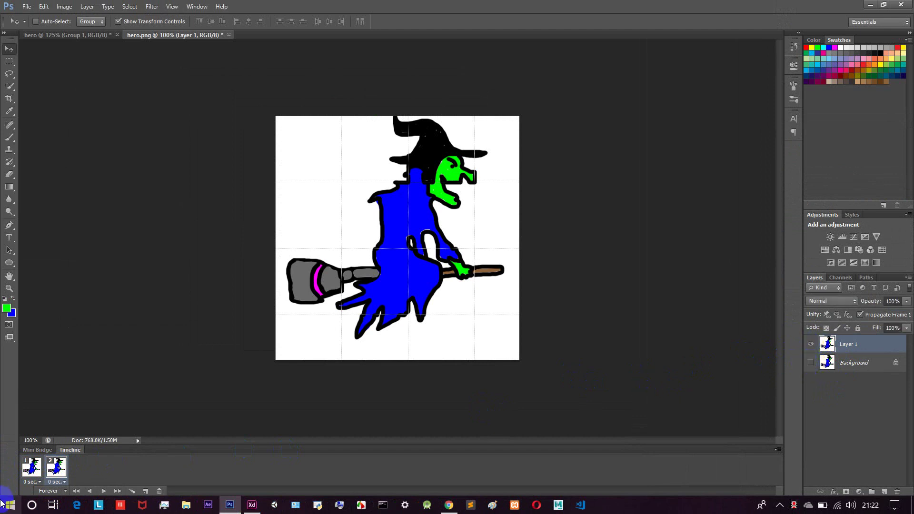
- Move Layer 1 slightly down in the second frame to offset the witch from the first frame
{"action": "left_click", "coordinate": [31, 466]}
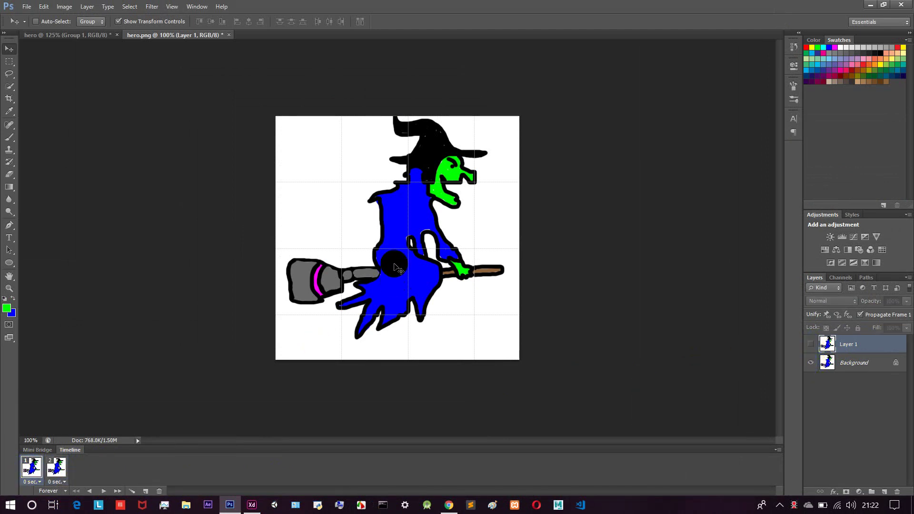
{"action": "left_click", "coordinate": [56, 466]}
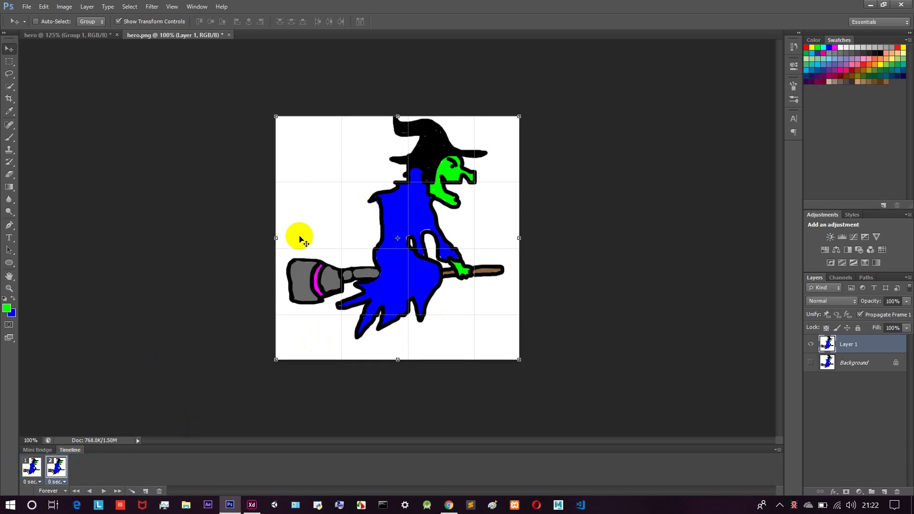
{"action": "left_click_drag", "start_coordinate": [417, 214], "coordinate": [418, 225]}
- Compare the witch's position by alternating between the two frames, and play the animation before stopping it
{"action": "left_click", "coordinate": [32, 470]}
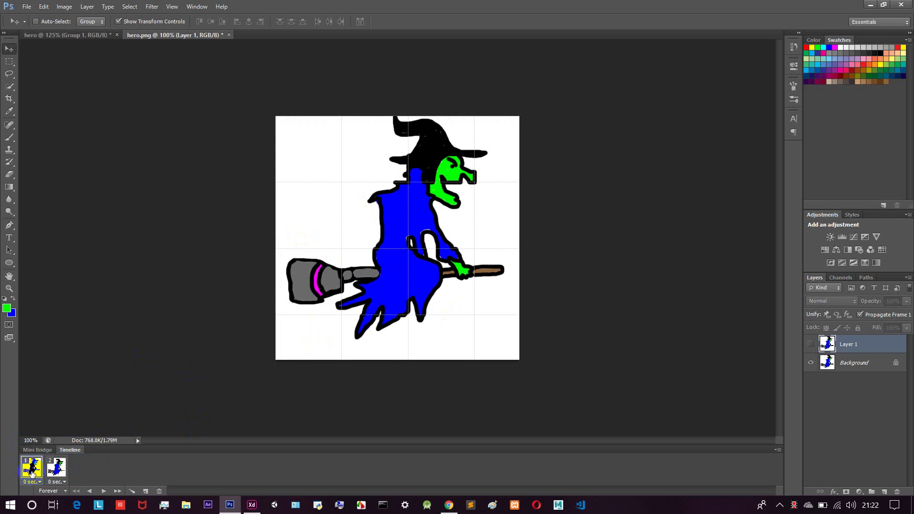
{"action": "left_click", "coordinate": [56, 469]}
{"action": "left_click", "coordinate": [30, 470]}
{"action": "left_click", "coordinate": [55, 468]}
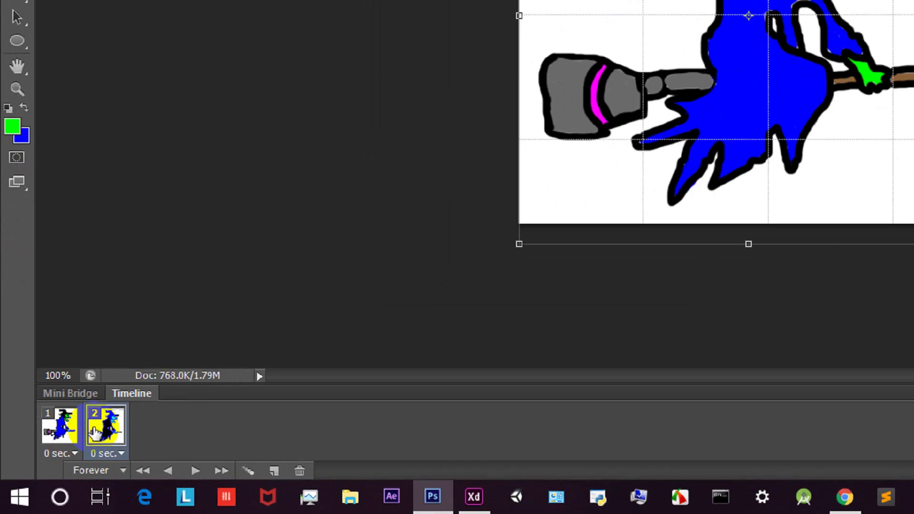
{"action": "left_click", "coordinate": [103, 491]}
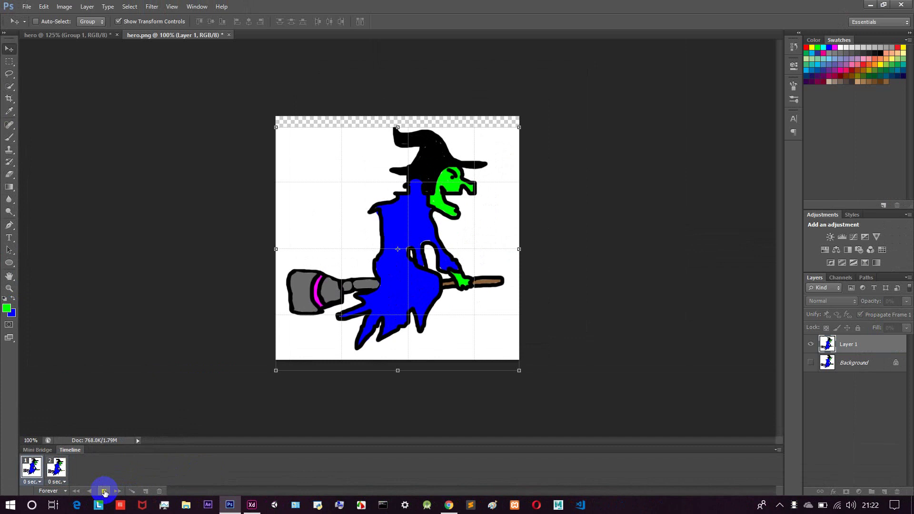
{"action": "left_click", "coordinate": [105, 492]}
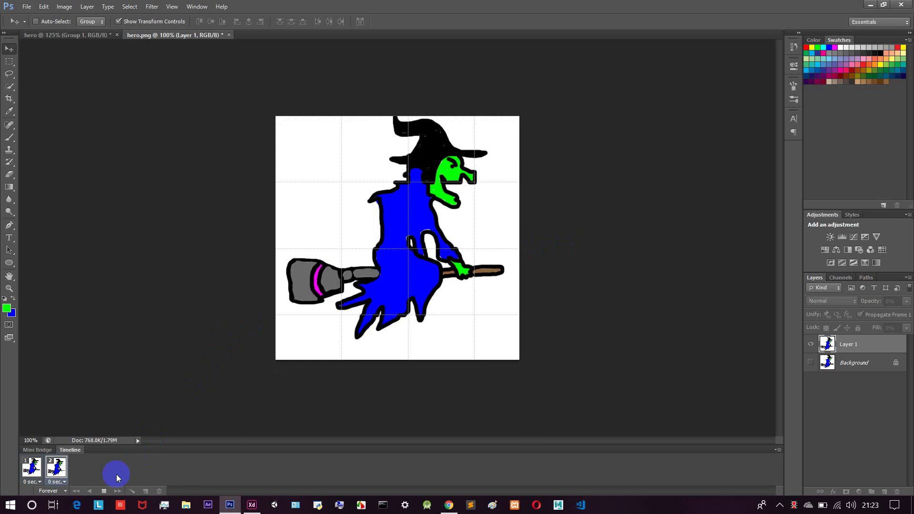
{"action": "left_click", "coordinate": [104, 491]}
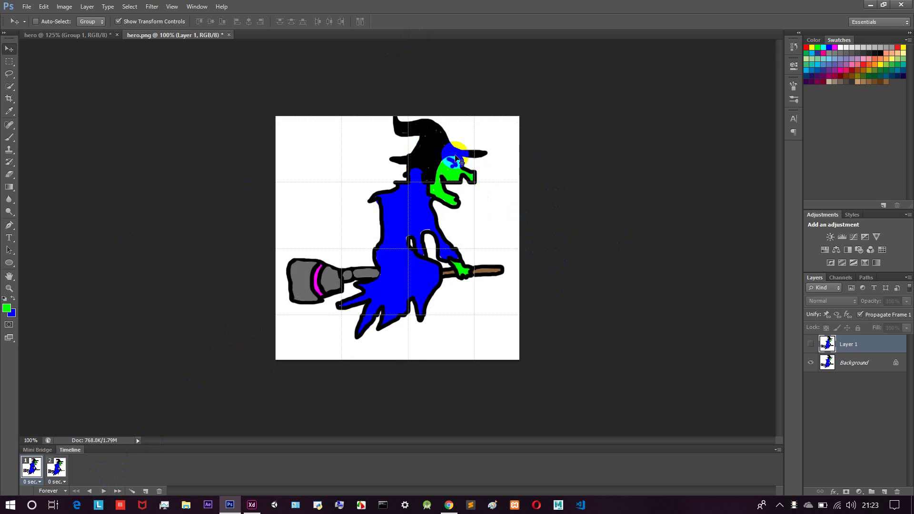
{"action": "left_click", "coordinate": [464, 189]}
{"action": "left_click", "coordinate": [463, 197]}
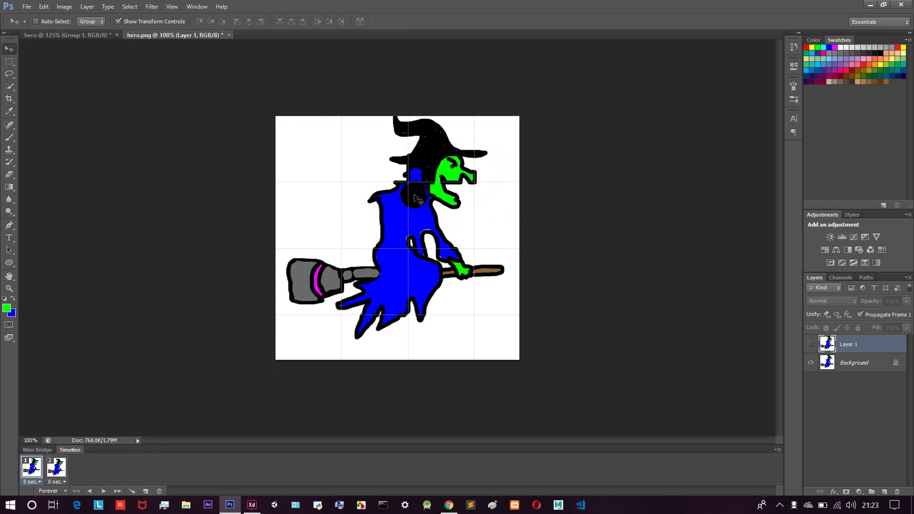
{"action": "left_click", "coordinate": [512, 229]}
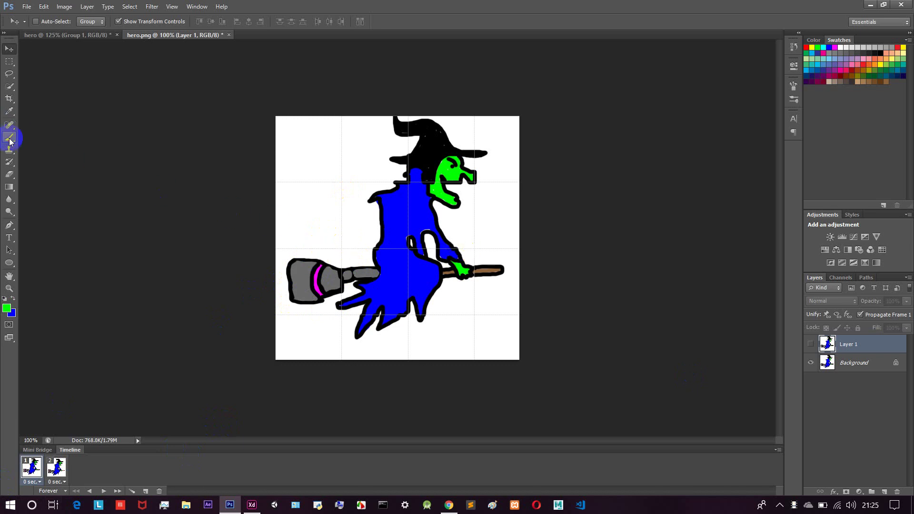
- Brush a green stroke with a rounded blob at its end above the witch's hand on the first frame's Background layer
{"action": "key", "text": "b"}
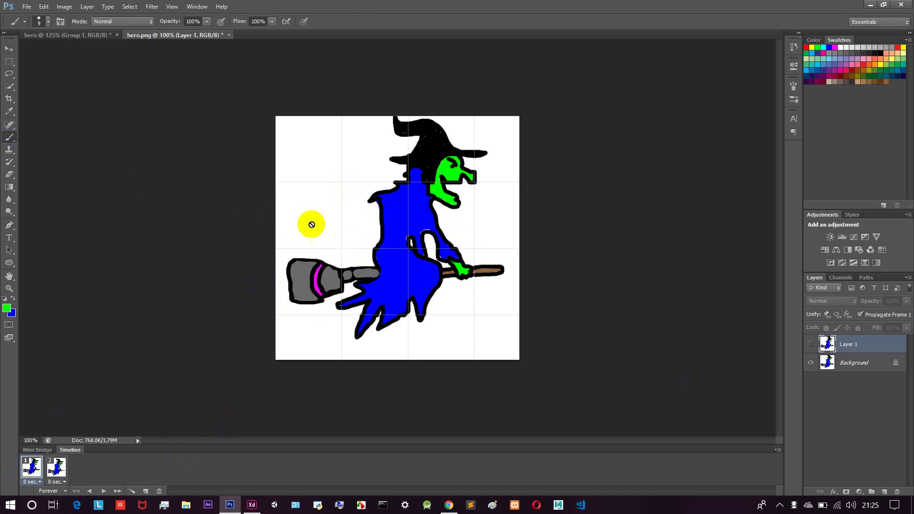
{"action": "left_click", "coordinate": [447, 242]}
{"action": "left_click", "coordinate": [447, 190]}
{"action": "left_click", "coordinate": [842, 369]}
{"action": "mouse_move", "coordinate": [464, 252]}
{"action": "left_mouse_down"}
{"action": "mouse_move", "coordinate": [488, 213]}
{"action": "mouse_move", "coordinate": [484, 229]}
{"action": "mouse_move", "coordinate": [490, 224]}
{"action": "left_mouse_up"}
- Brush a shorter green stroke with separate dots around its end near the witch's hand on the second frame's Layer 1
{"action": "left_click", "coordinate": [54, 470]}
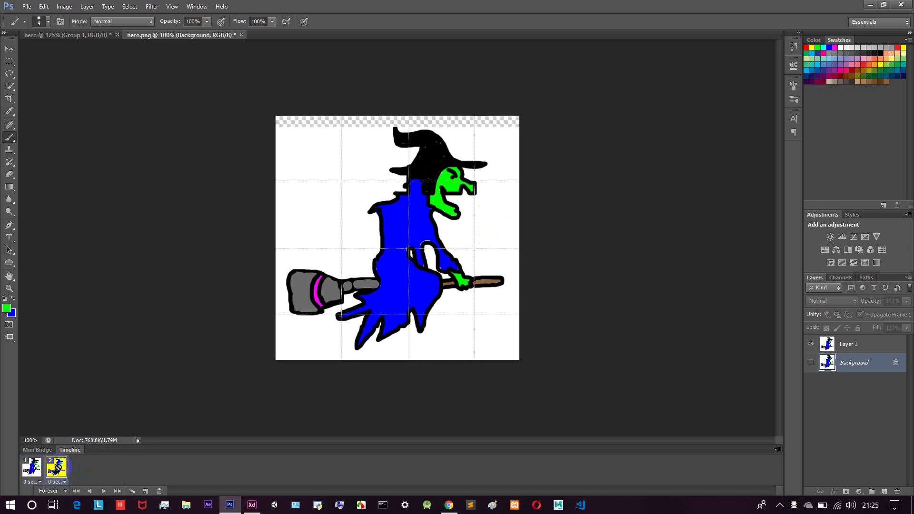
{"action": "left_click", "coordinate": [816, 348]}
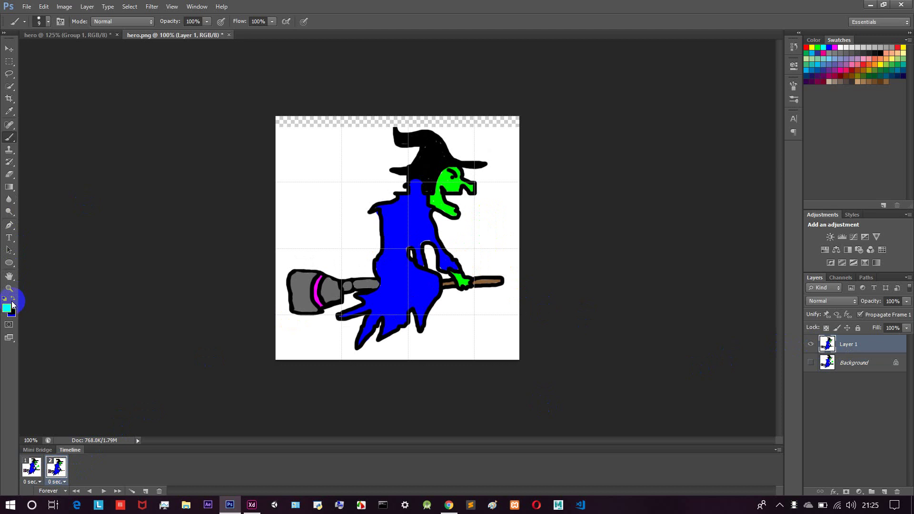
{"action": "left_click_drag", "start_coordinate": [452, 258], "coordinate": [479, 237]}
{"action": "left_click", "coordinate": [476, 217]}
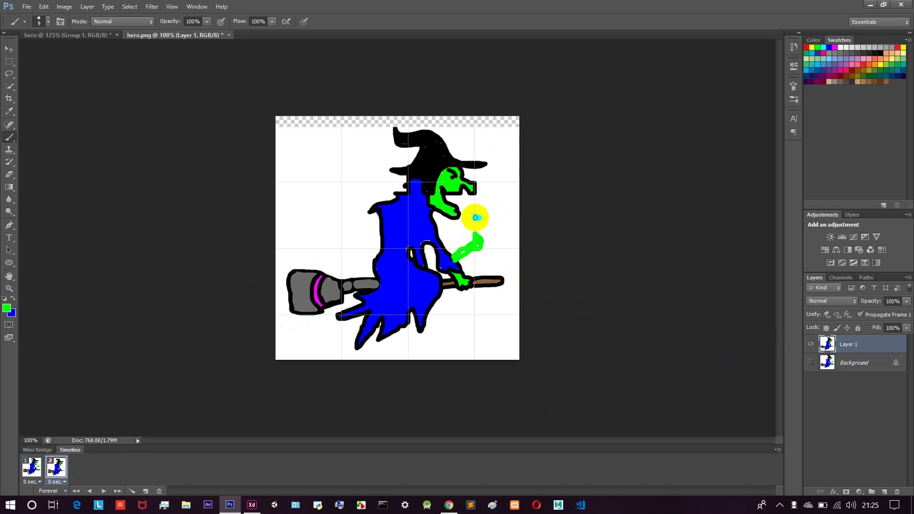
{"action": "left_click", "coordinate": [494, 224]}
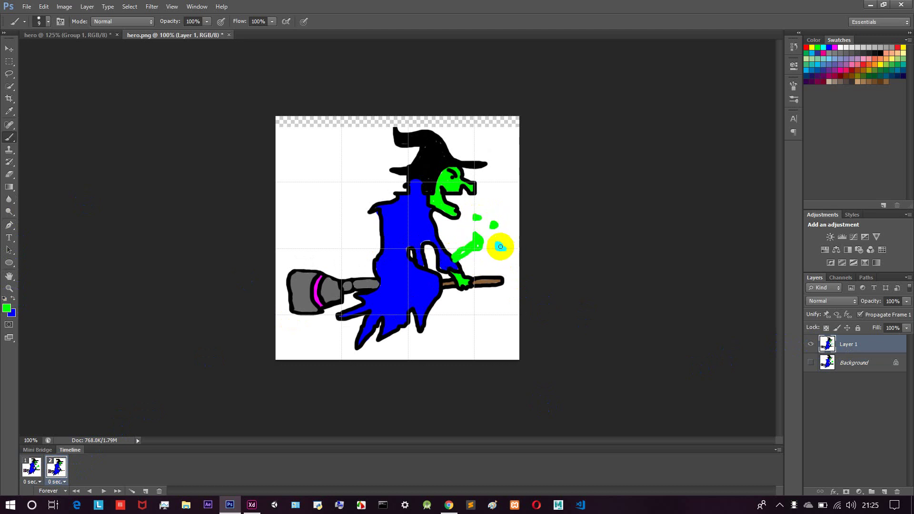
- Check the green magic effect by alternating between both frames and playing the animation before stopping it
{"action": "left_click", "coordinate": [31, 468]}
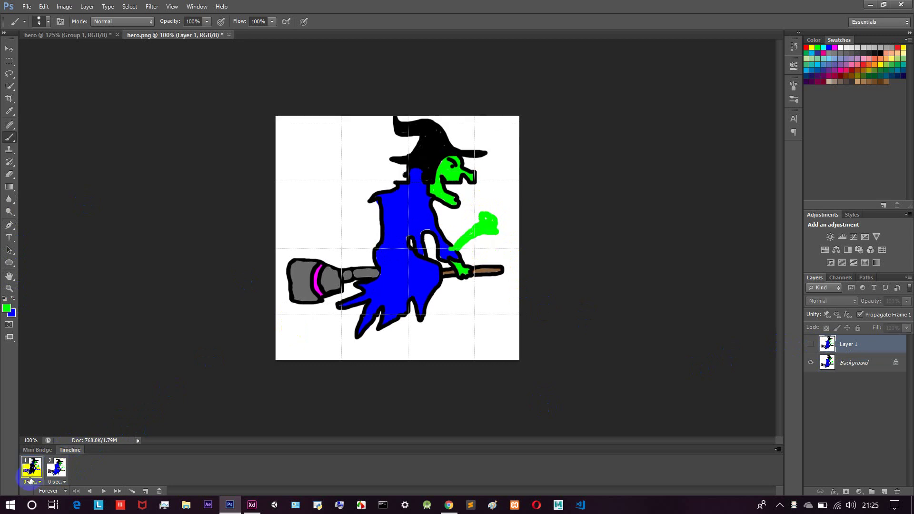
{"action": "left_click", "coordinate": [56, 470]}
{"action": "left_click", "coordinate": [31, 468]}
{"action": "left_click", "coordinate": [53, 469]}
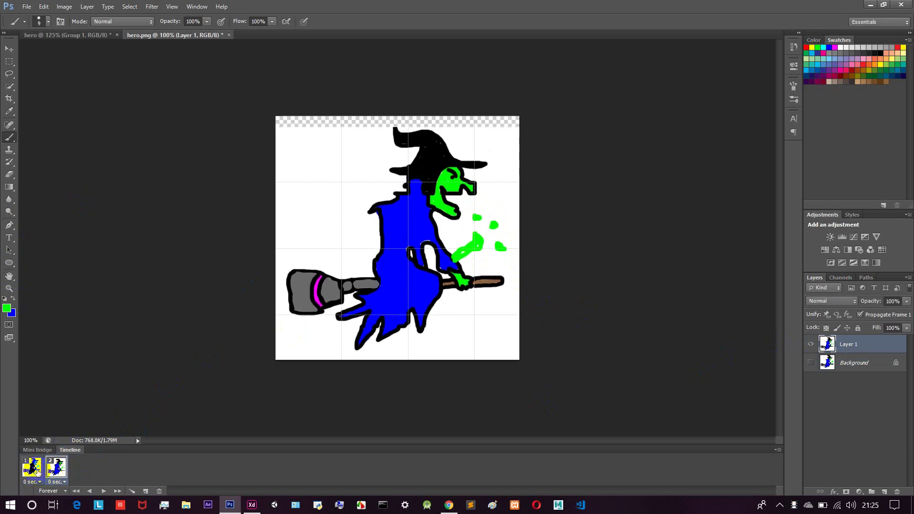
{"action": "left_click", "coordinate": [103, 491]}
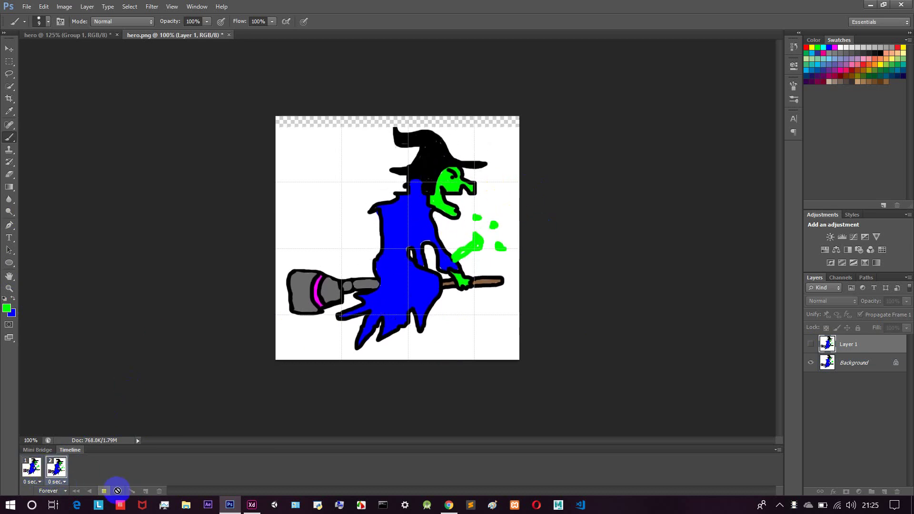
{"action": "left_click", "coordinate": [103, 491]}
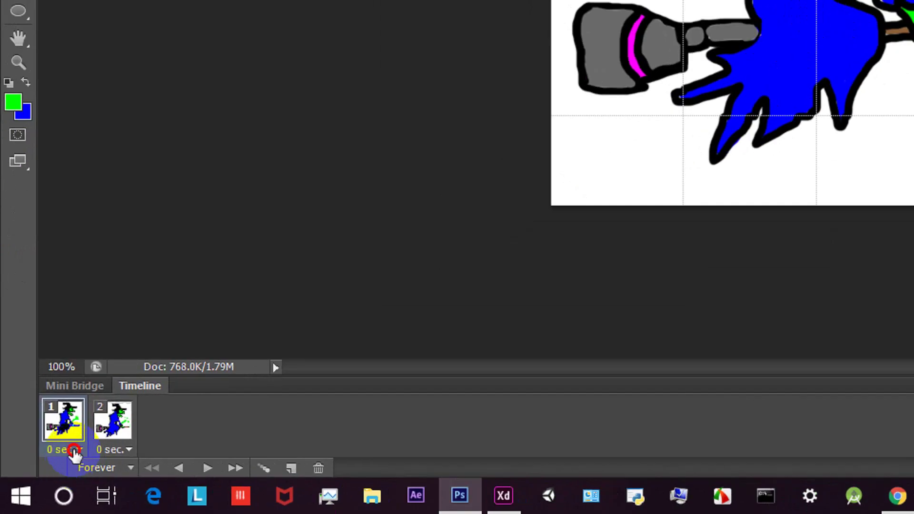
- Set the delay of both frames to 0.1 seconds and preview the animation
{"action": "left_click", "coordinate": [37, 481]}
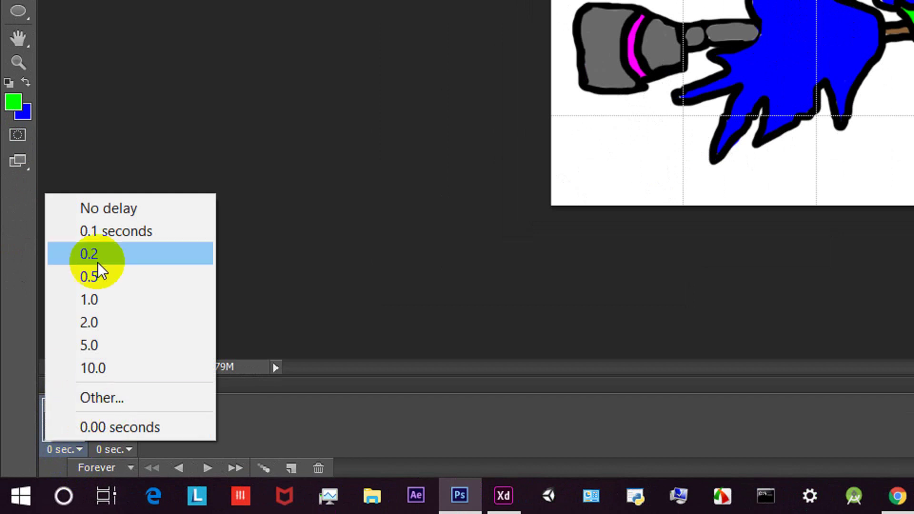
{"action": "left_click", "coordinate": [107, 235]}
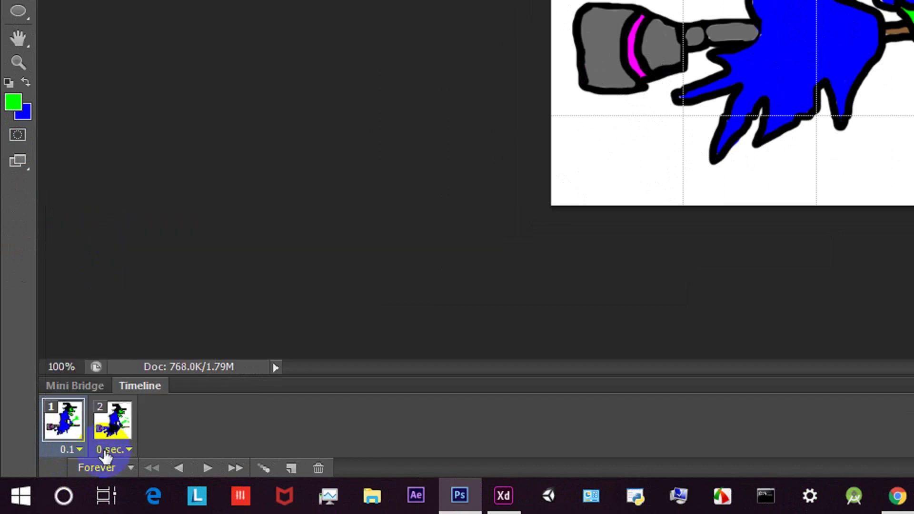
{"action": "left_click", "coordinate": [110, 449]}
{"action": "left_click", "coordinate": [153, 237]}
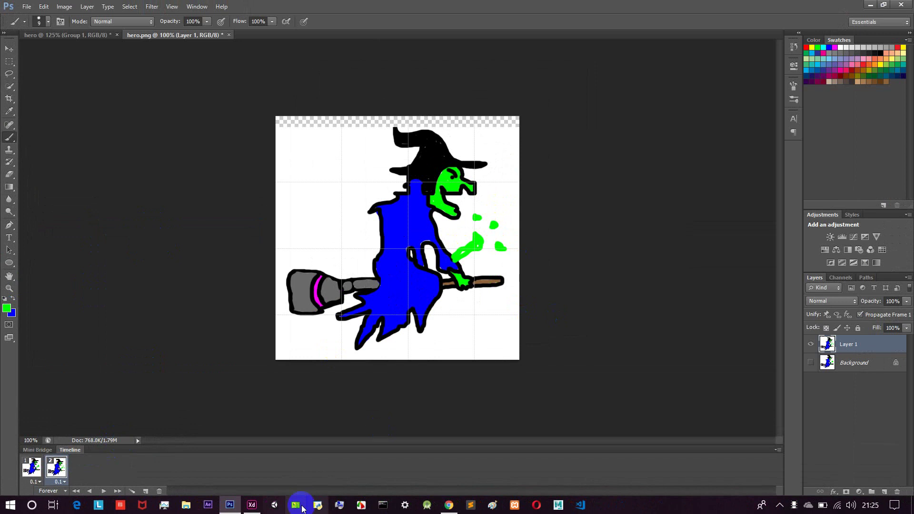
{"action": "left_click", "coordinate": [104, 490]}
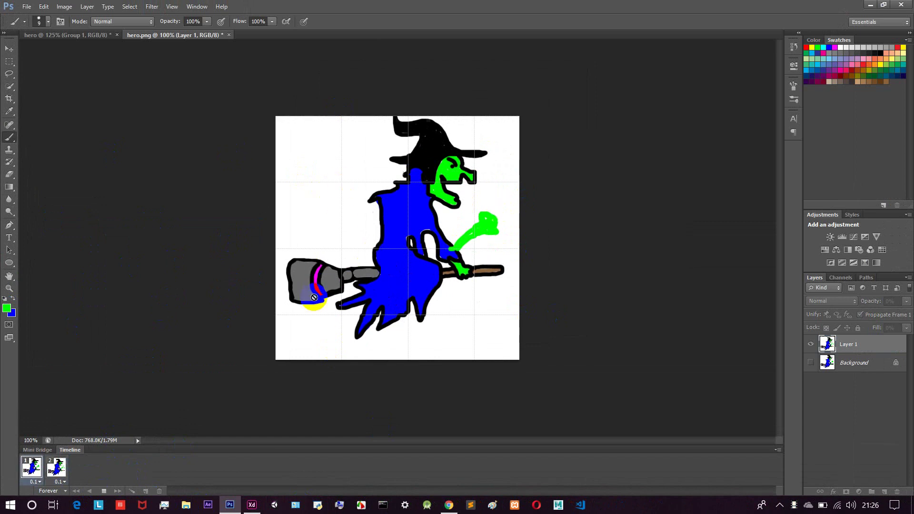
{"action": "left_click", "coordinate": [104, 491]}
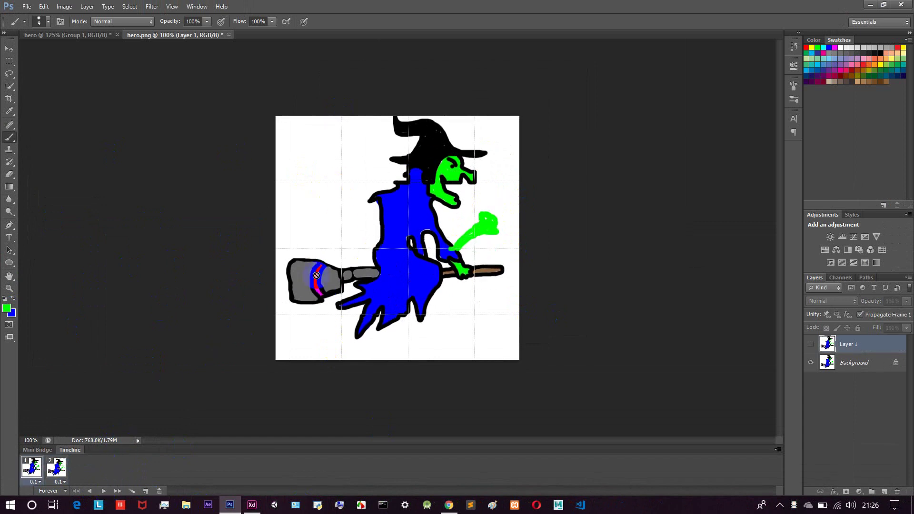
{"action": "left_click", "coordinate": [292, 287]}
{"action": "left_click", "coordinate": [457, 189]}
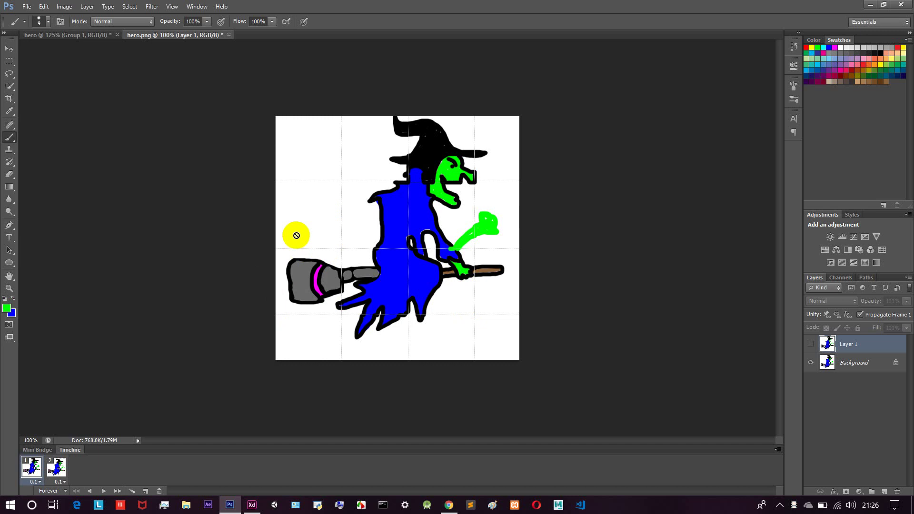
{"action": "left_click", "coordinate": [147, 195]}
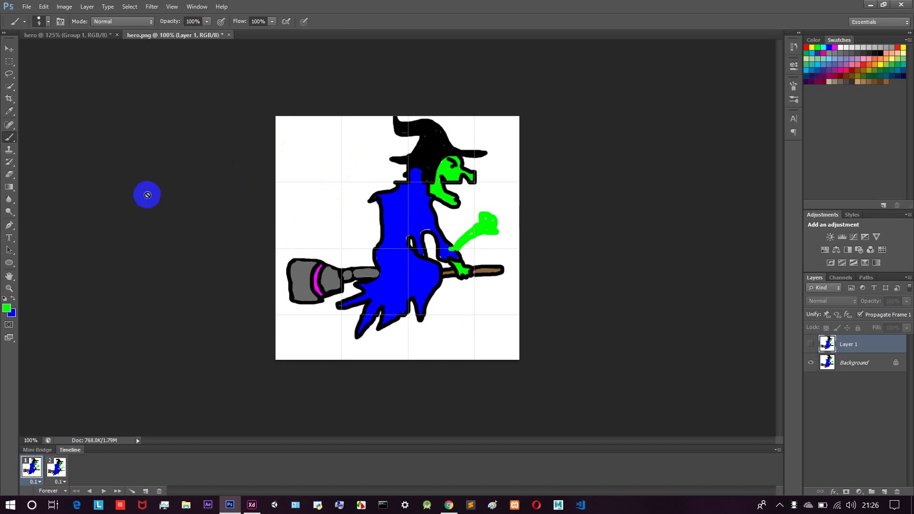
{"action": "left_click", "coordinate": [679, 252]}
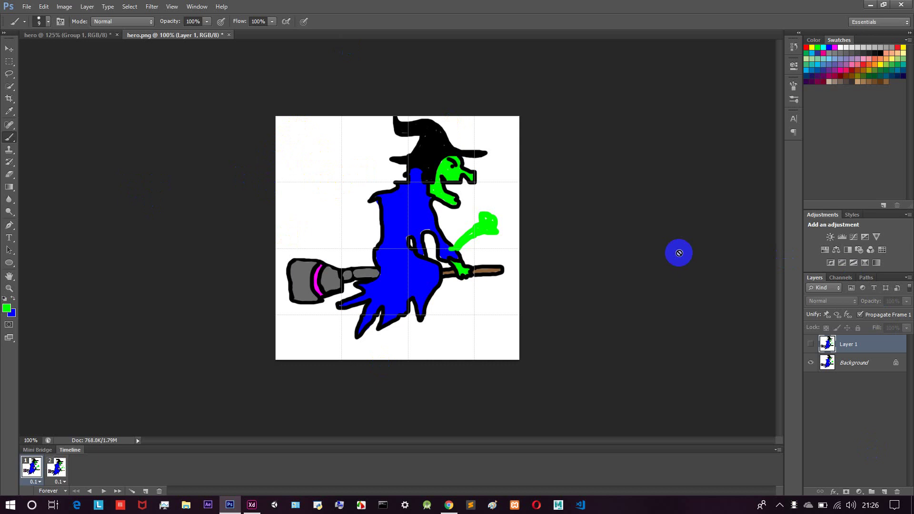